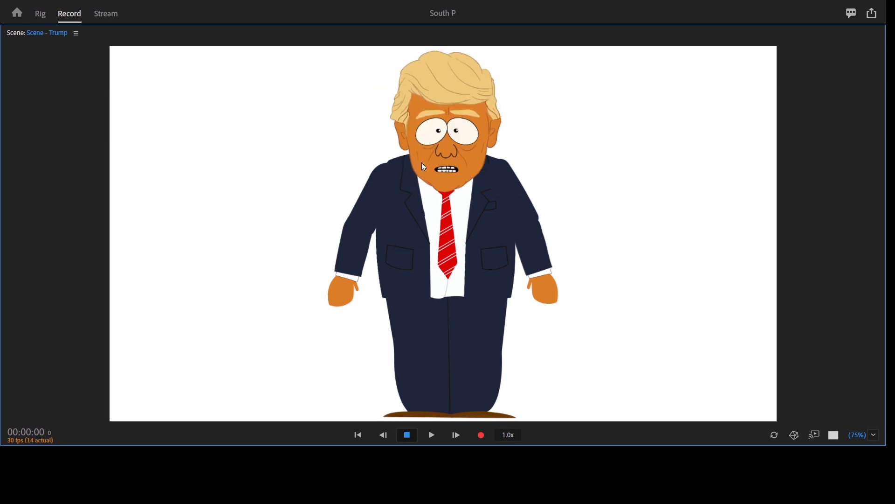
Step: Browse the puppet's arm poses in the Perform controls and return to the enlarged scene view
key(grave)
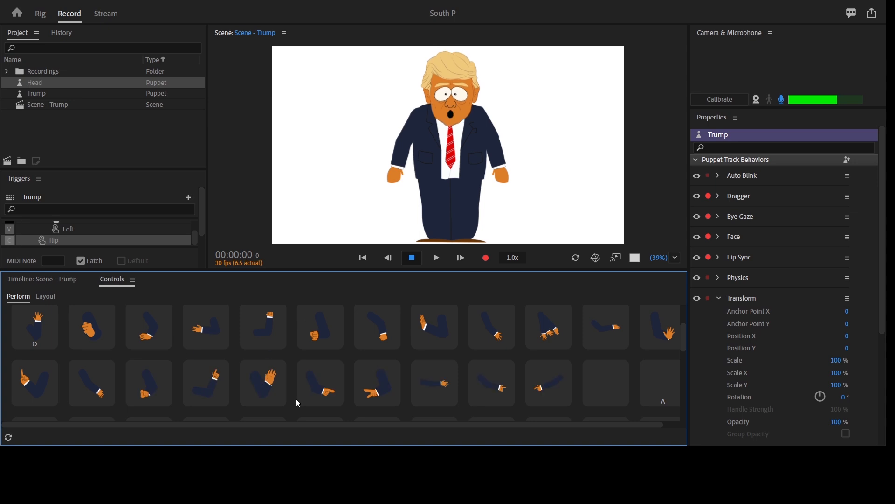
scroll(295, 402, up, 2)
click(270, 392)
click(320, 400)
key(grave)
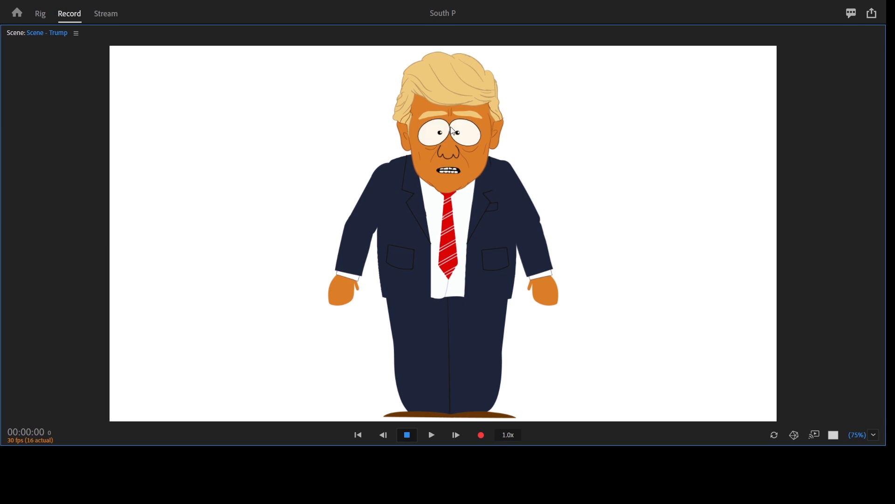
Step: Preview the puppet's trigger poses 1 through 5 in the enlarged scene view
key(1)
key(2)
key(3)
key(4)
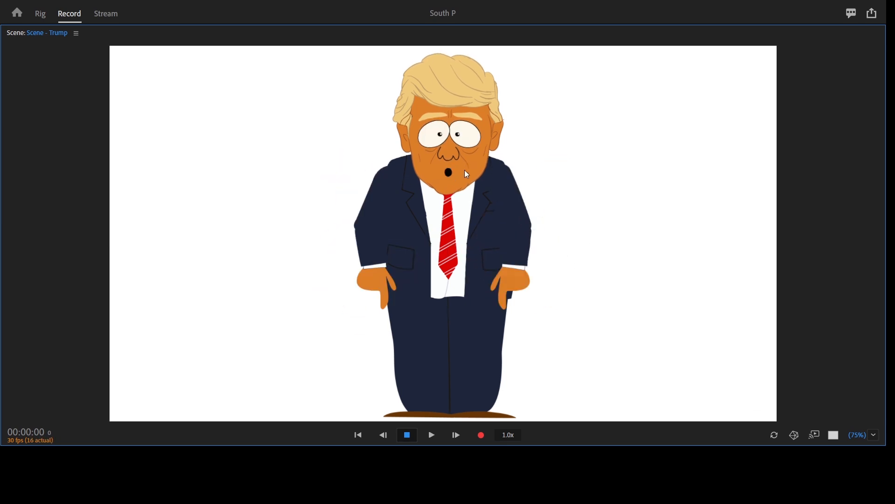
key(5)
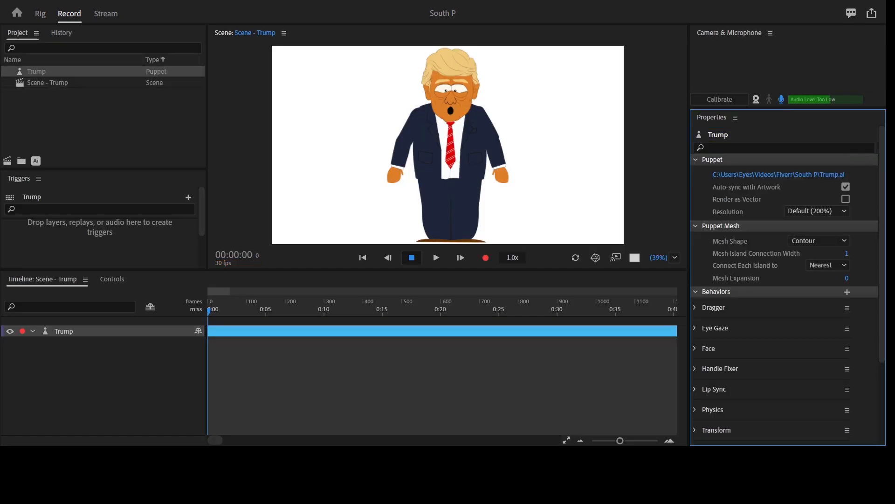
Step: Preview the unrigged Trump puppet in the enlarged scene view and open it for rigging
key(grave)
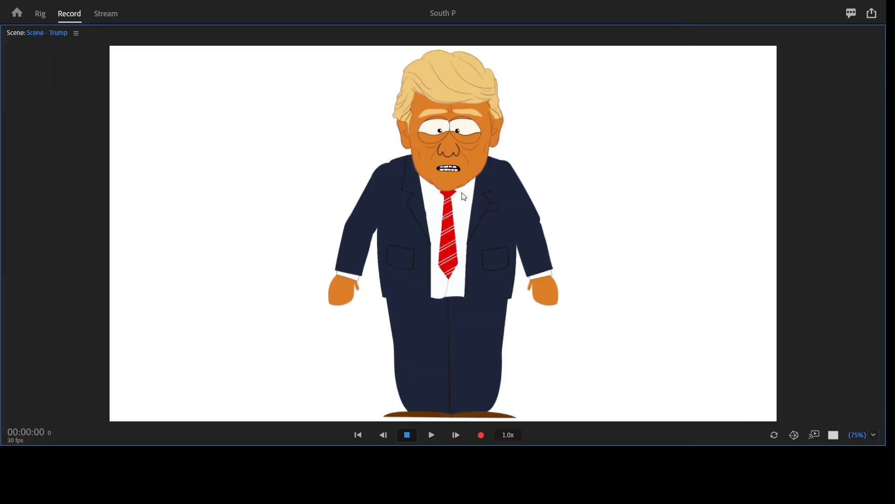
key(grave)
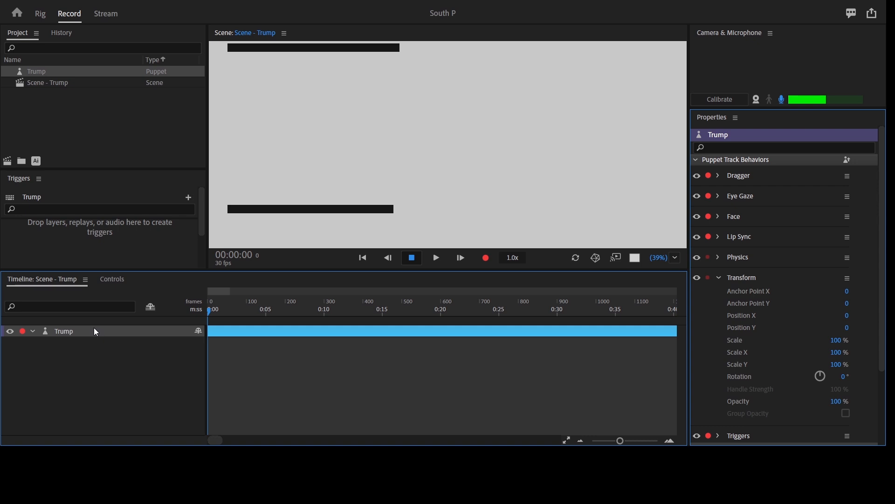
double_click(93, 331)
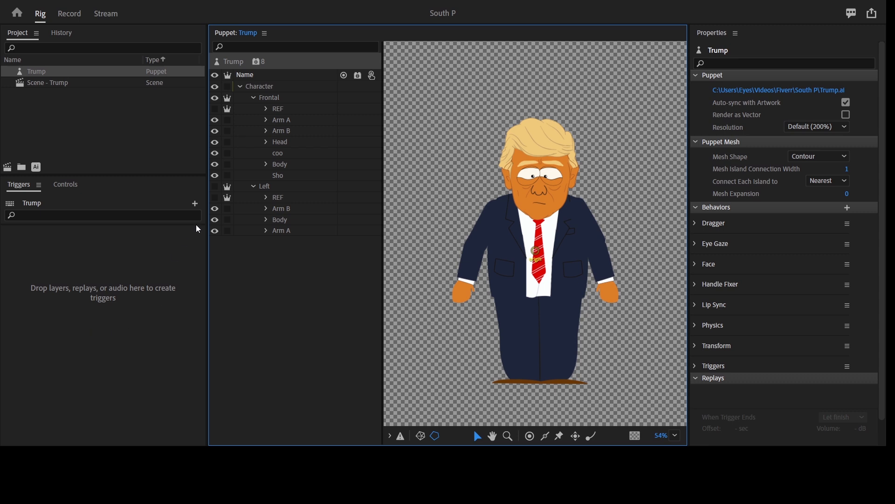
Step: Expand the Frontal view's Head group down to the FFT layer and examine its facial parts up close
click(254, 187)
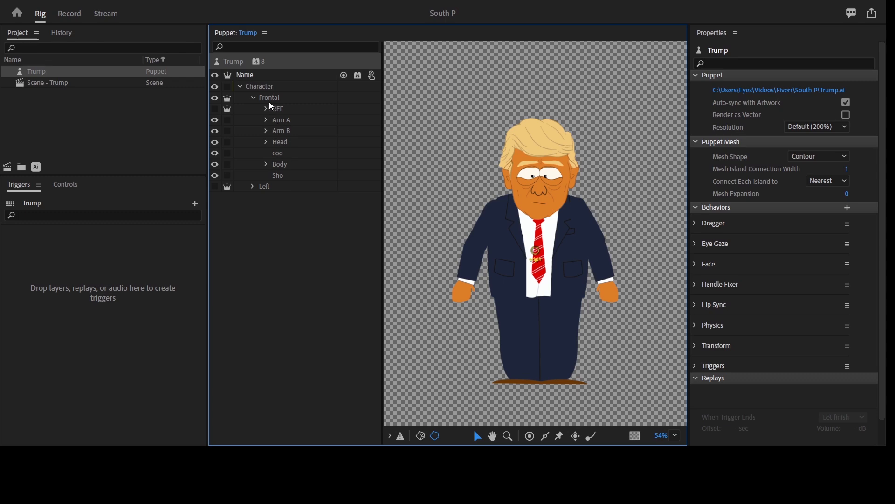
click(282, 120)
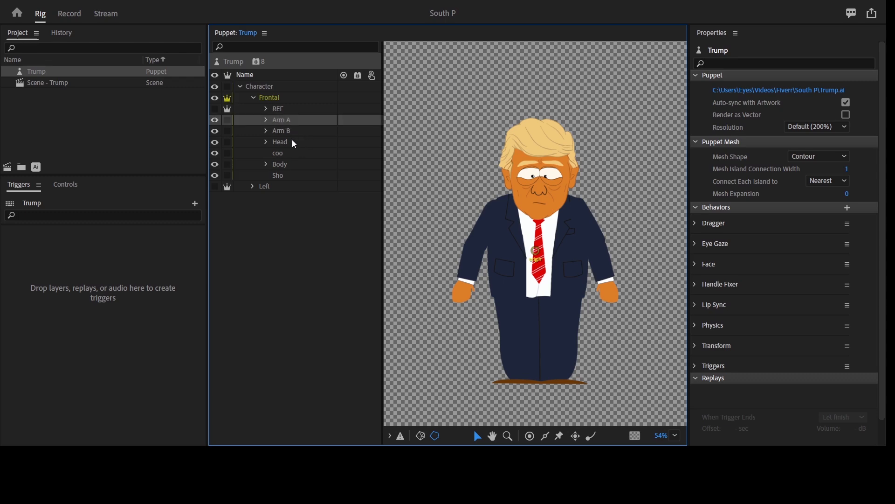
click(266, 142)
click(297, 157)
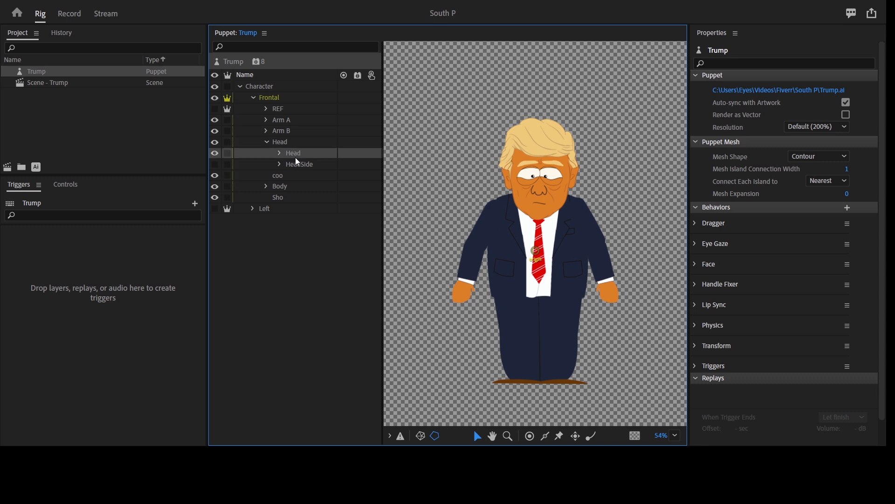
click(280, 153)
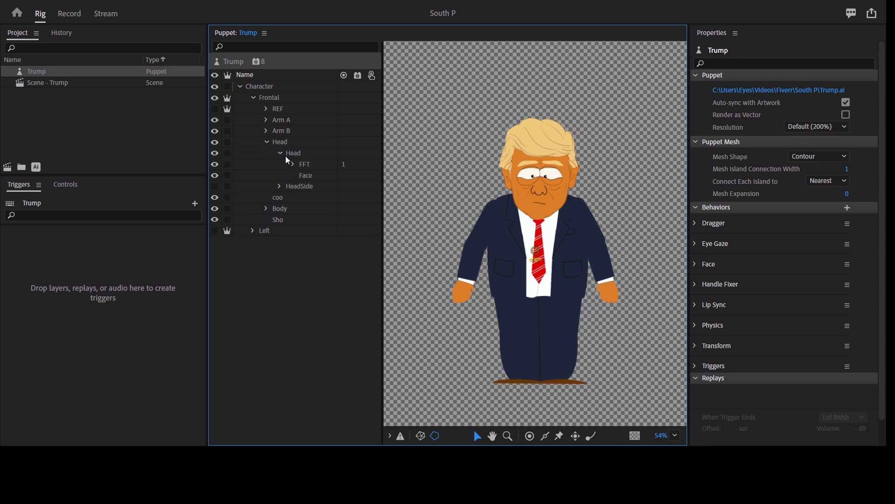
click(294, 164)
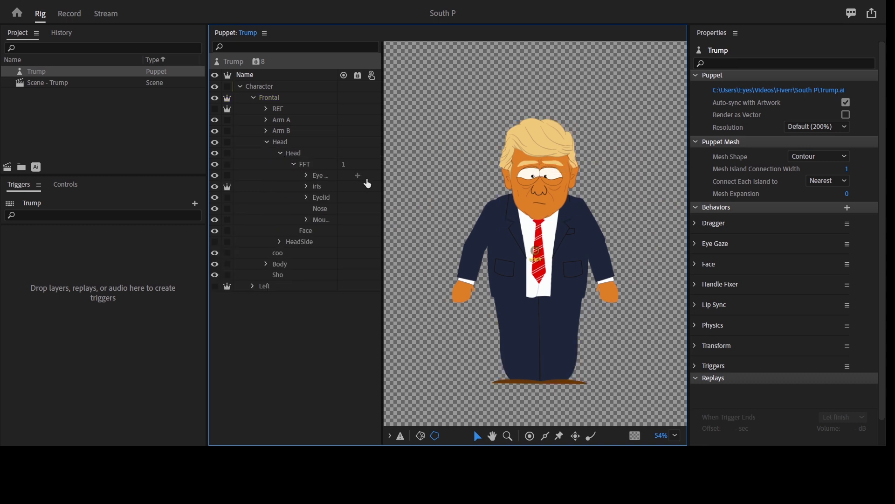
drag(383, 178, 413, 178)
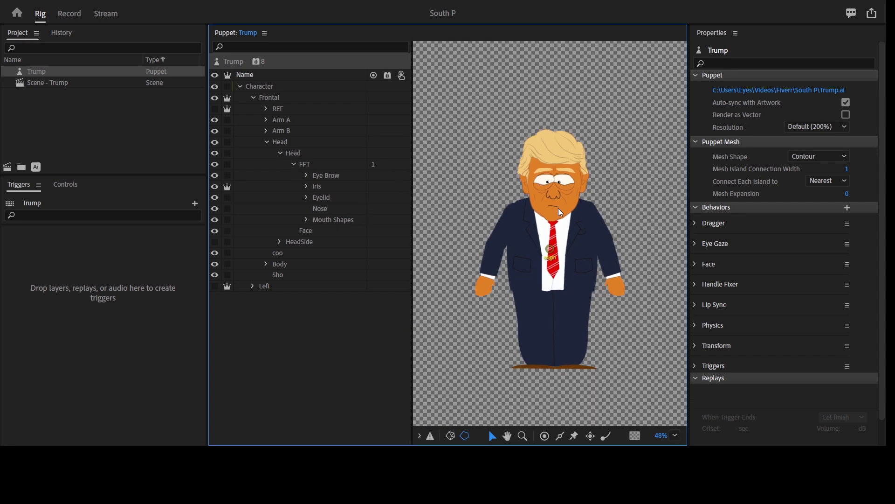
key(z)
click(560, 219)
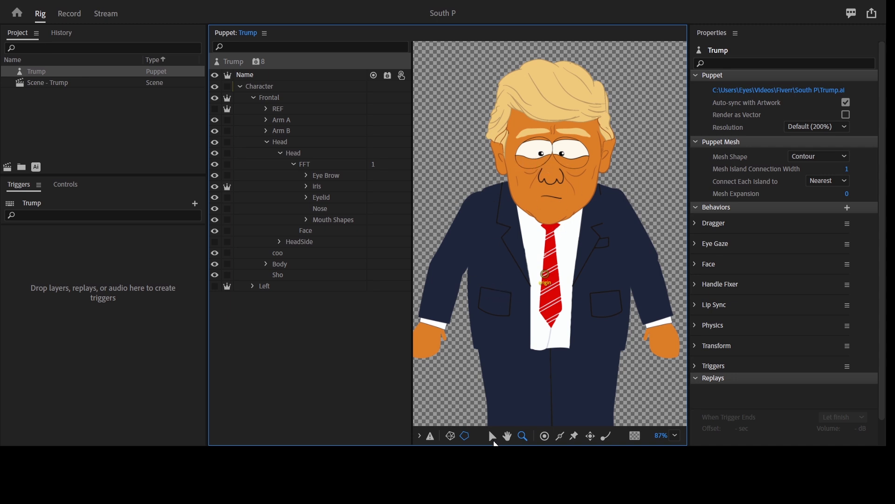
click(493, 437)
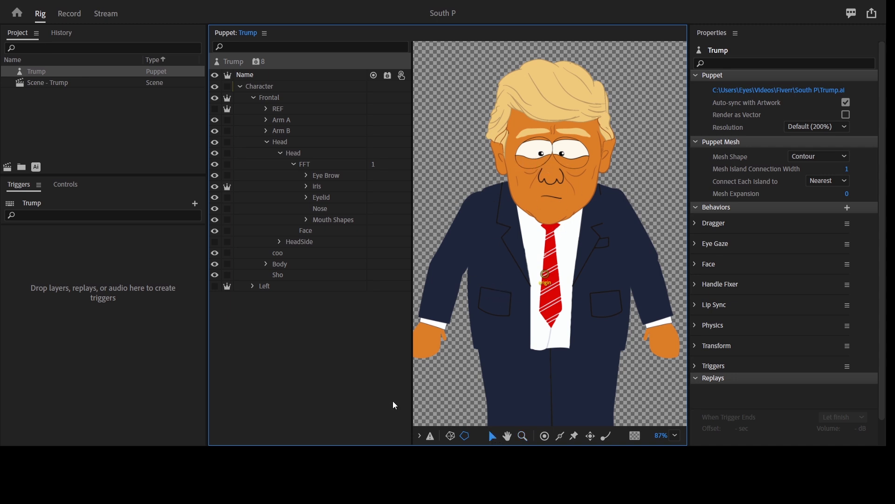
Step: Make the Head and HeadSide layers inside the Head group independent
click(280, 156)
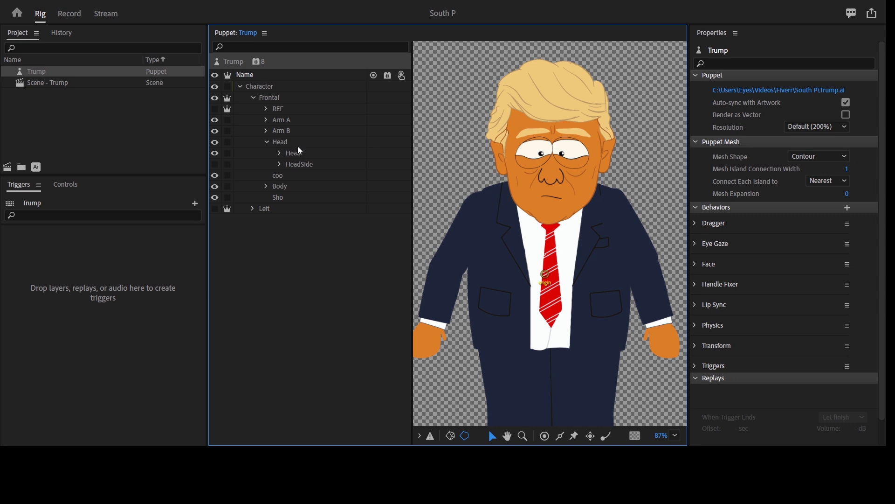
click(294, 142)
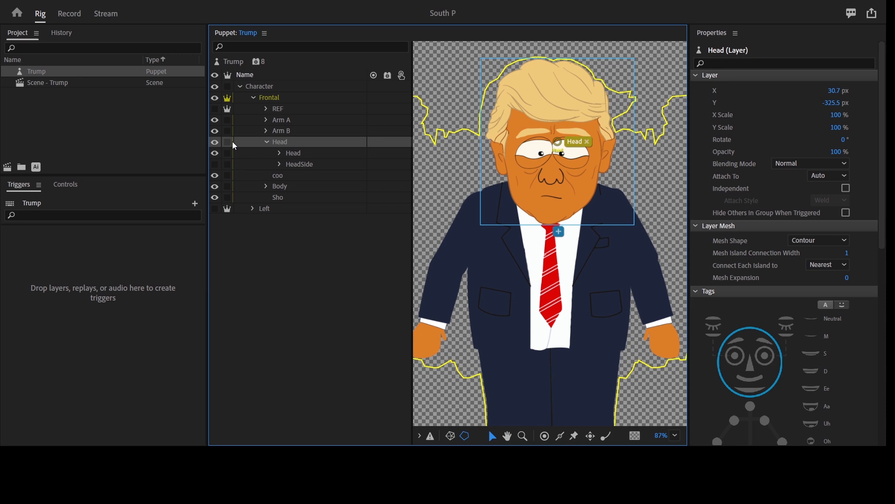
click(307, 156)
shift+click(307, 166)
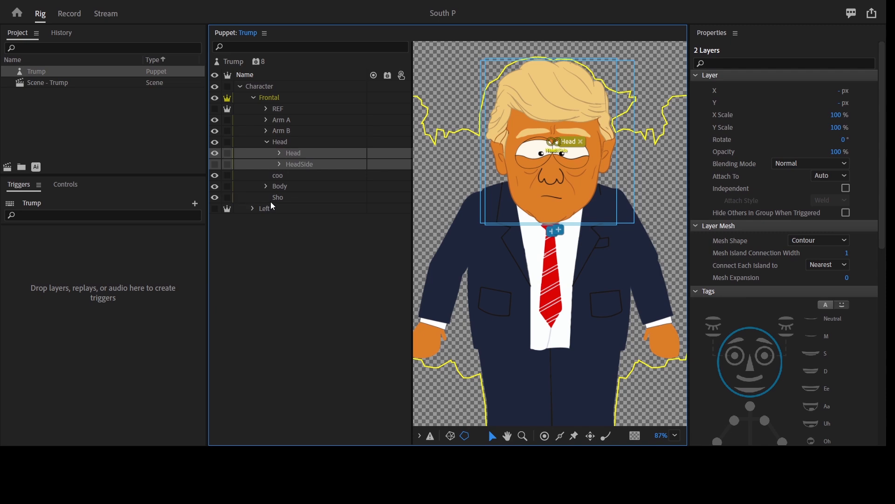
click(320, 154)
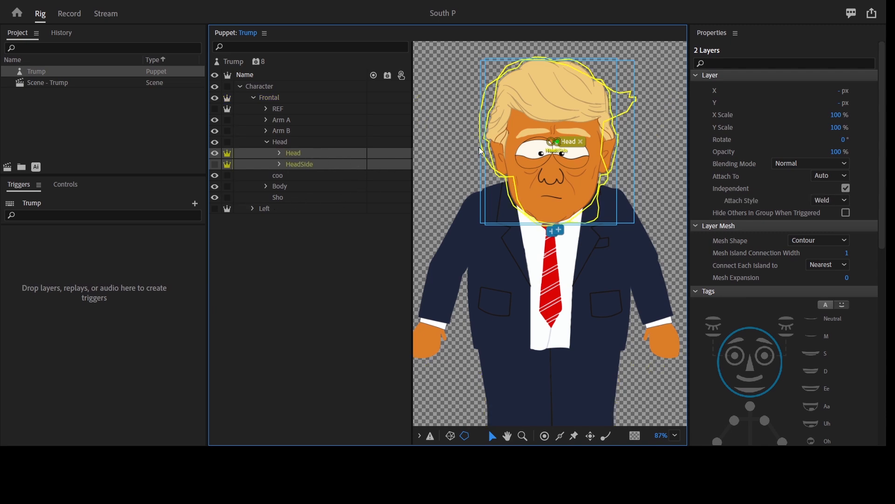
Step: Check the tags on the inner Head's handle and tag the HeadSide layer as Jaw
click(551, 141)
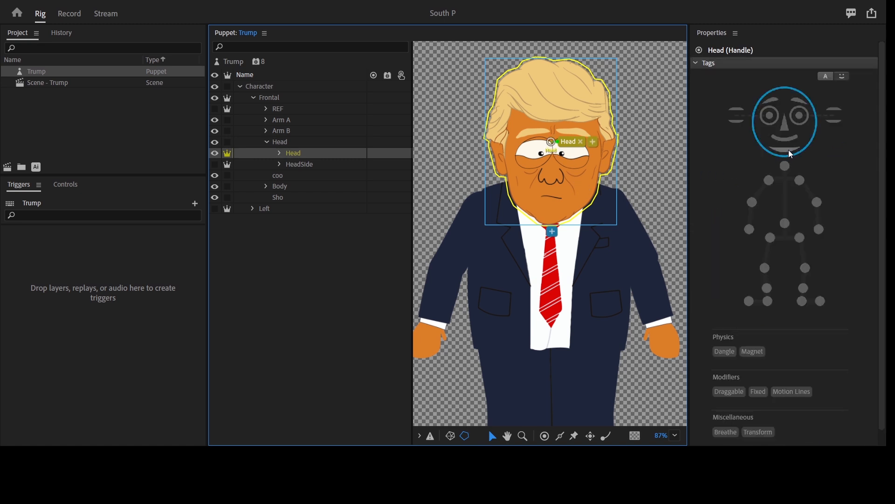
click(775, 162)
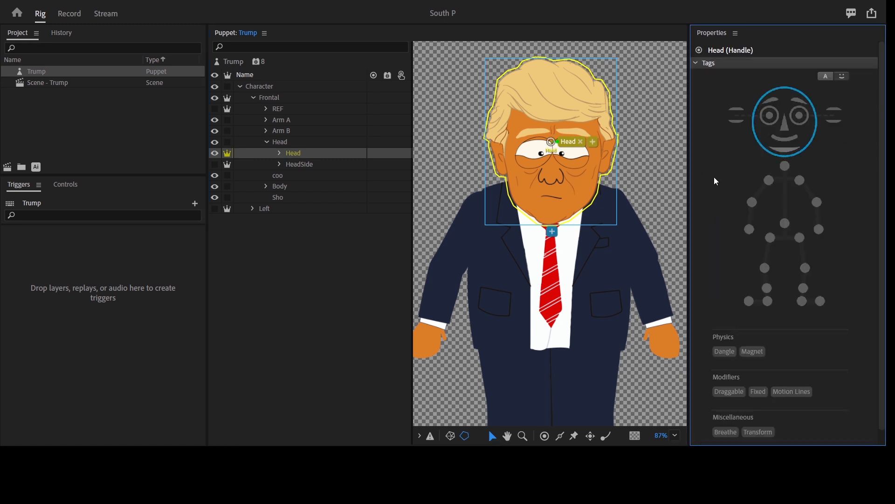
click(301, 167)
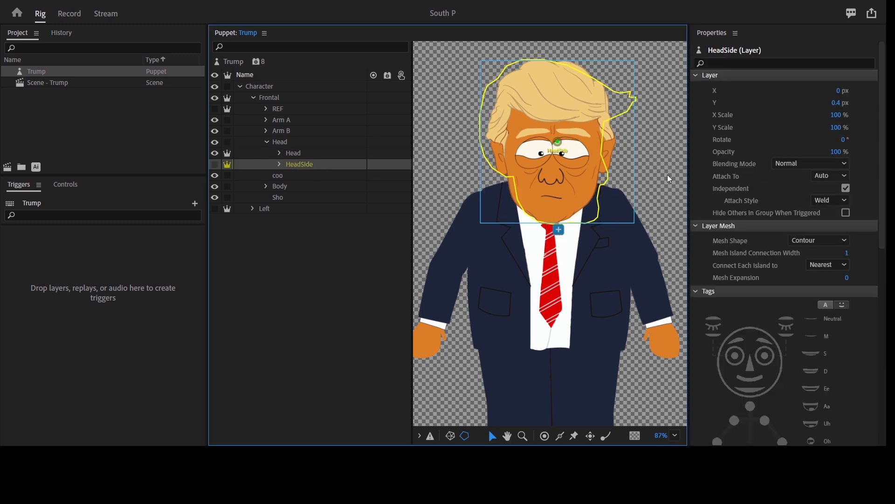
click(754, 391)
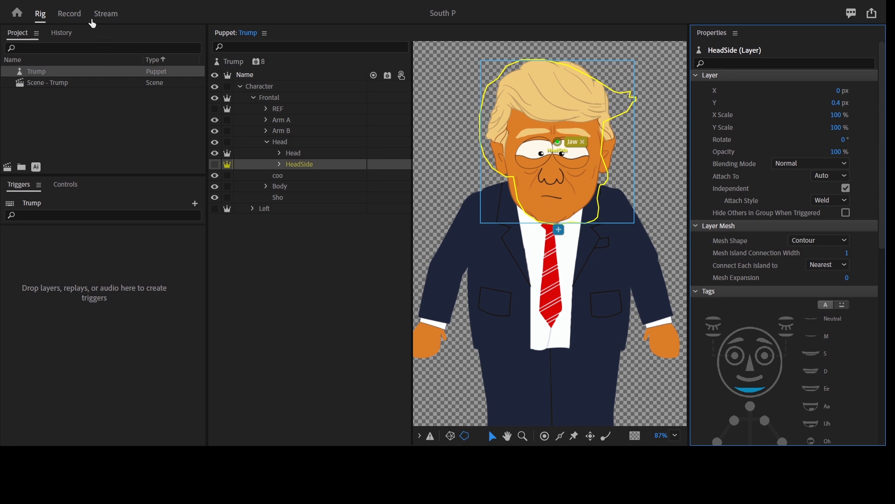
Step: Preview the head movement in the enlarged Record scene and return to rigging the Head and HeadSide layers
click(71, 14)
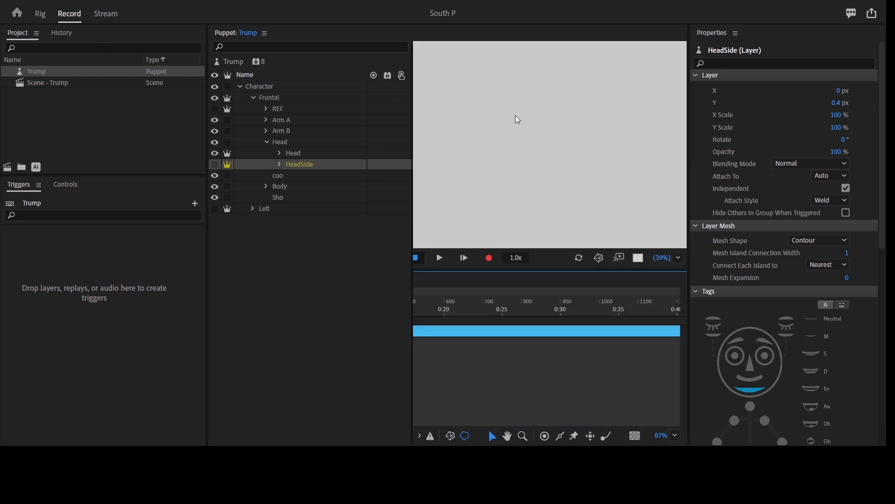
key(grave)
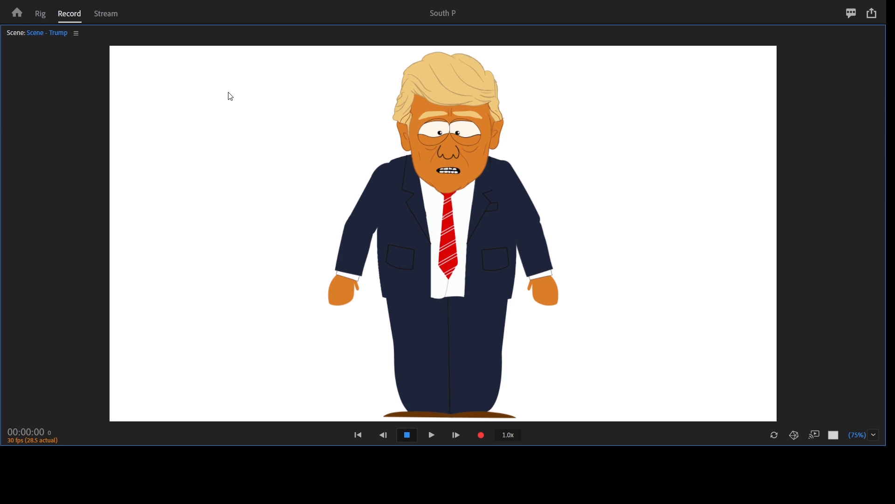
click(41, 14)
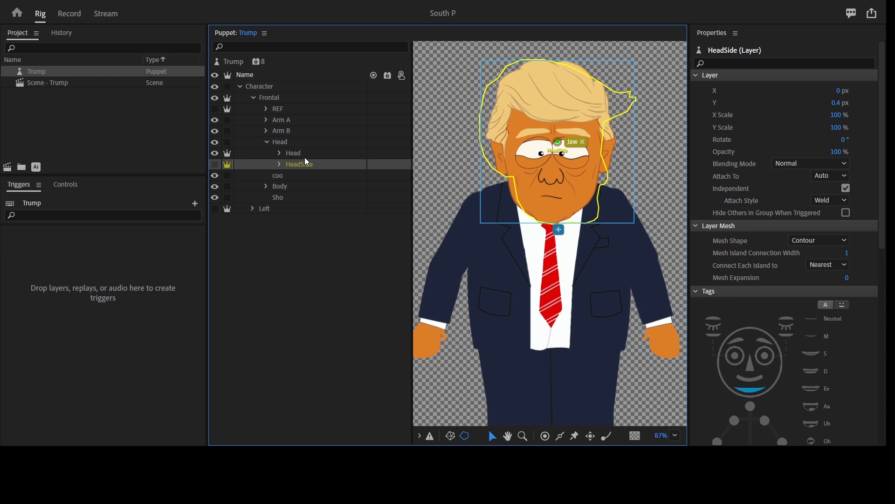
key(Up)
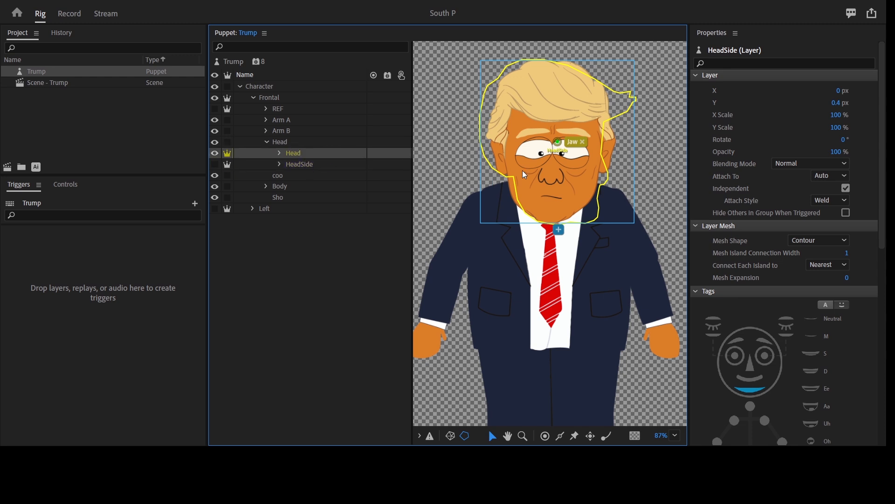
key(Down)
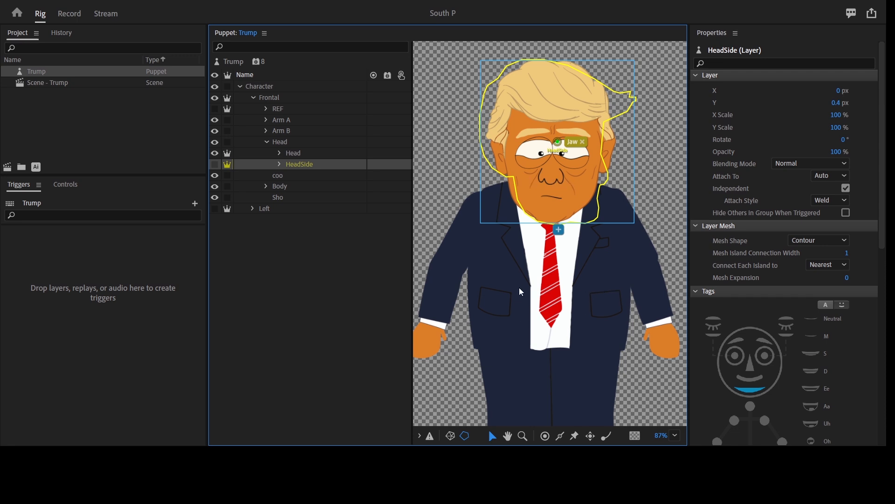
Step: Move the outer Head group's origin handle down to the mouth and tag it as Neck and Draggable
click(298, 145)
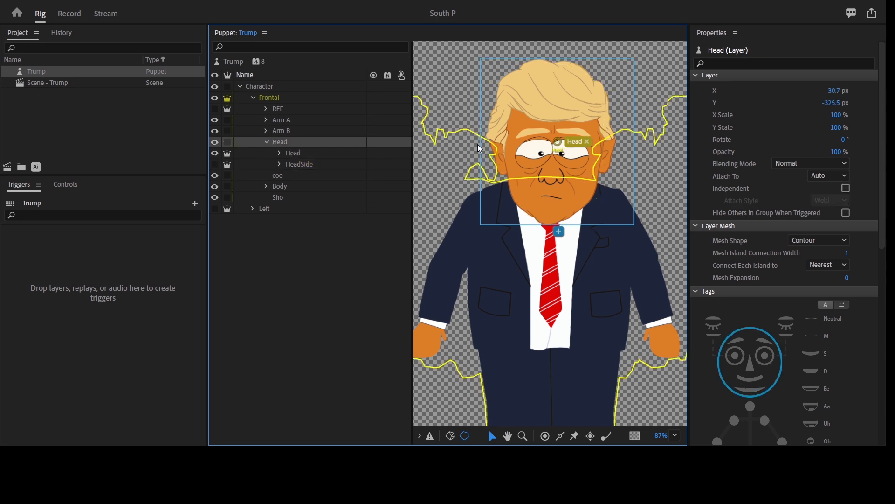
drag(558, 142, 554, 200)
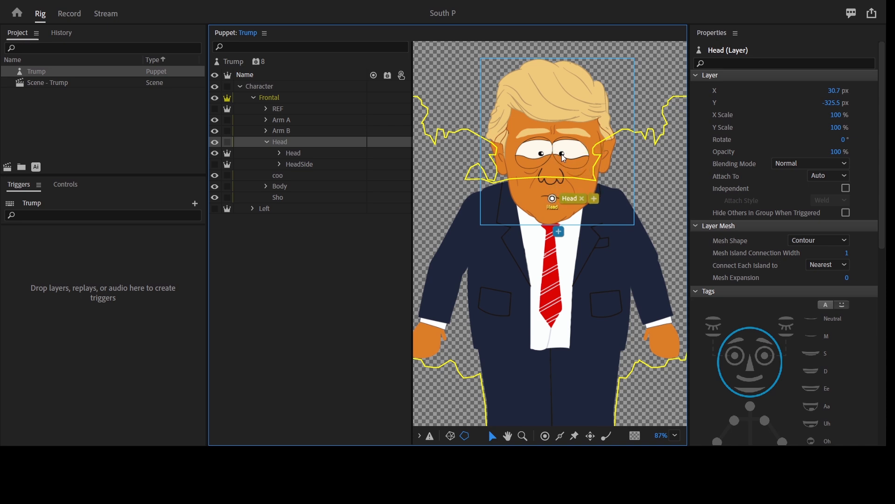
click(542, 162)
click(754, 410)
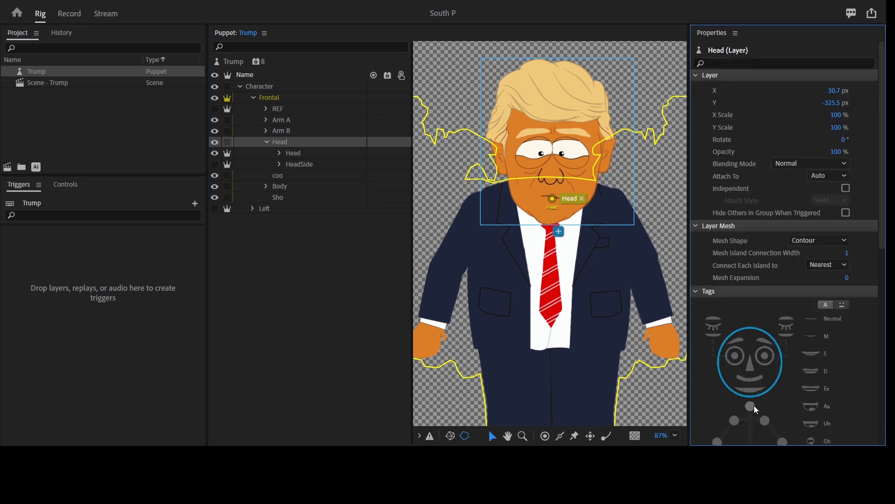
click(883, 268)
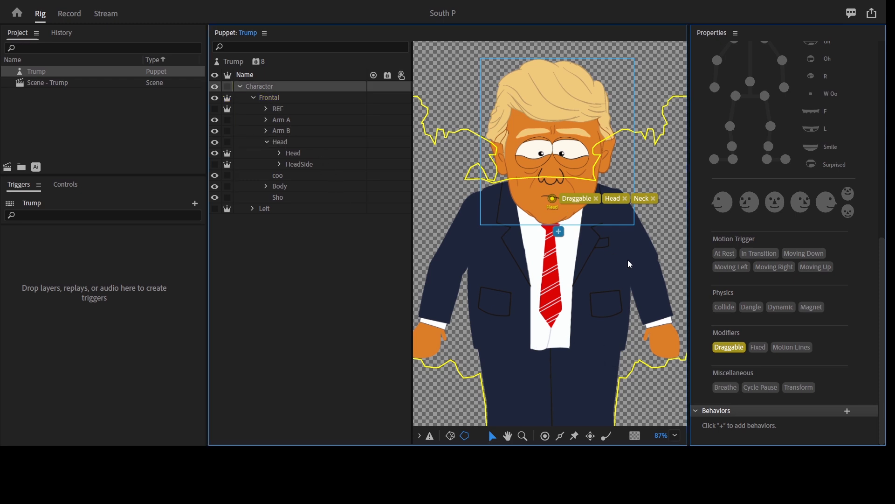
Step: Add a horizontal stick to the Frontal layer, spanning both lower legs just above the shoes
click(643, 303)
scroll(639, 298, down, 3)
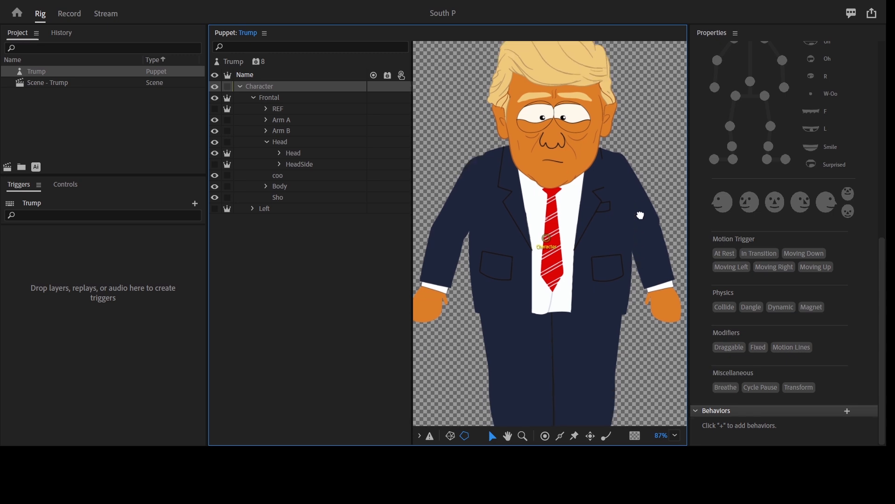
click(278, 99)
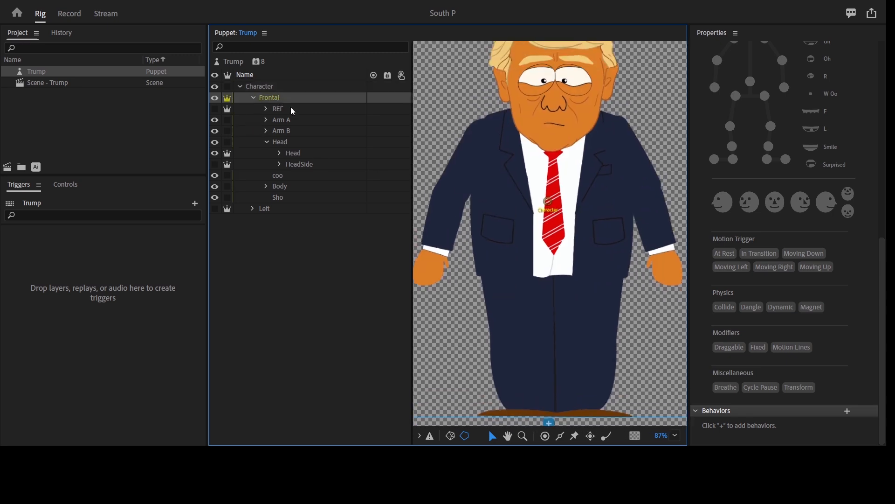
click(560, 436)
mouse_move(482, 386)
mouse_down()
mouse_move(640, 373)
mouse_move(635, 386)
mouse_up()
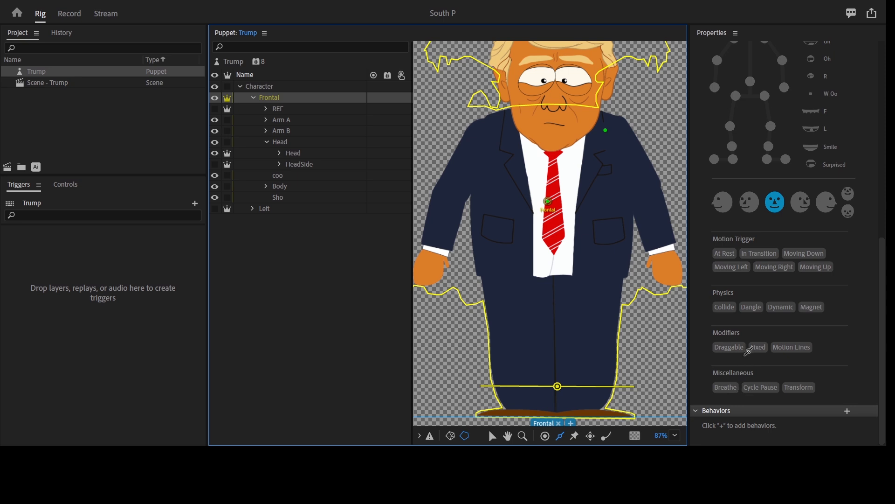
Step: Tag the stick across the Frontal layer's lower legs as Fixed and preview the body movement in the Record scene
click(757, 347)
click(752, 351)
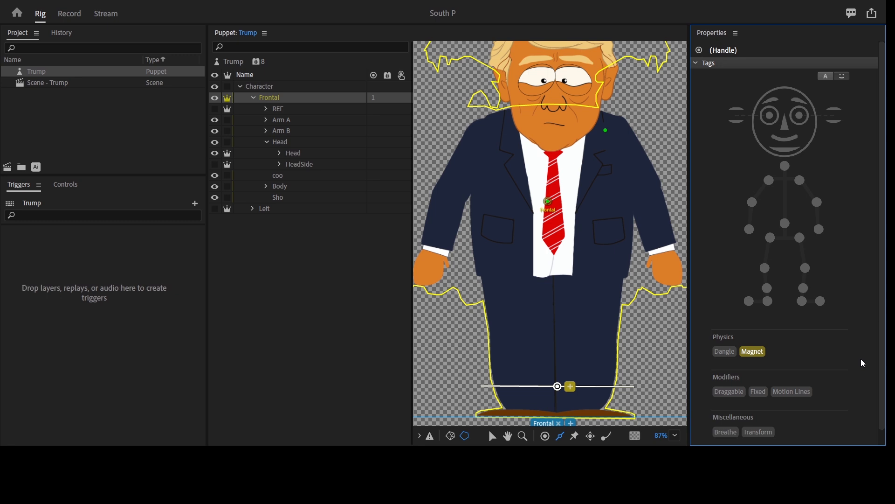
scroll(839, 370, down, 1)
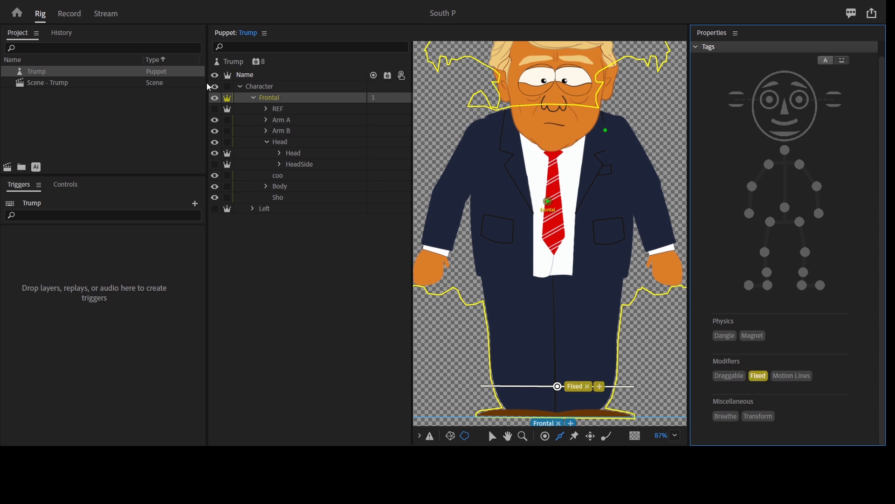
click(70, 15)
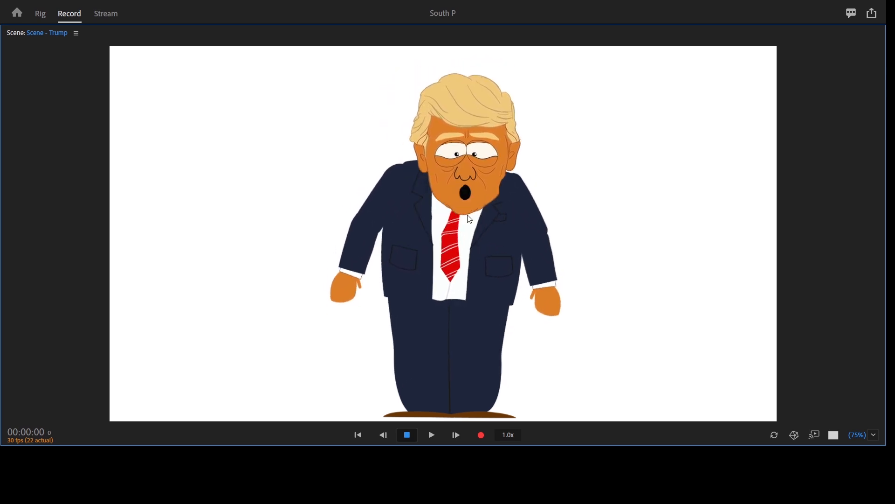
click(40, 14)
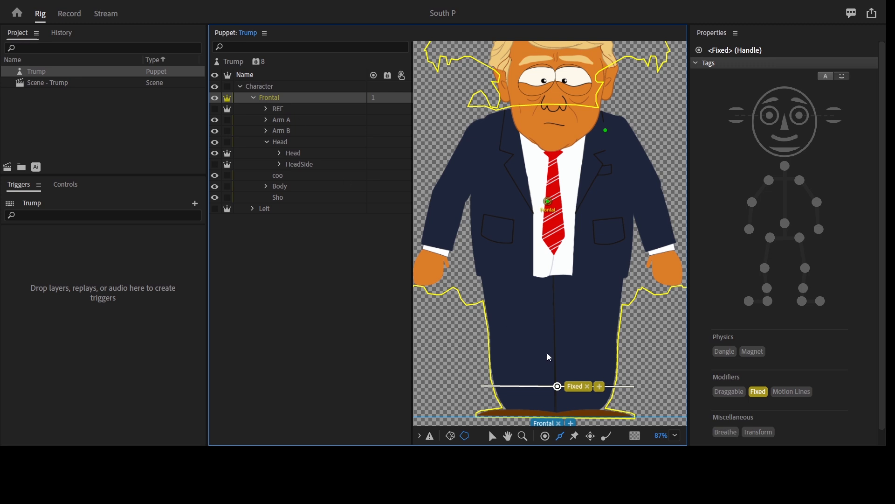
Step: Move the Frontal layer's origin handle down to the waist, just below the shirt
click(559, 357)
drag(548, 201, 555, 367)
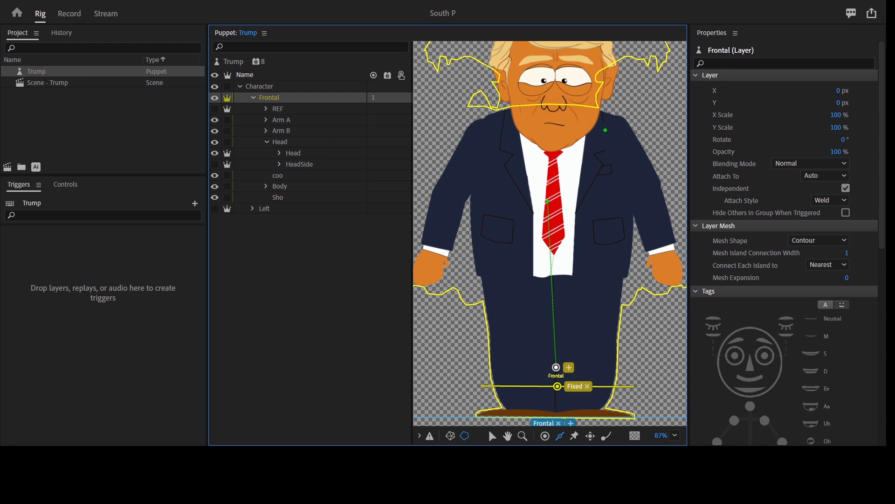
click(559, 287)
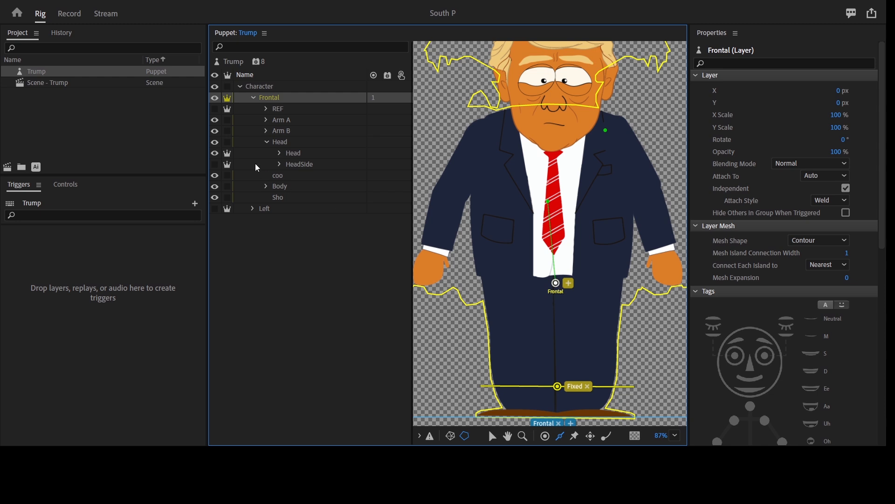
Step: Move the Left layer's origin handle down to the waist, just below the shirt
click(273, 209)
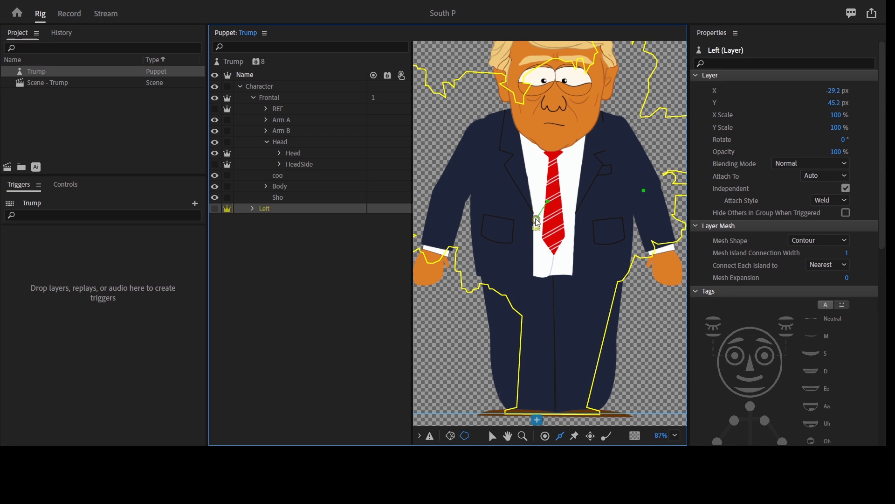
drag(535, 219, 537, 220)
drag(560, 271, 558, 279)
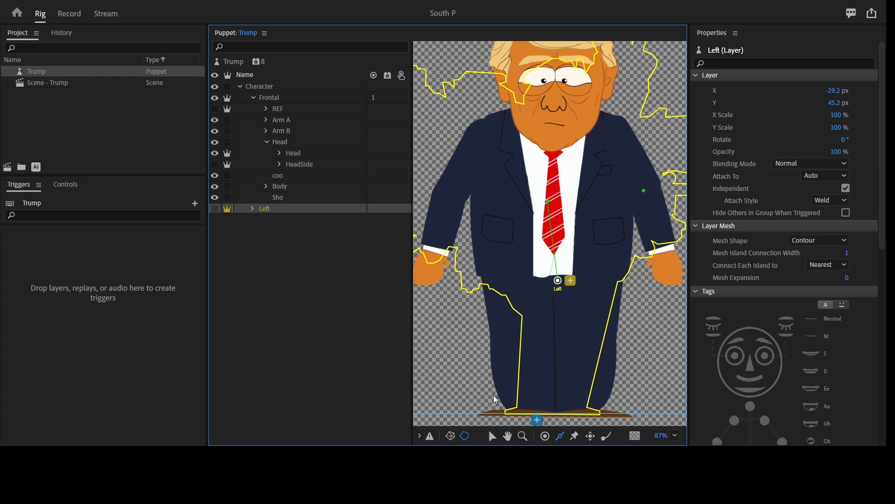
Step: Add a horizontal stick to the Left layer across the lower legs just above the shoes and tag it as Fixed
click(506, 400)
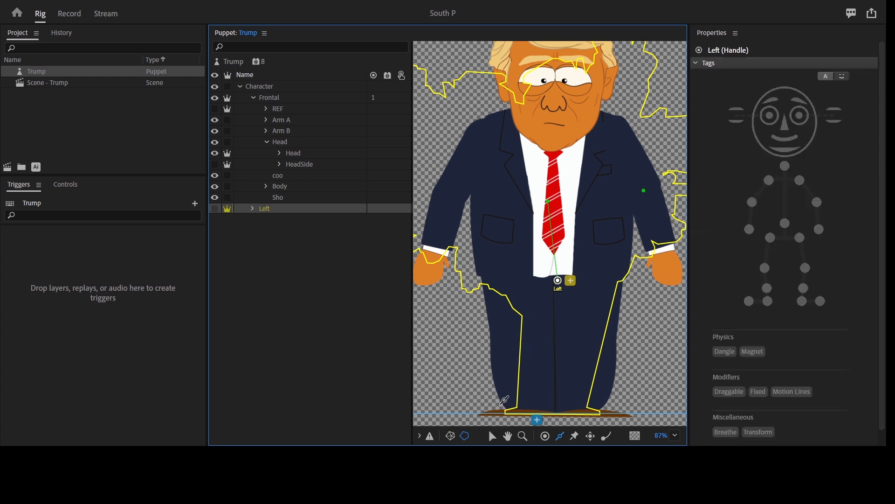
drag(508, 399, 605, 404)
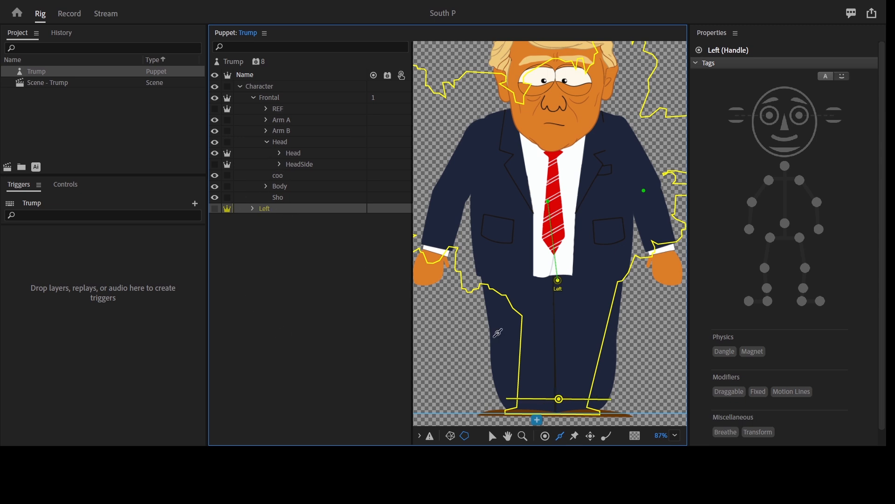
click(559, 398)
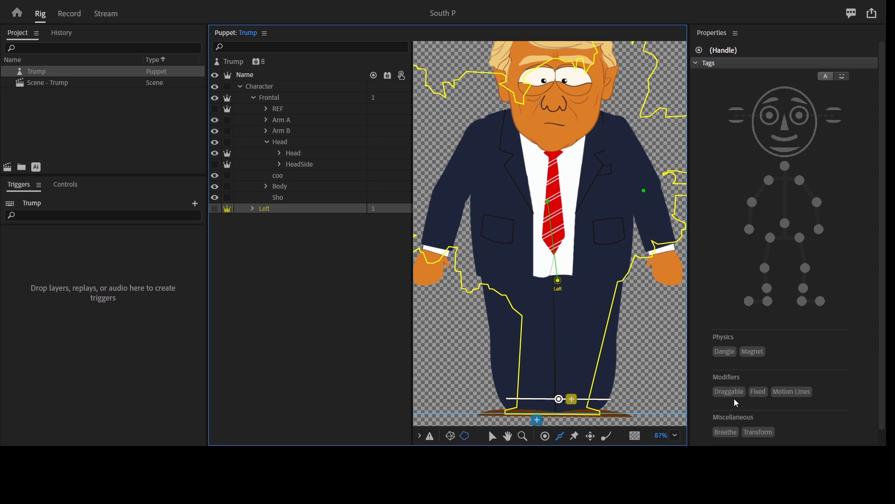
click(759, 395)
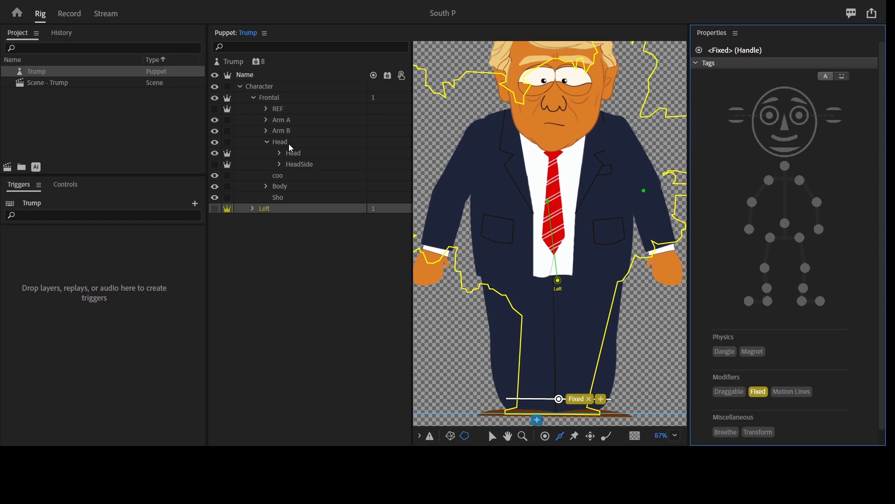
Step: Collapse the Head and Frontal groups and check the handles on the Frontal and Left layers
click(293, 139)
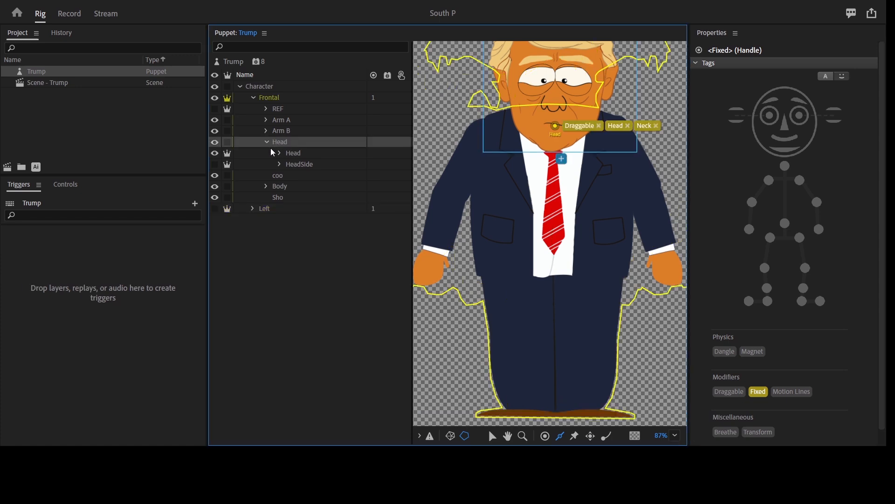
click(267, 143)
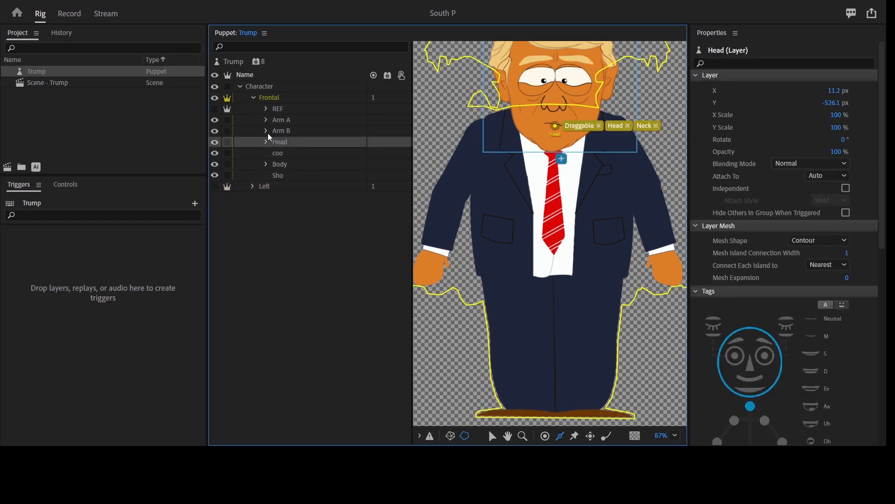
click(280, 101)
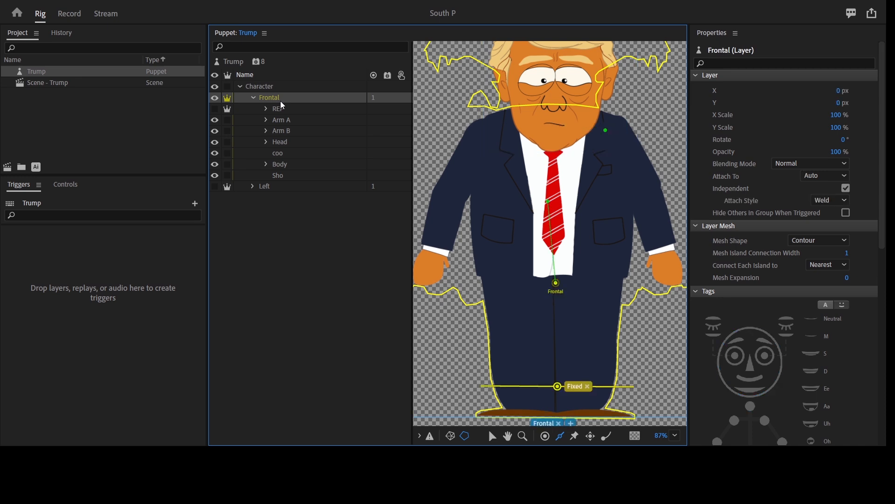
click(275, 89)
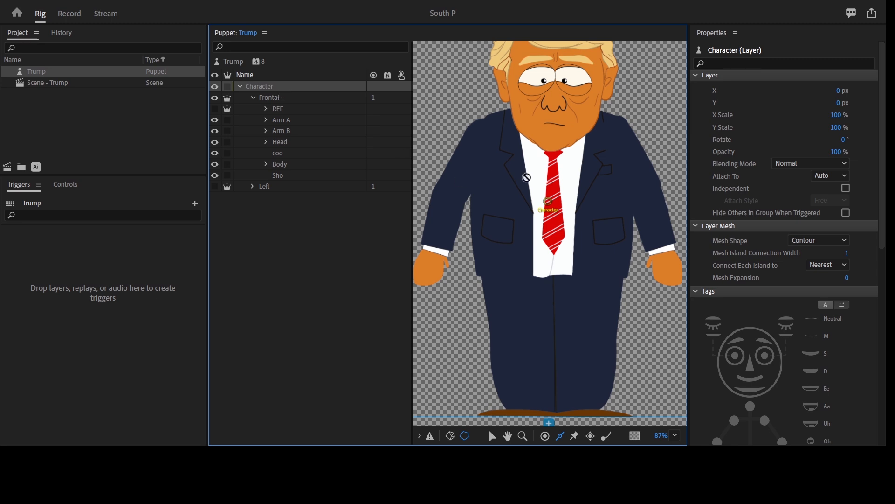
click(253, 97)
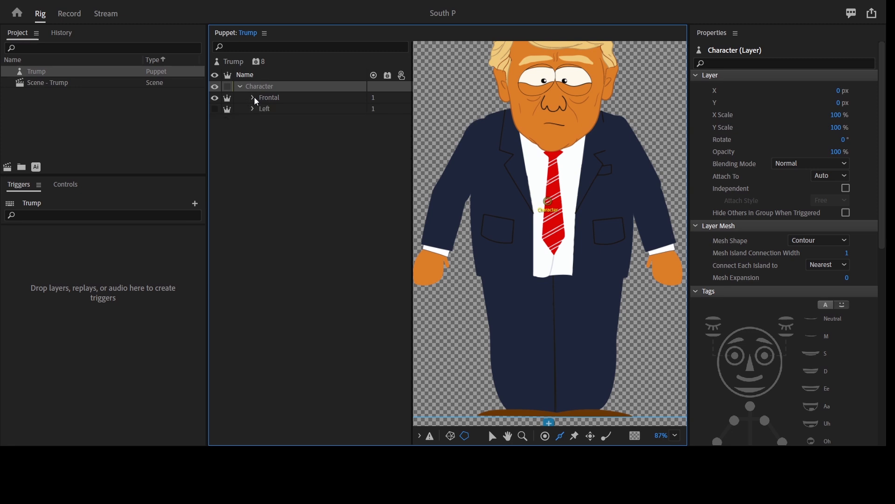
click(278, 97)
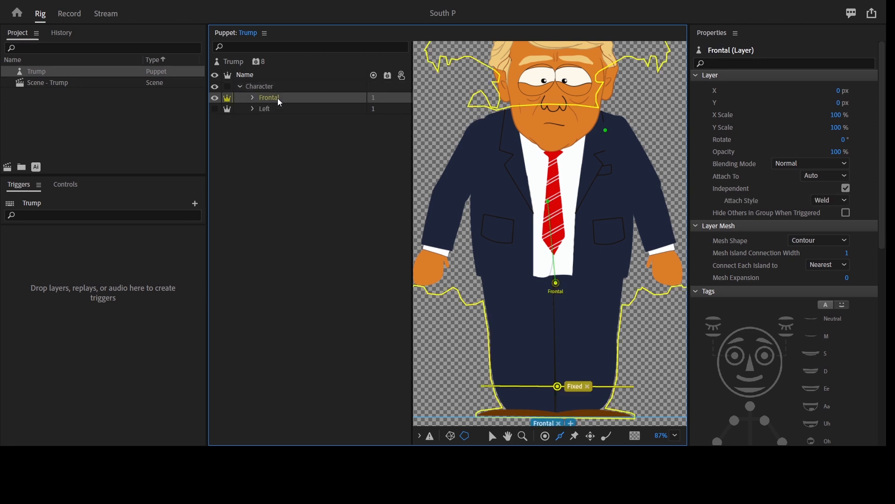
click(281, 110)
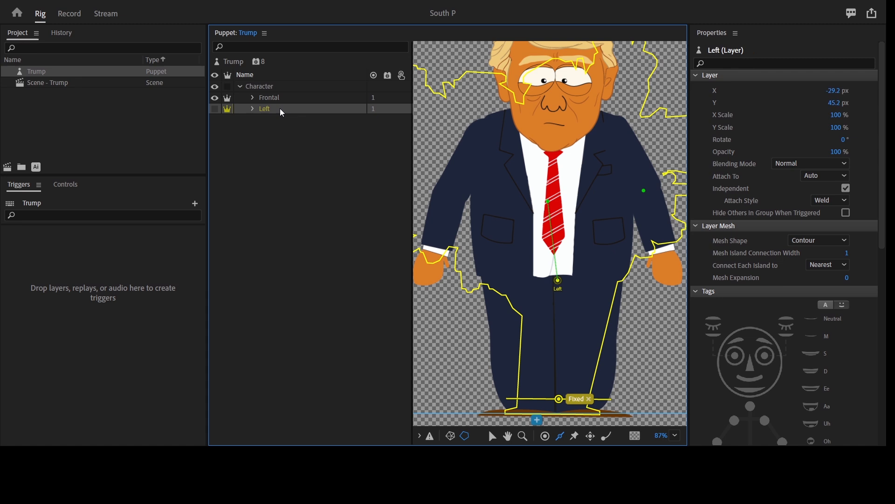
Step: Move the Character group's origin handle down to the waist, in line with the Frontal and Left handles
click(275, 91)
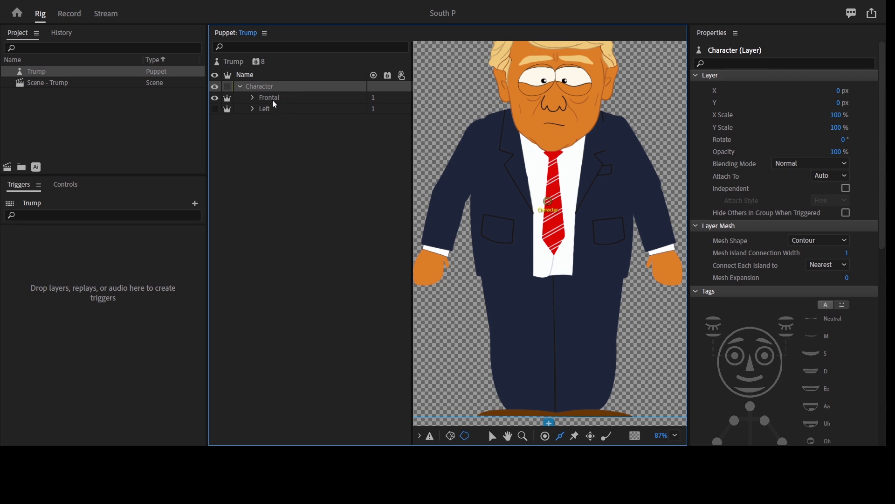
click(492, 436)
click(550, 201)
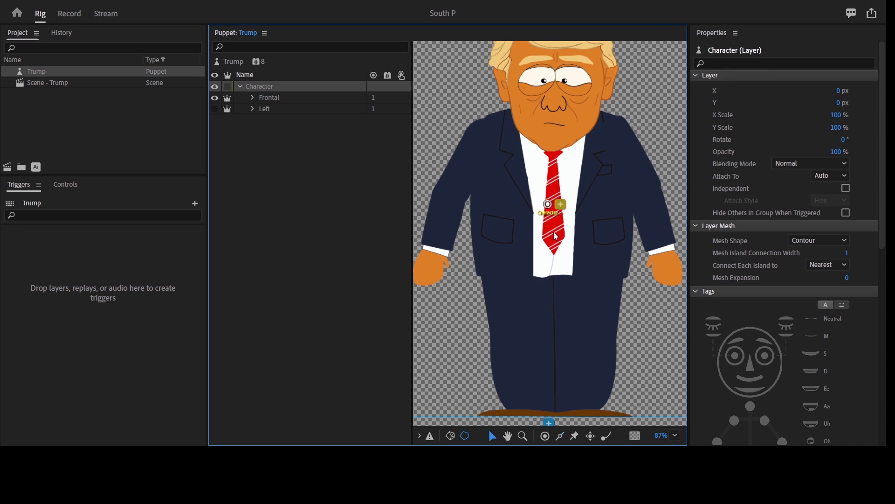
drag(560, 281, 547, 285)
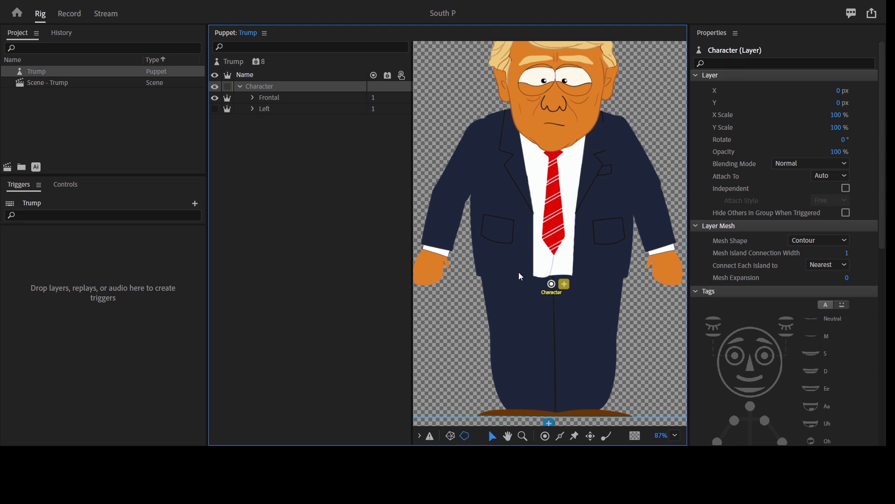
click(271, 85)
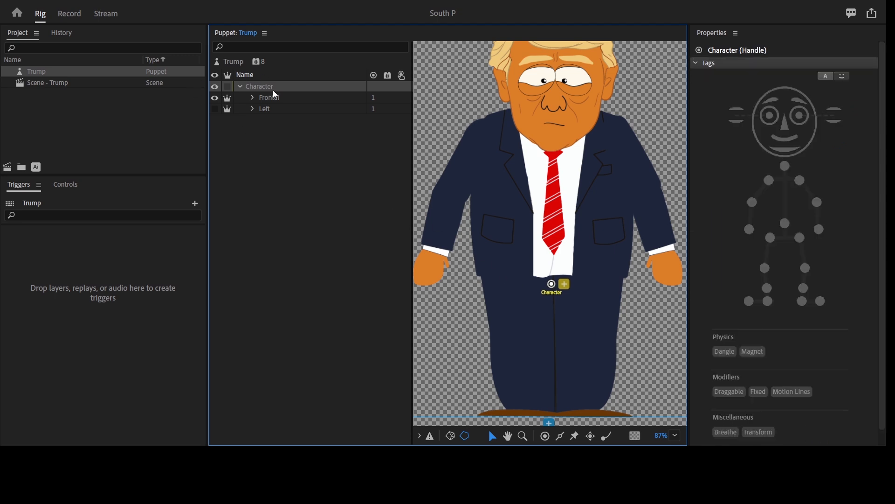
click(486, 244)
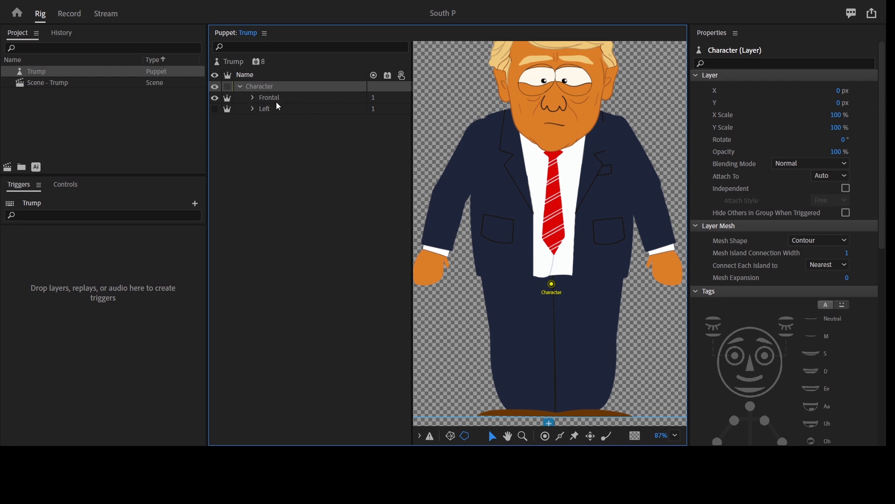
Step: Select the whole Trump puppet and examine the parameters of its Transform behavior
click(884, 320)
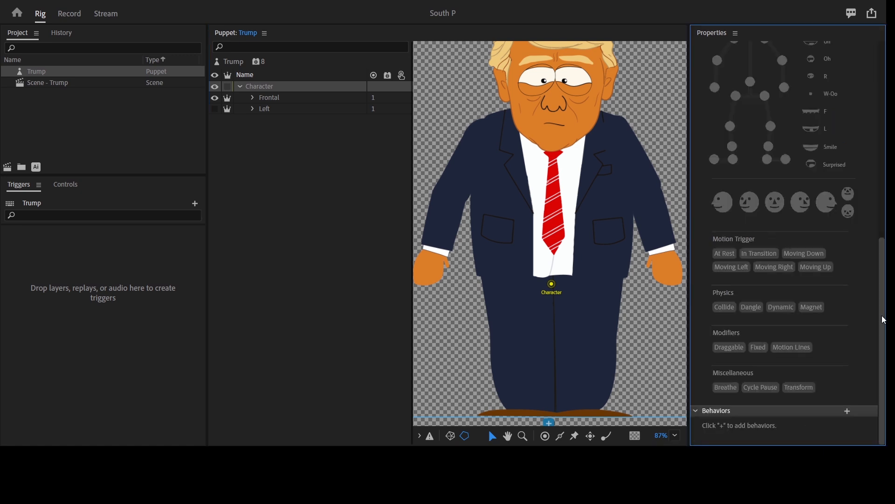
click(228, 70)
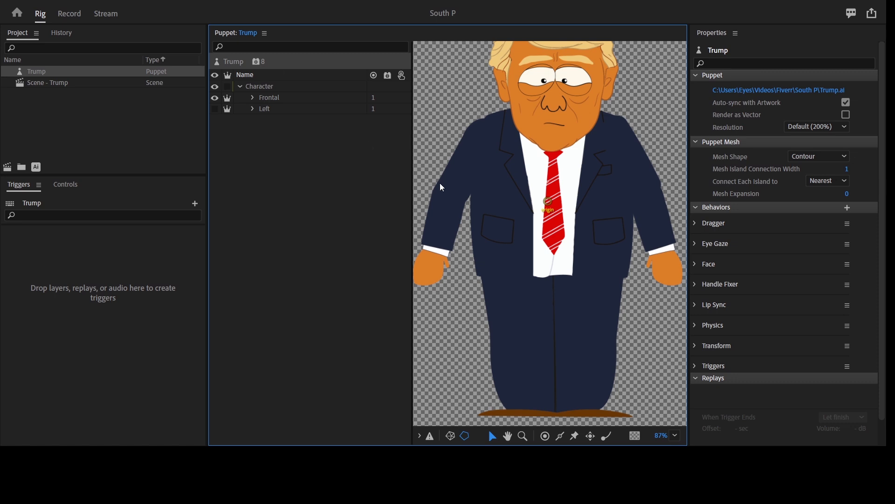
click(697, 347)
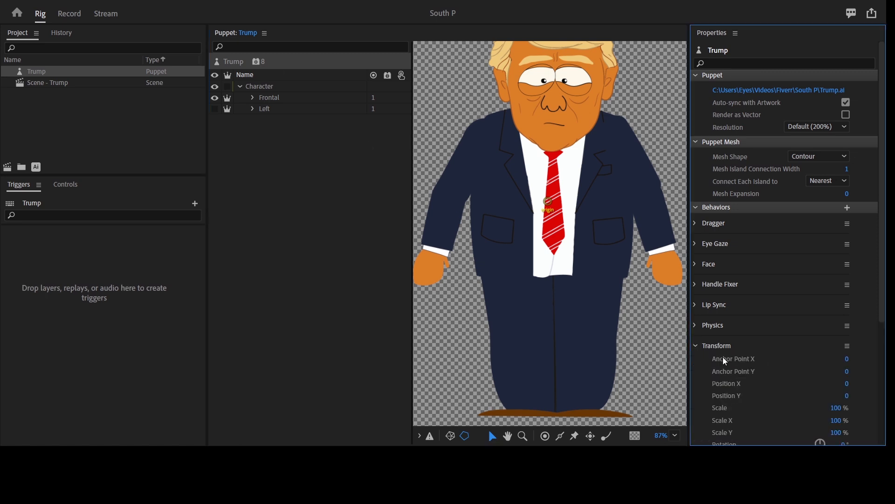
scroll(819, 371, down, 4)
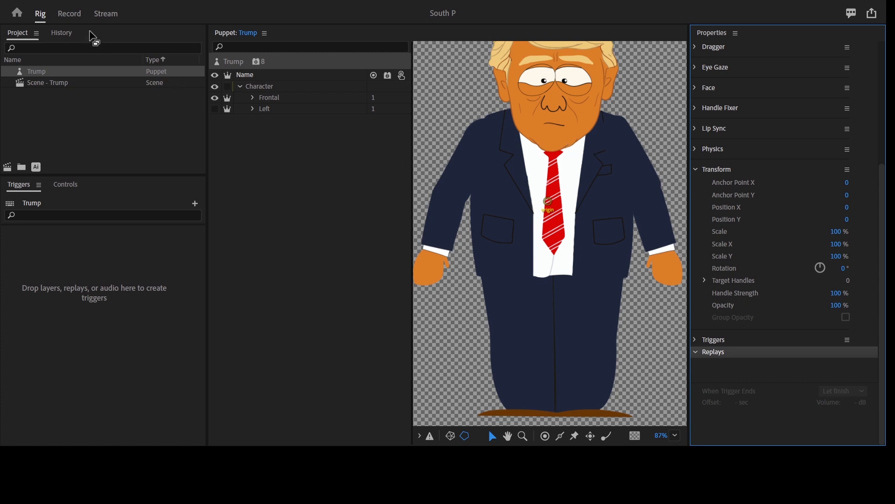
Step: Keyframe Position X, Position Y and Rotation near the start of the Trump track in the Record scene and set Rotation to -30°
click(66, 18)
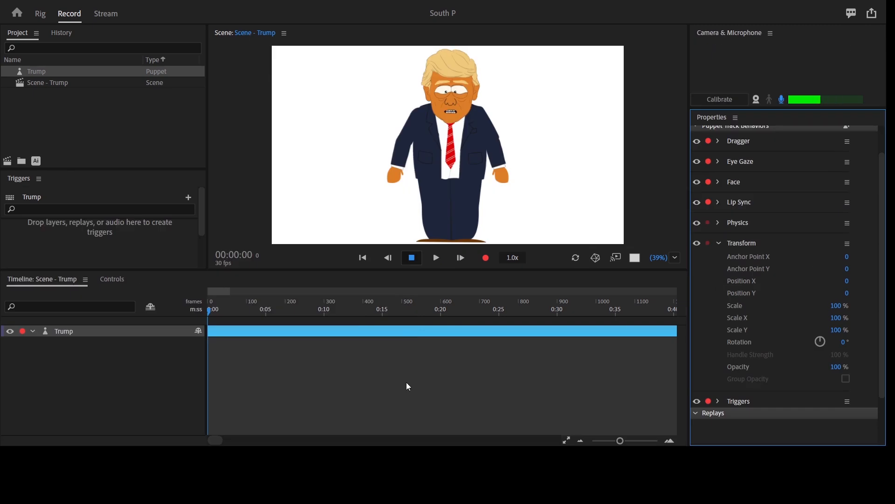
click(98, 331)
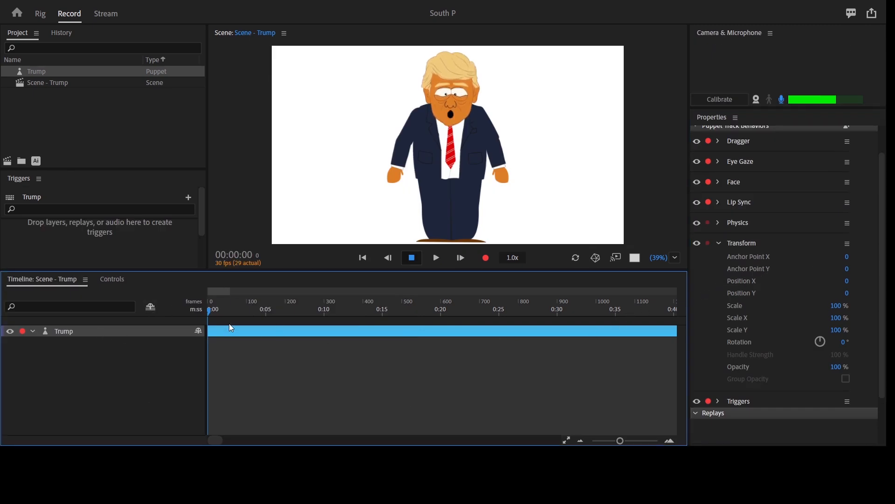
drag(620, 440, 658, 441)
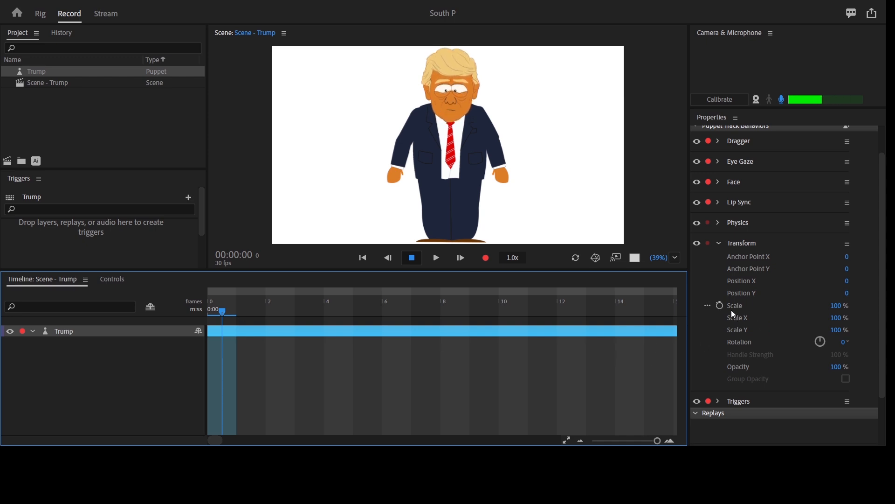
click(720, 281)
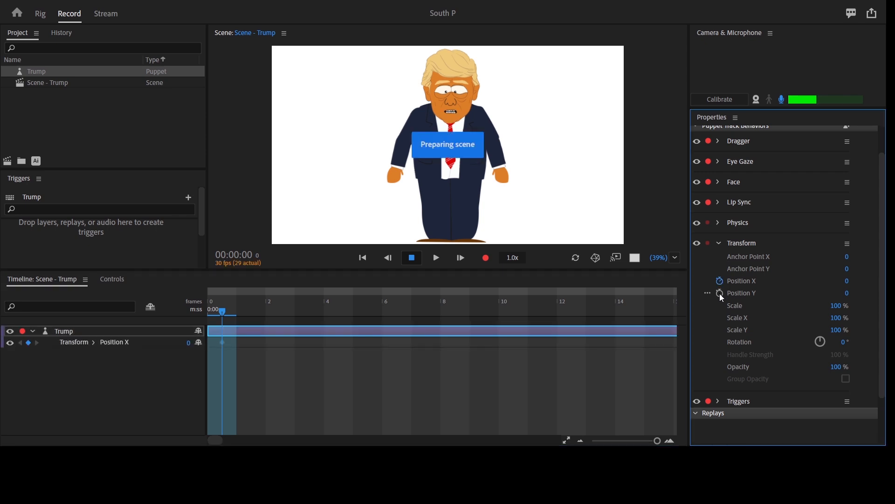
click(720, 293)
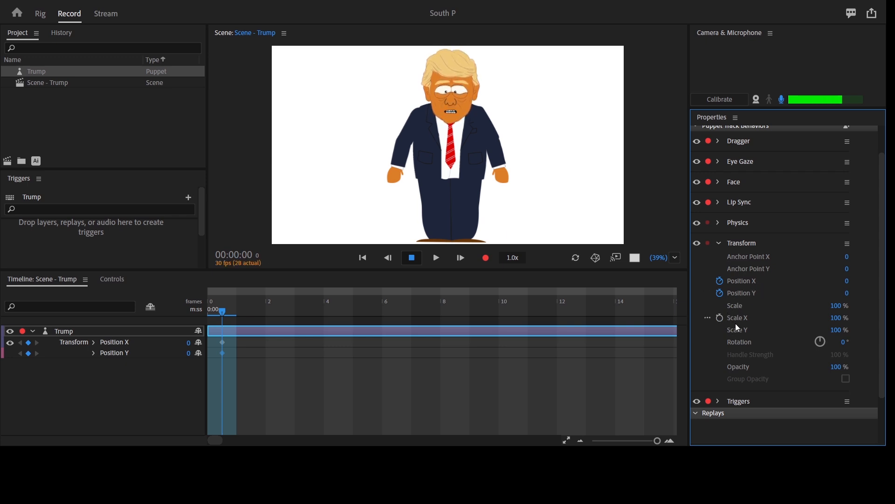
click(720, 342)
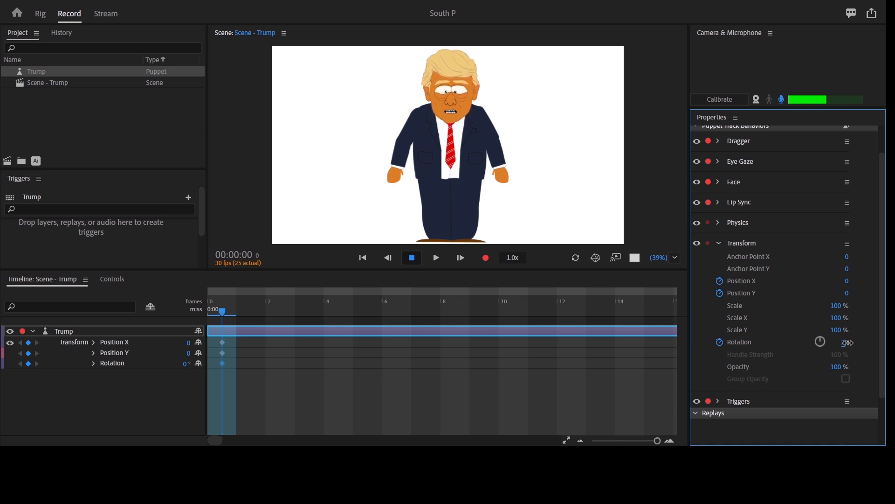
mouse_move(843, 342)
mouse_down()
mouse_move(867, 342)
mouse_move(810, 338)
mouse_move(828, 352)
mouse_up()
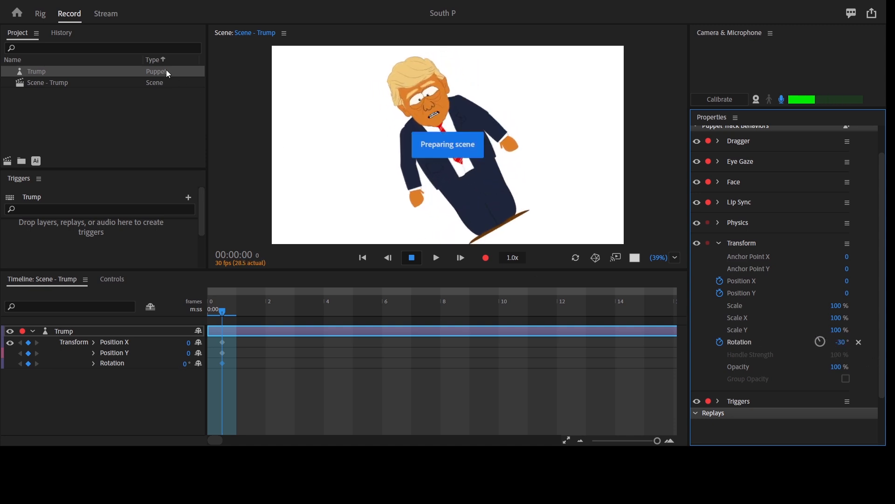
Step: Move the whole puppet's origin handle from the tie down between the feet in the rig, and reopen the recording scene
click(41, 14)
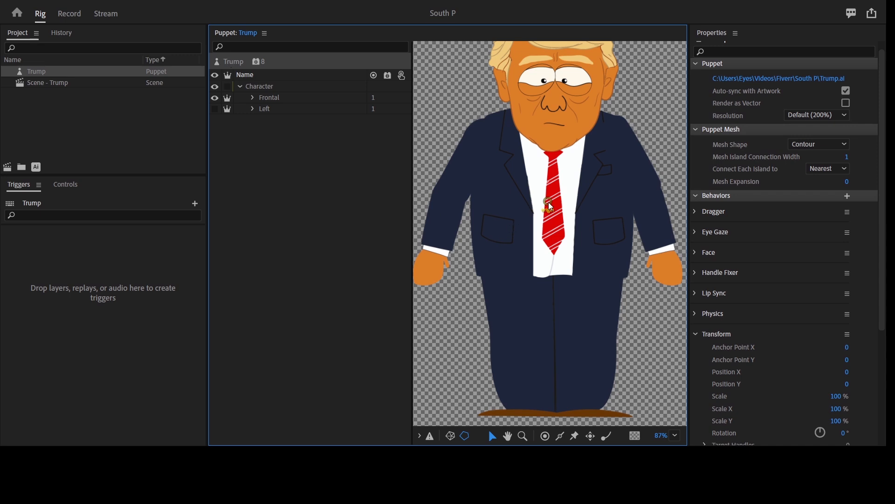
drag(551, 206, 558, 413)
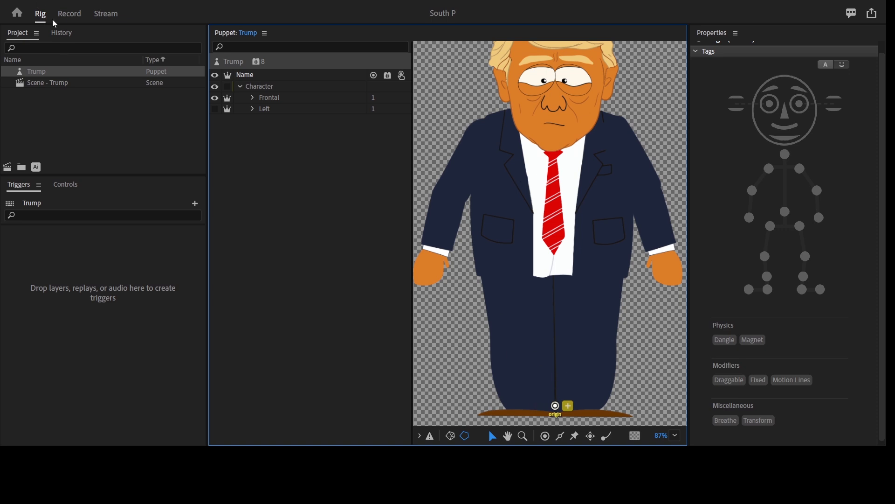
click(64, 20)
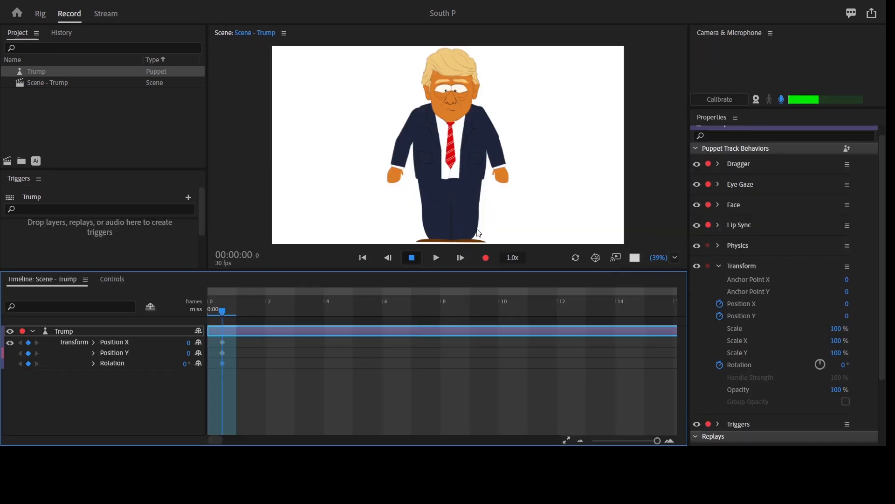
Step: Try rotating the puppet to 10° about its feet, and reset Rotation to 0°
mouse_move(848, 367)
mouse_down()
mouse_move(830, 365)
mouse_move(853, 361)
mouse_up()
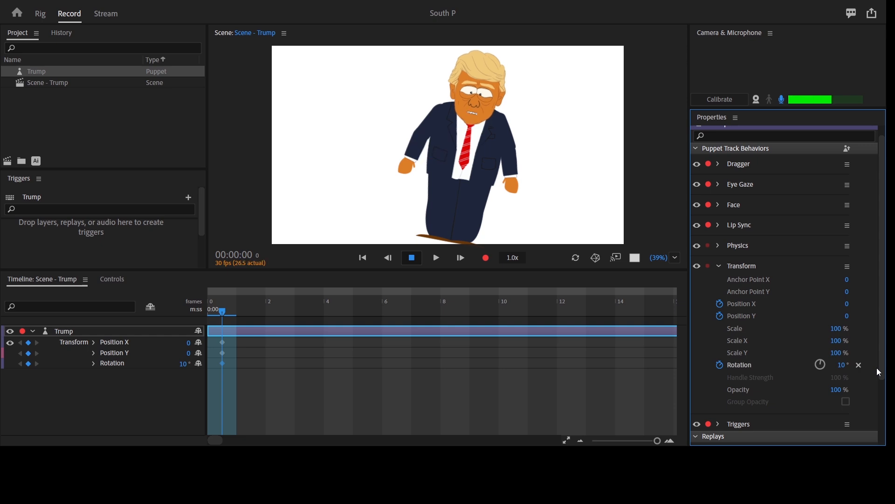
click(859, 365)
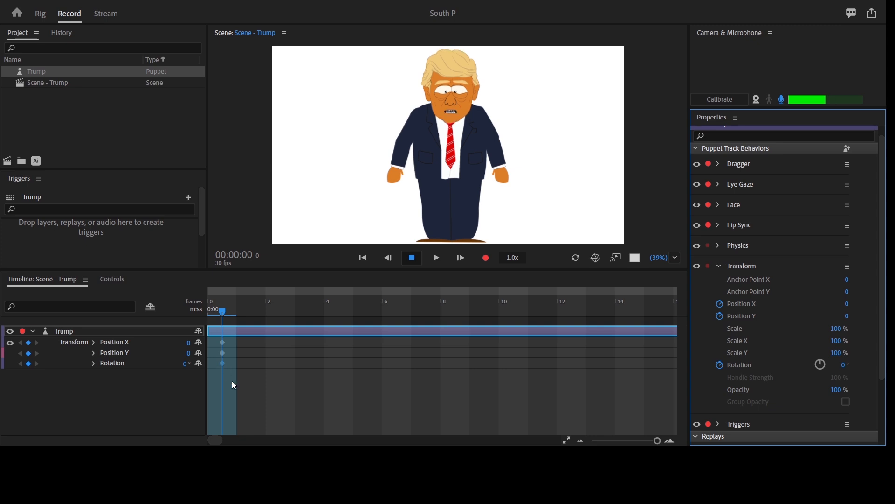
click(721, 366)
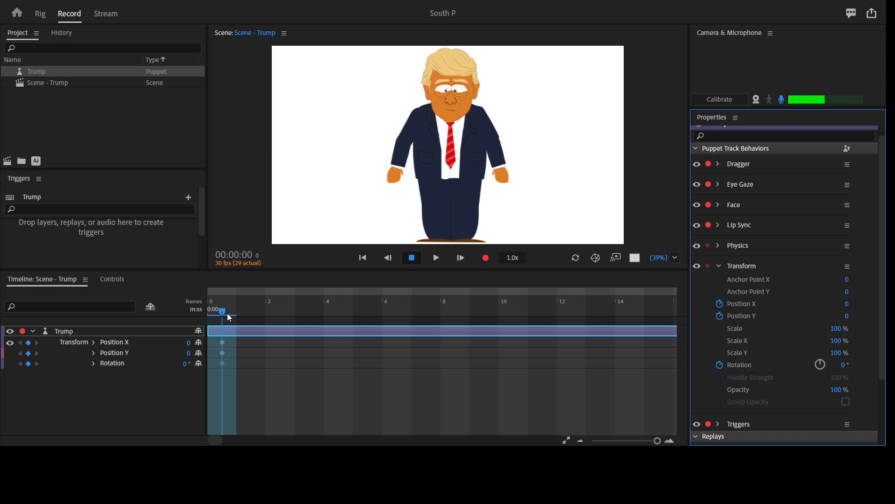
Step: Add Rotation, Position Y and Position X keyframes at frame 6 of the Trump track
drag(224, 311, 398, 326)
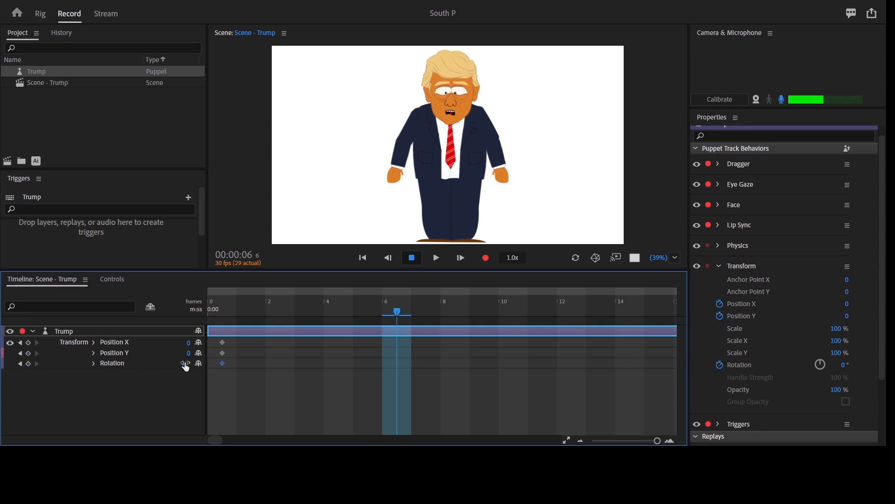
click(29, 363)
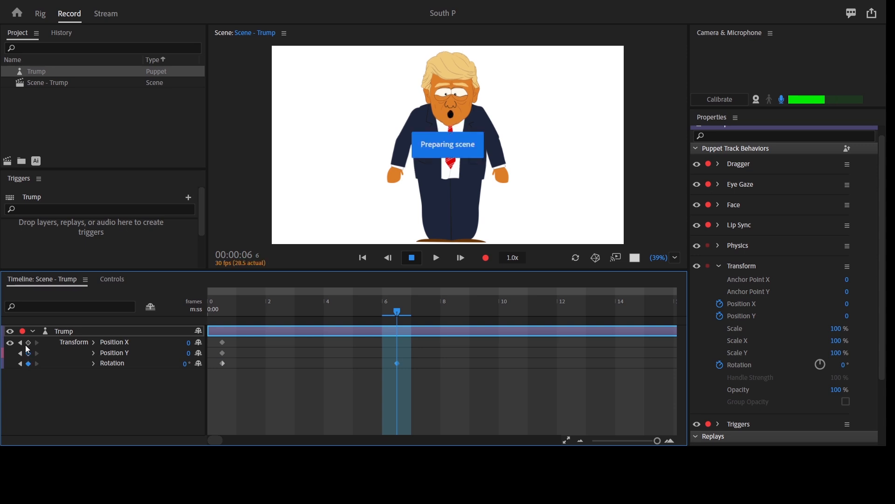
click(28, 353)
click(29, 343)
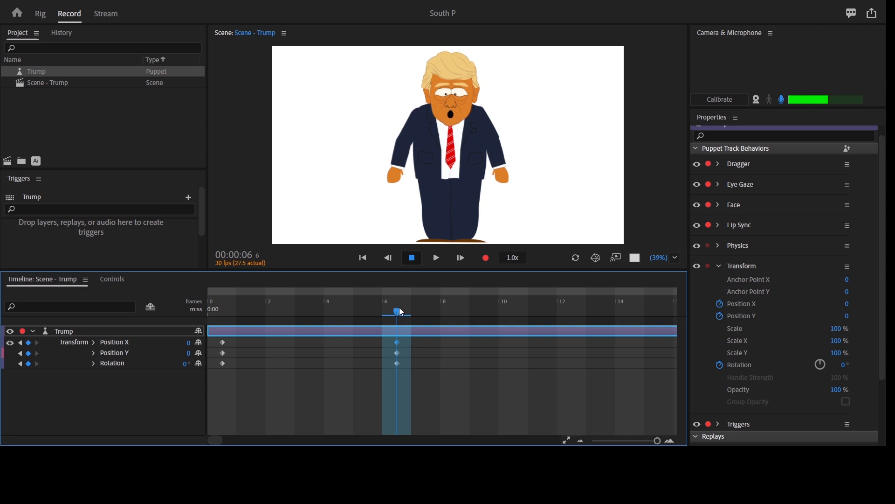
Step: At frame 3, keyframe the puppet's Rotation at -4° and Position Y at -48
drag(387, 313, 311, 319)
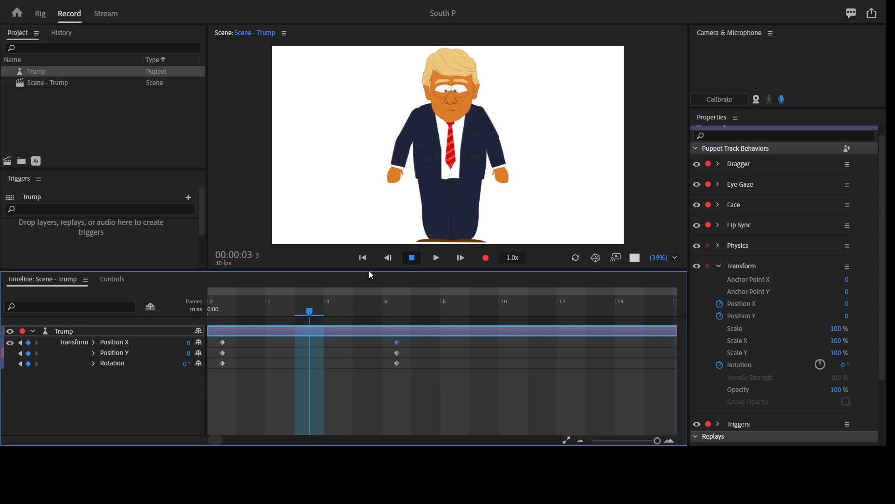
click(845, 365)
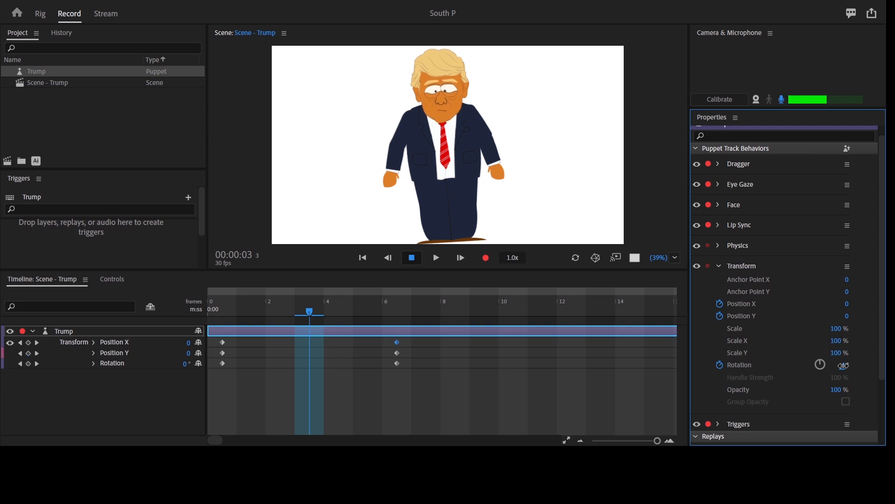
drag(843, 366, 861, 376)
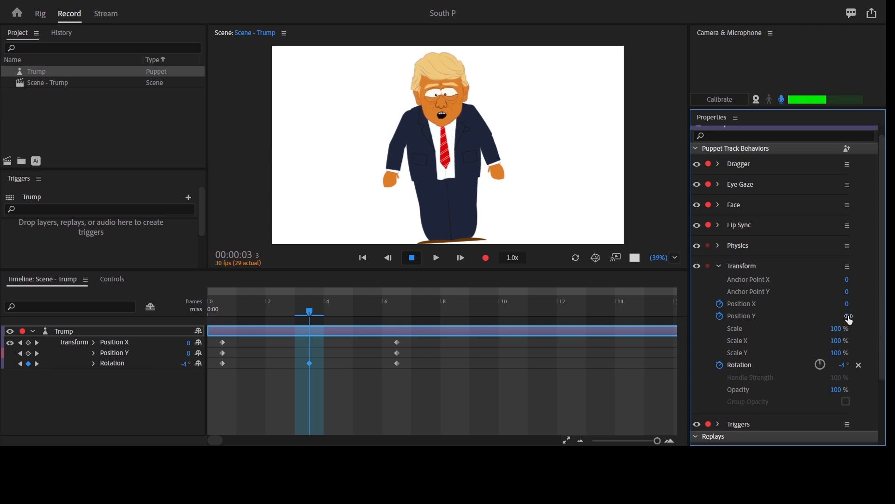
drag(847, 317, 848, 345)
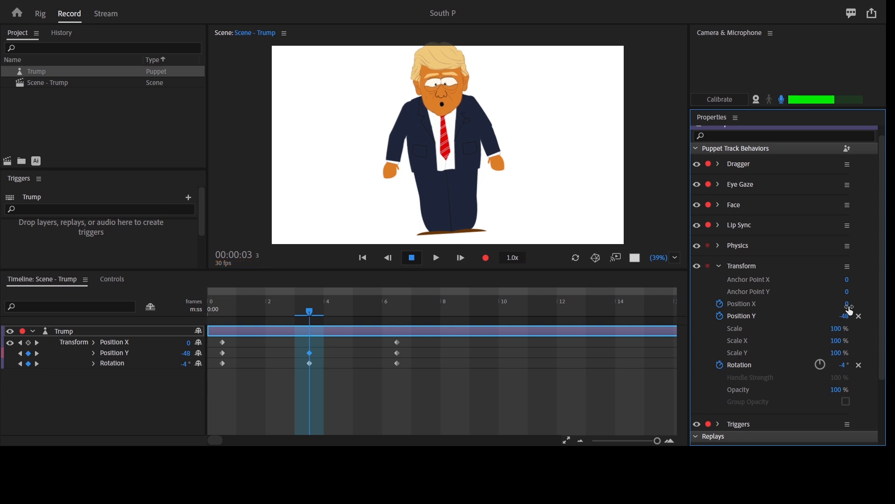
drag(849, 308, 803, 305)
Step: Delete both Position X keyframes from the Trump track
click(396, 342)
shift+click(223, 342)
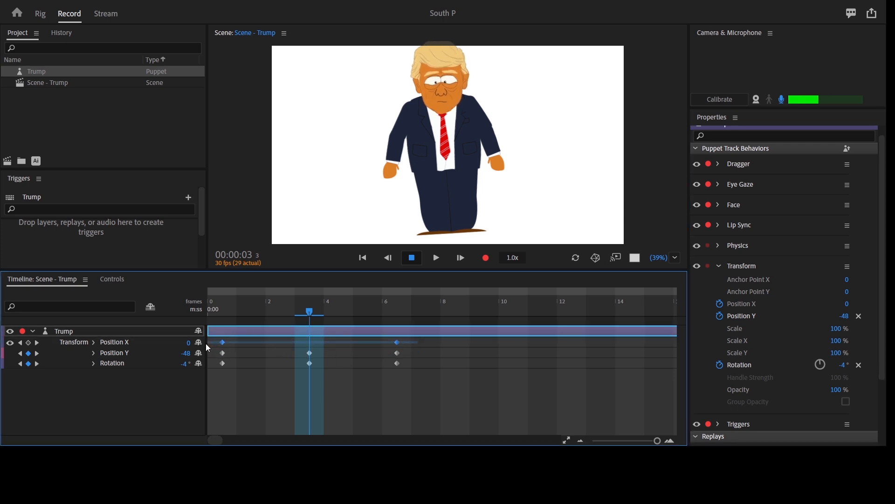
key(Delete)
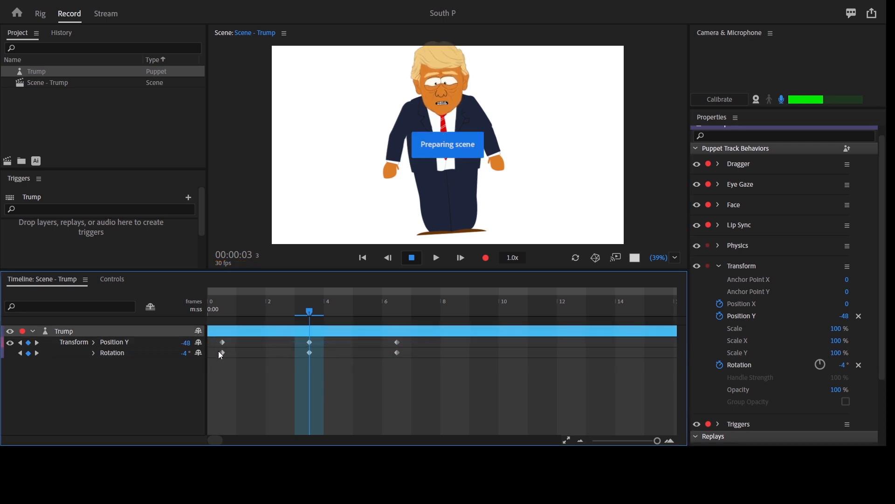
Step: Shift the middle Position Y and Rotation keyframes to frame 1 and the last pair to frame 2
drag(310, 311, 403, 357)
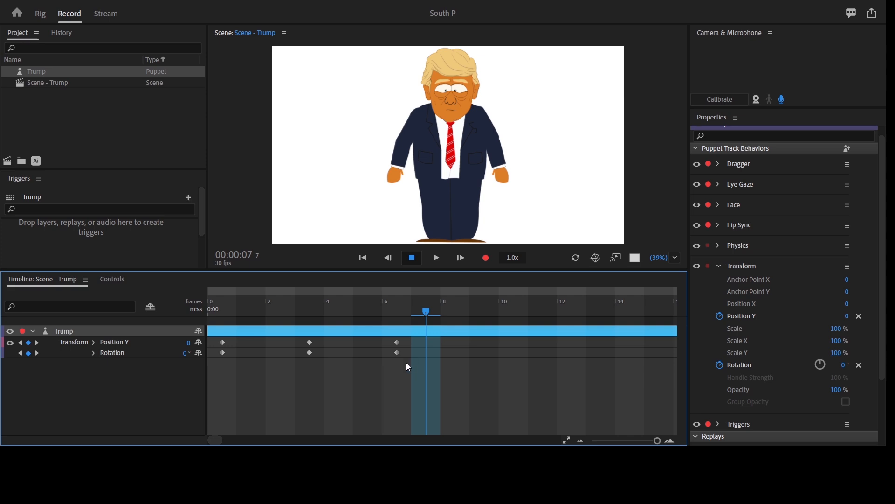
click(402, 364)
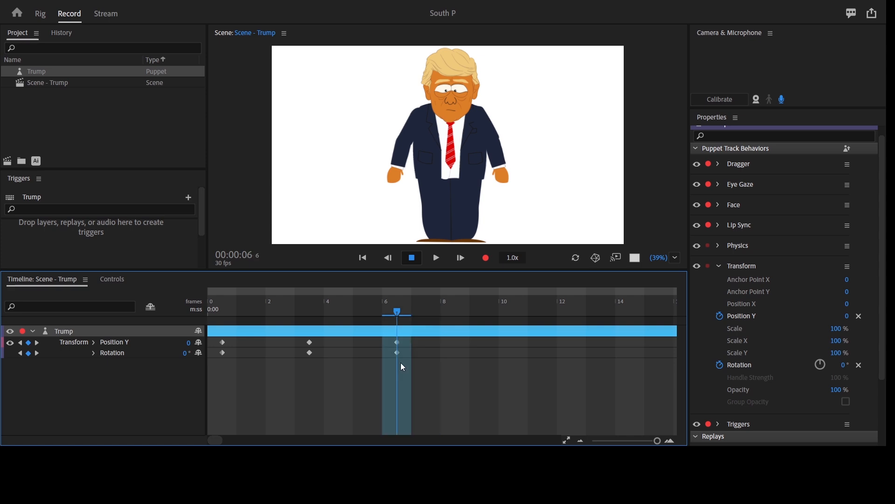
click(310, 342)
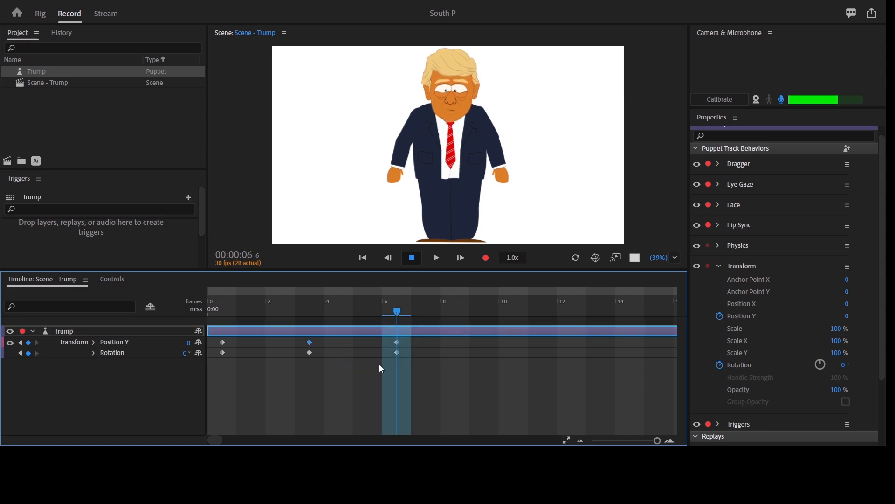
drag(347, 374, 256, 348)
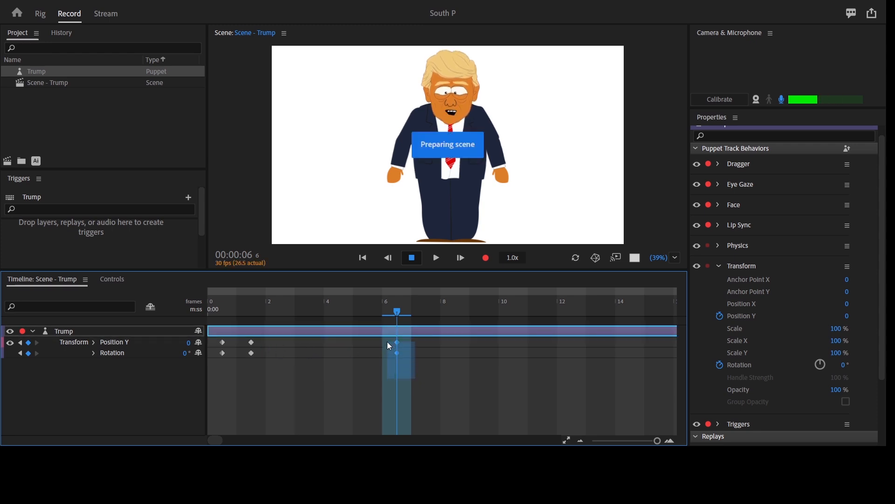
drag(387, 341, 281, 343)
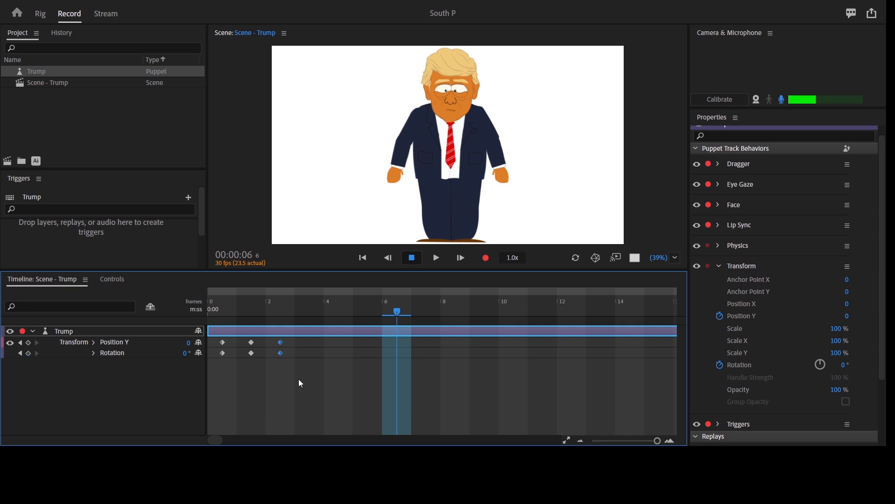
Step: Scrub through the shortened Position Y and Rotation animation and play it back from the start
click(312, 309)
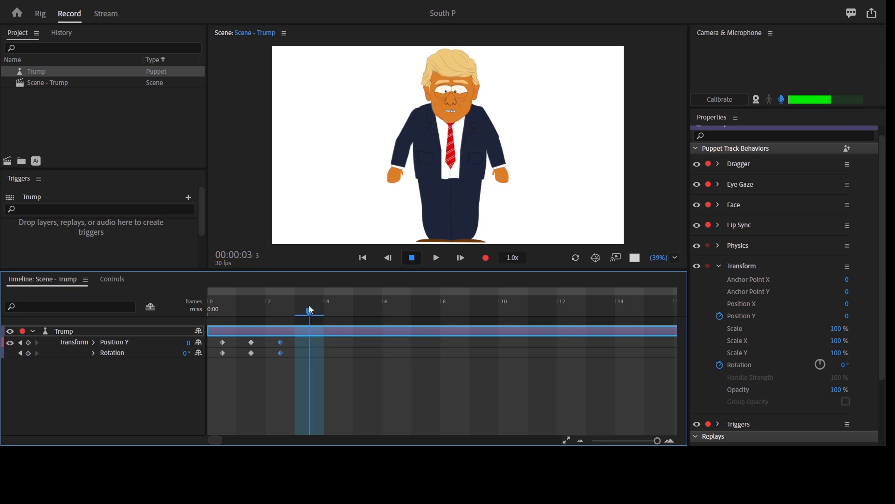
drag(275, 320, 238, 327)
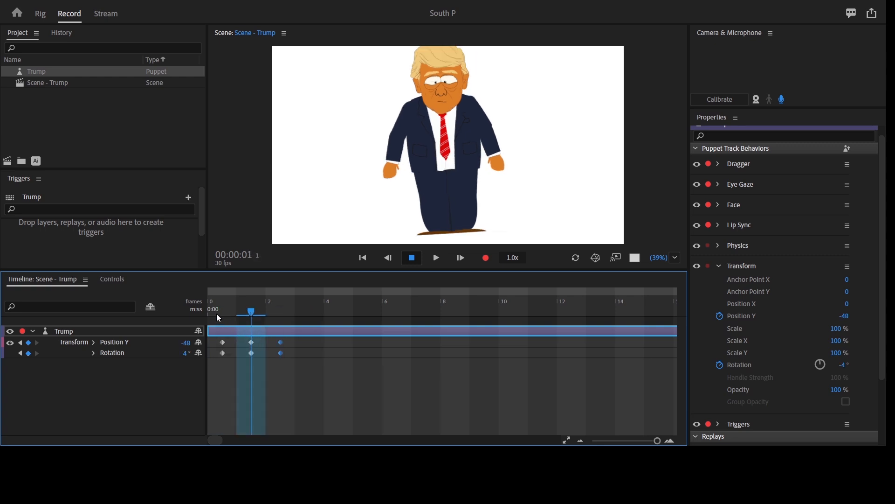
click(217, 313)
key(space)
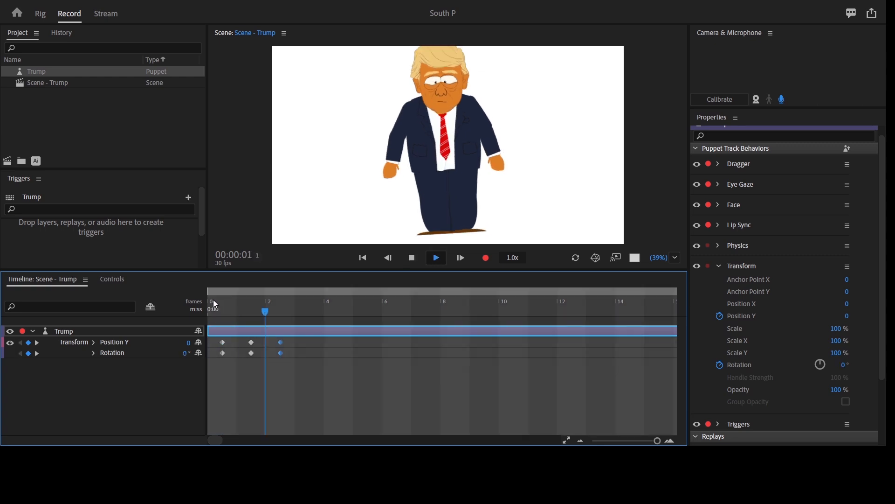
click(223, 305)
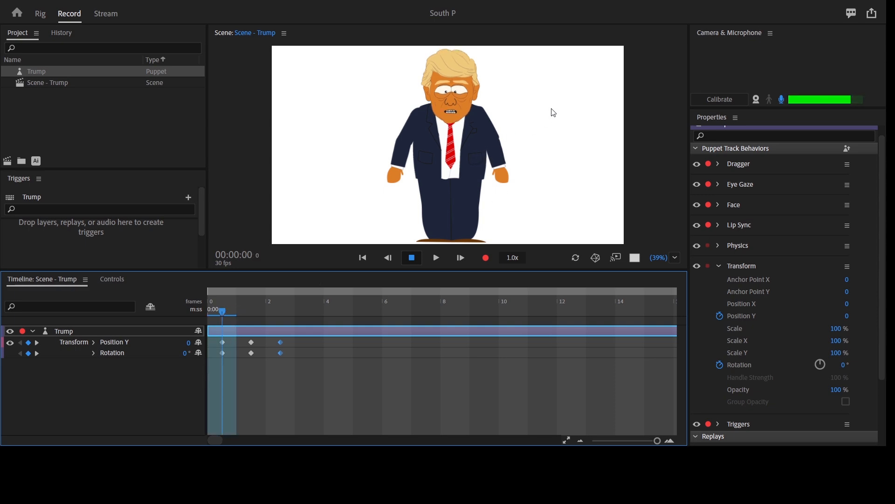
Step: Check the Transform values at frame 1 and keyframe Position Y at -48 on frame 3
click(254, 308)
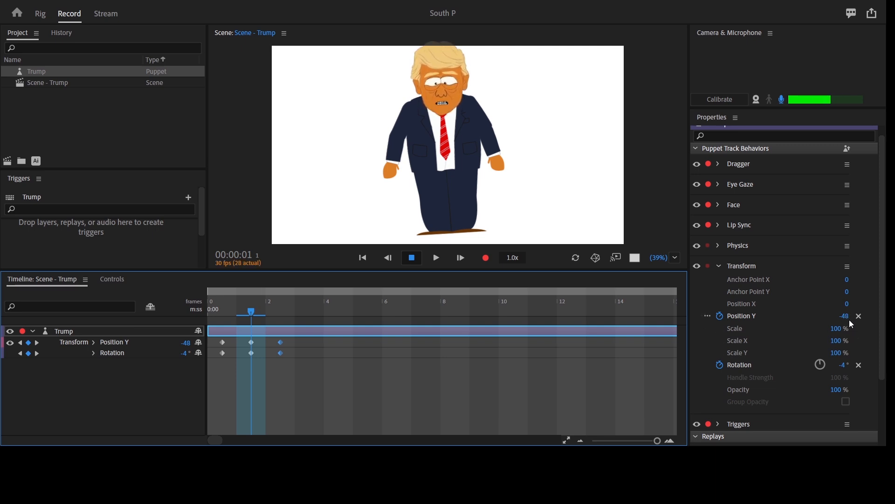
click(280, 310)
click(308, 312)
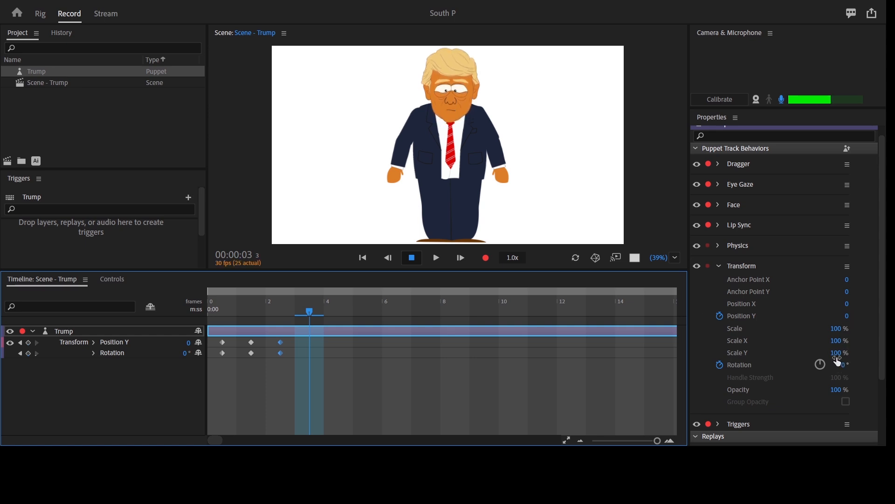
click(845, 316)
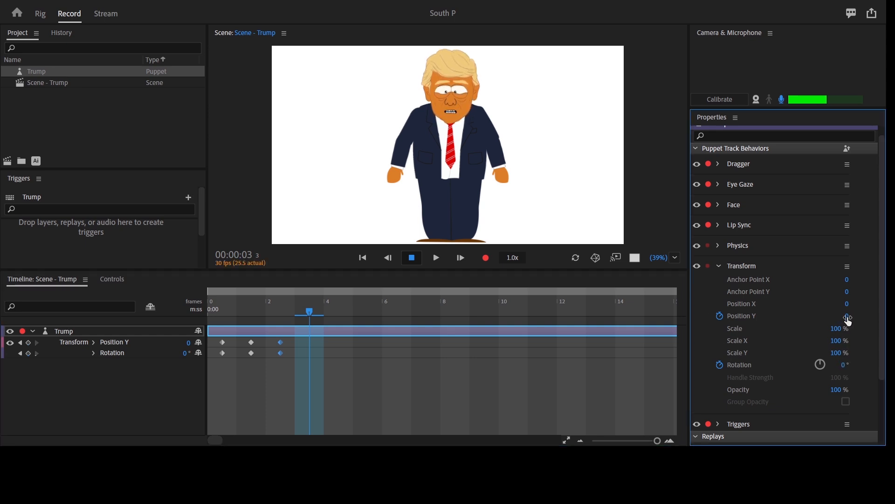
text(4)
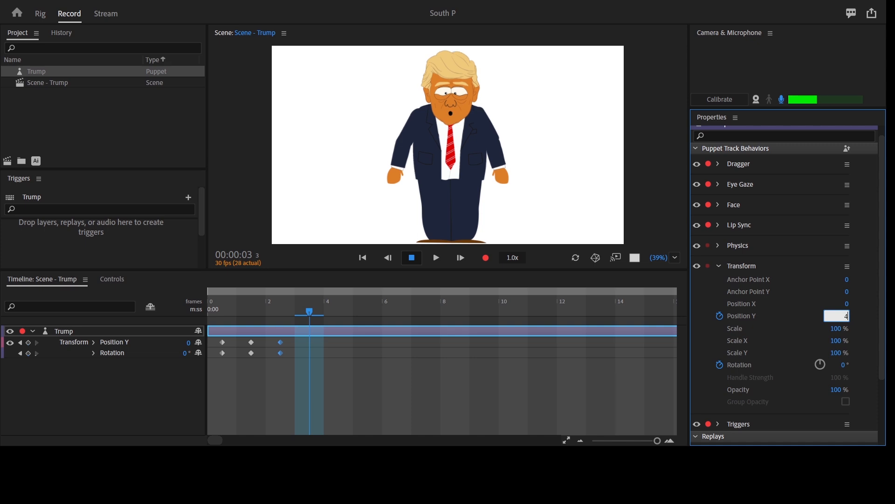
click(843, 315)
text(-4)
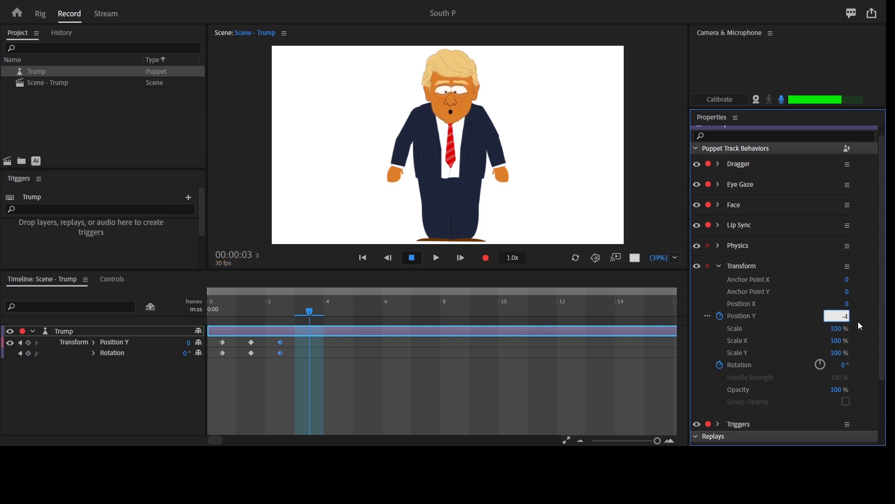
text(8)
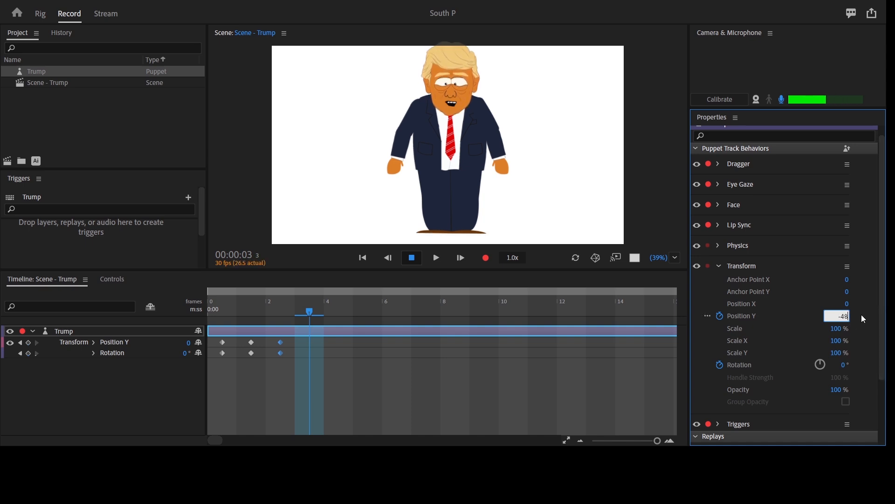
key(Return)
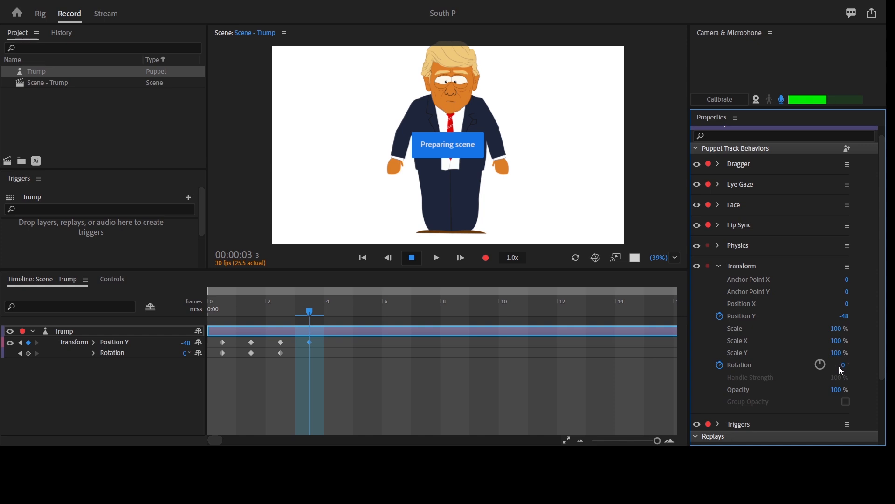
Step: Compare the poses at frames 0 and 1, and keyframe the Trump puppet's Rotation at 4° on frame 3
click(224, 308)
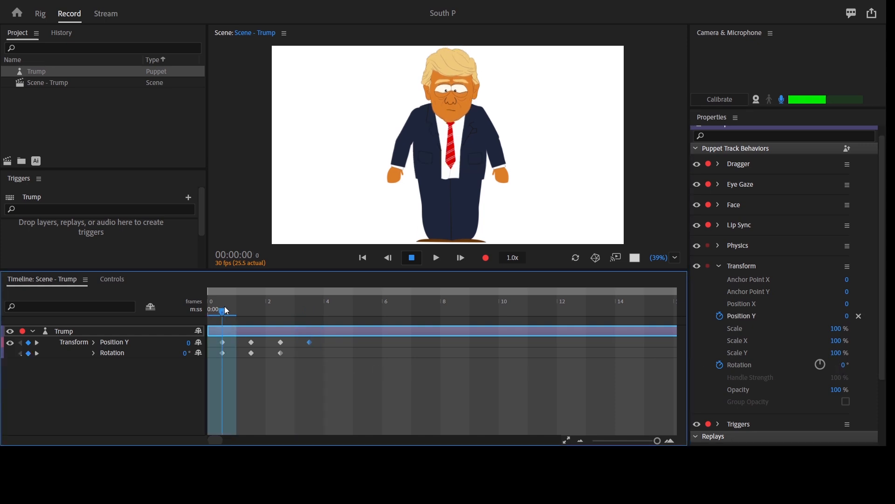
click(247, 312)
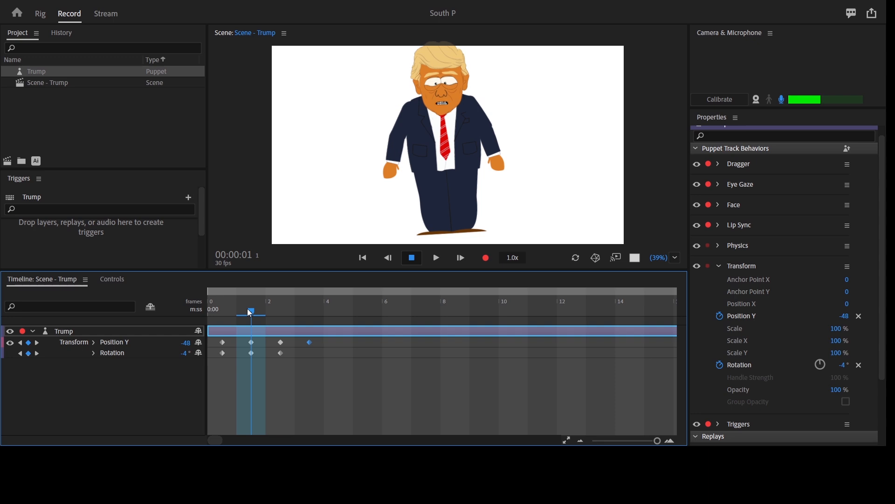
click(310, 311)
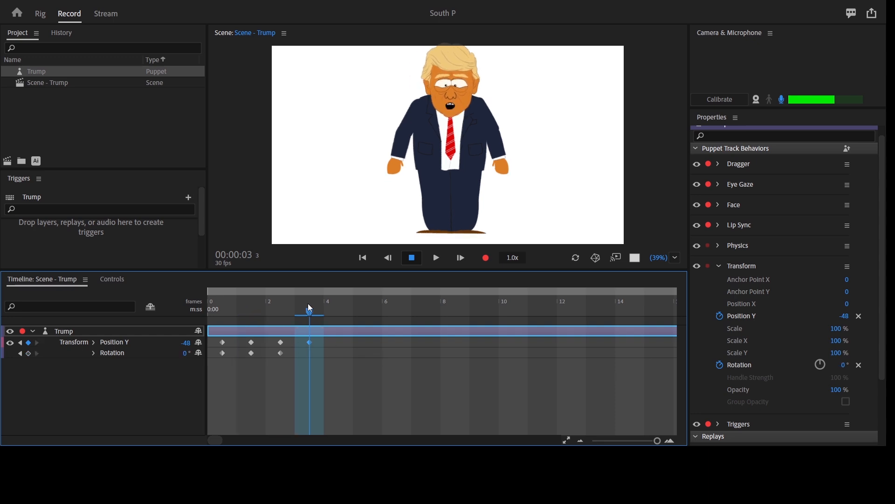
click(845, 368)
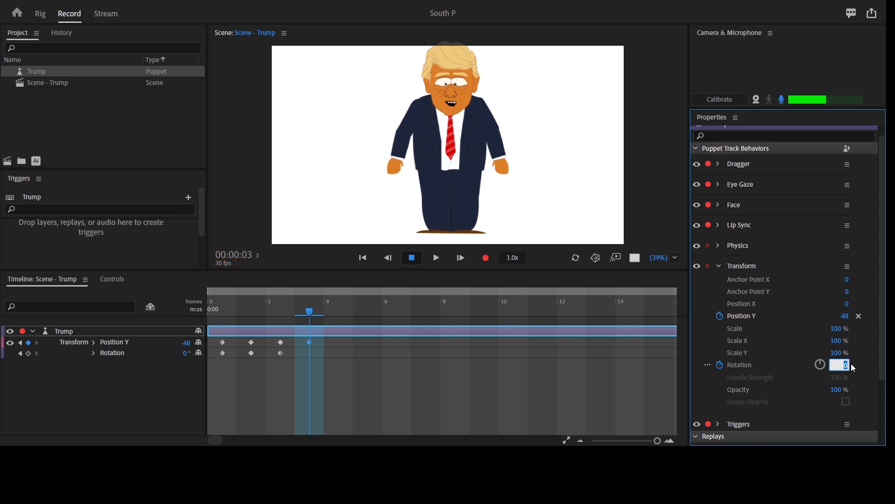
text(4)
key(Return)
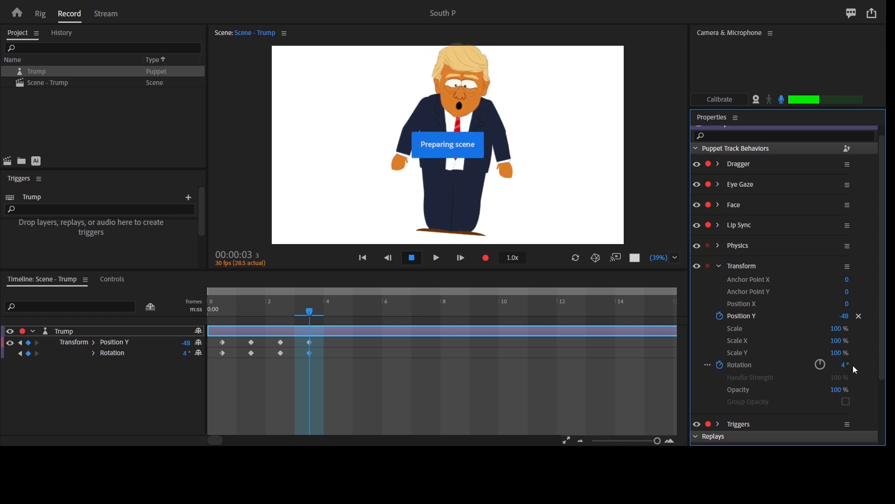
Step: Reset Position Y and Rotation to 0 on frame 4 to close the walk cycle
click(343, 311)
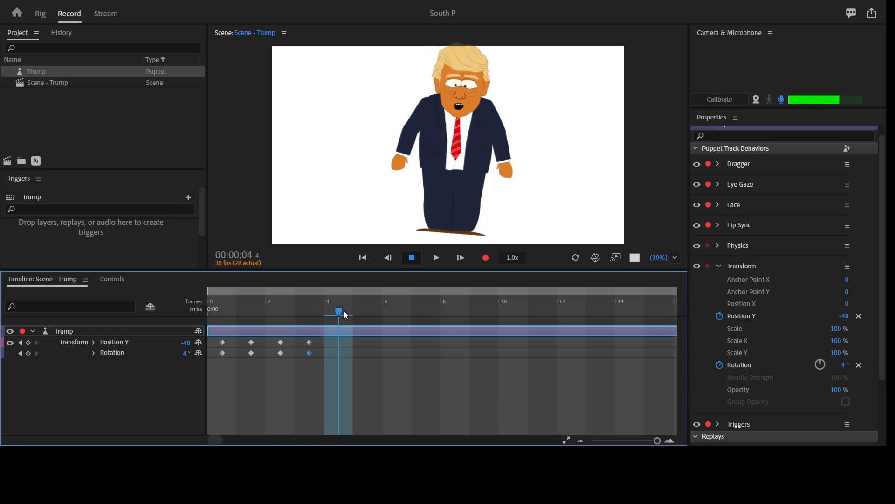
drag(286, 371, 275, 340)
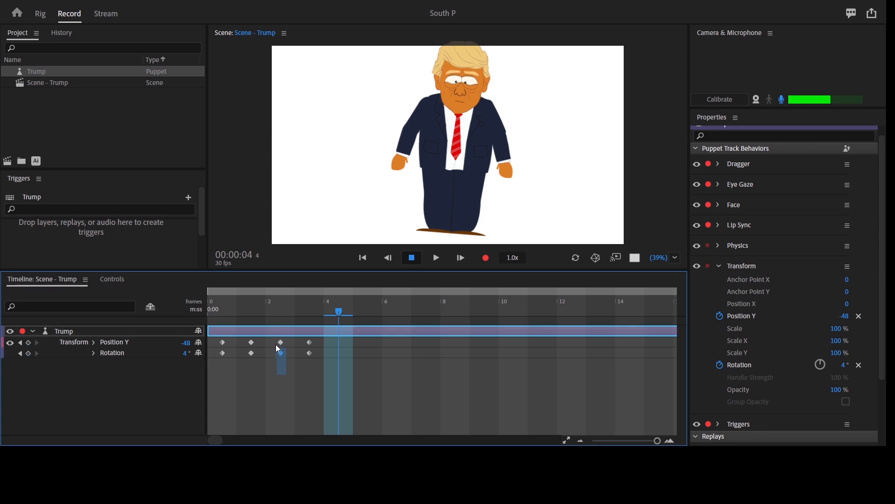
click(863, 350)
click(859, 316)
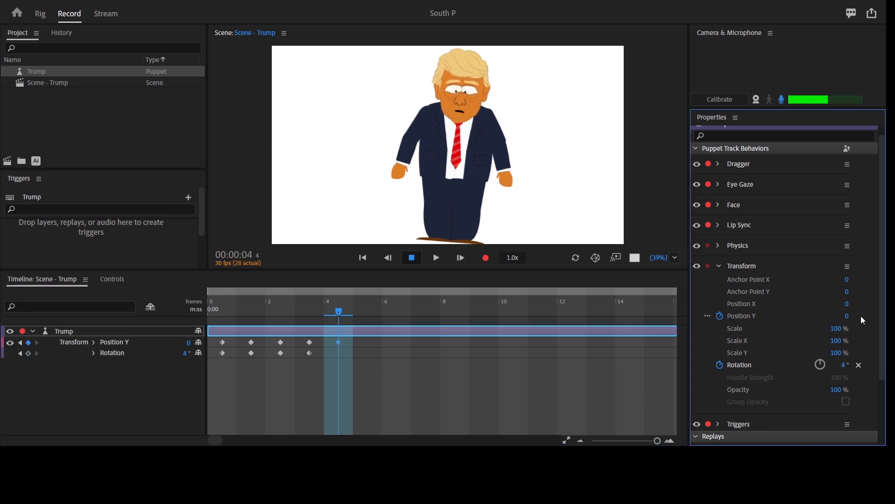
click(859, 365)
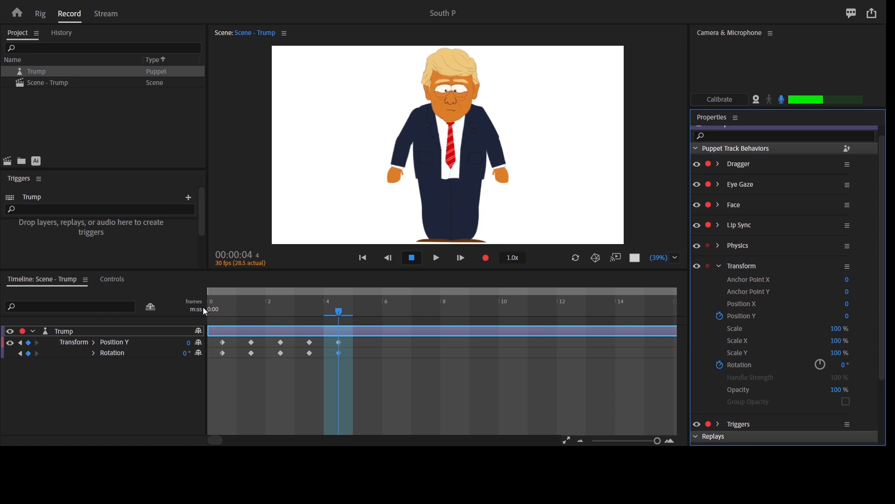
Step: Play back the five-pose walk cycle from frame 0
click(220, 311)
mouse_move(223, 307)
mouse_down()
mouse_move(346, 321)
mouse_move(229, 316)
mouse_up()
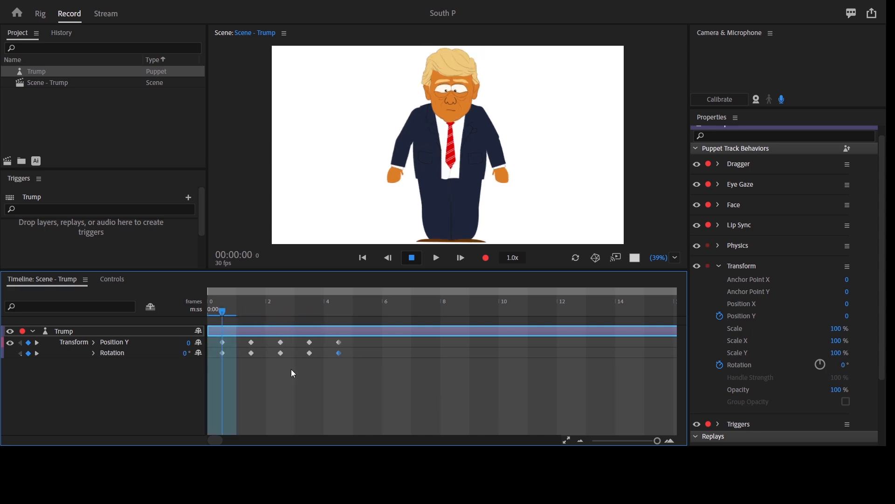
key(space)
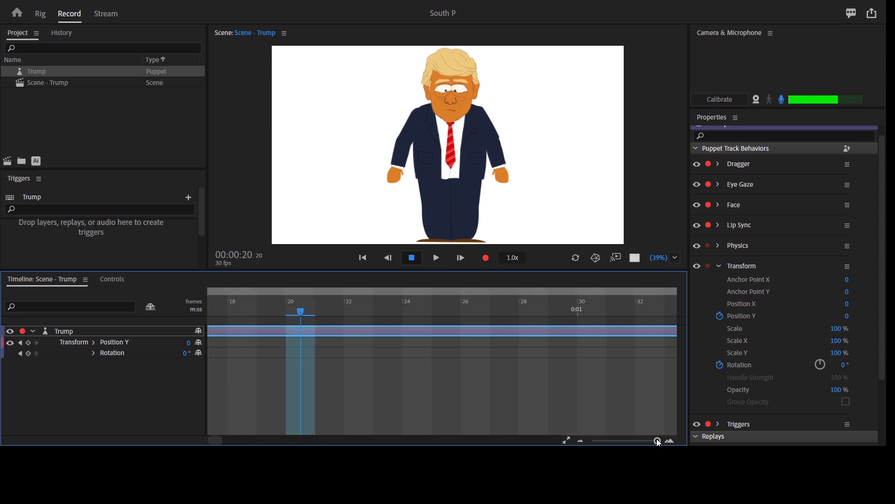
Step: Duplicate all Position Y and Rotation keyframes at frame 4, and paste a copy of the extended sequence at frame 8
mouse_move(658, 442)
mouse_down()
mouse_move(631, 441)
mouse_move(642, 443)
mouse_up()
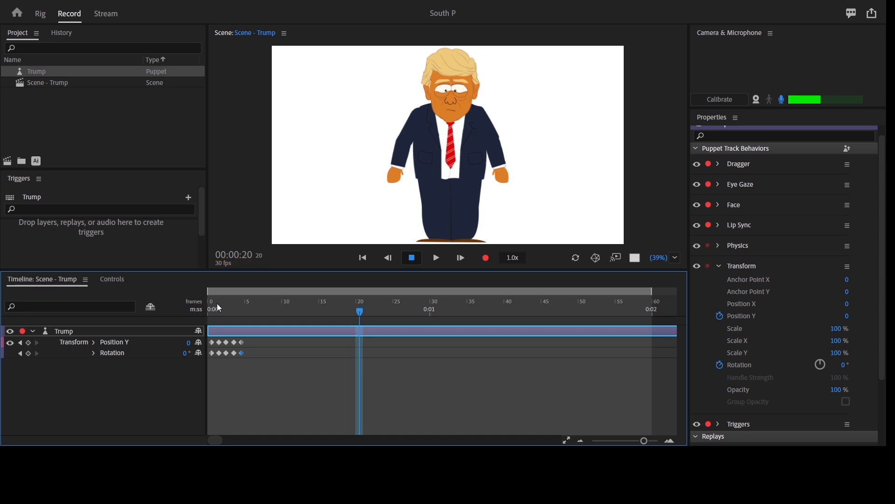
drag(217, 303, 203, 304)
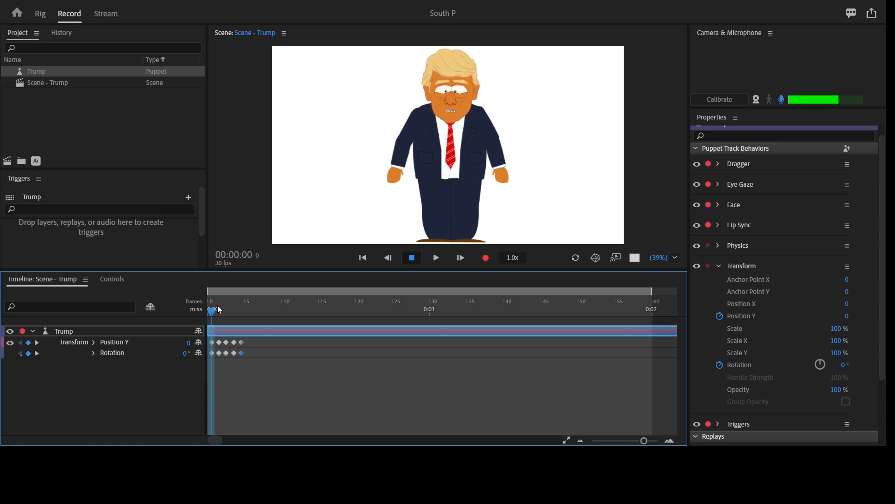
drag(259, 378, 210, 344)
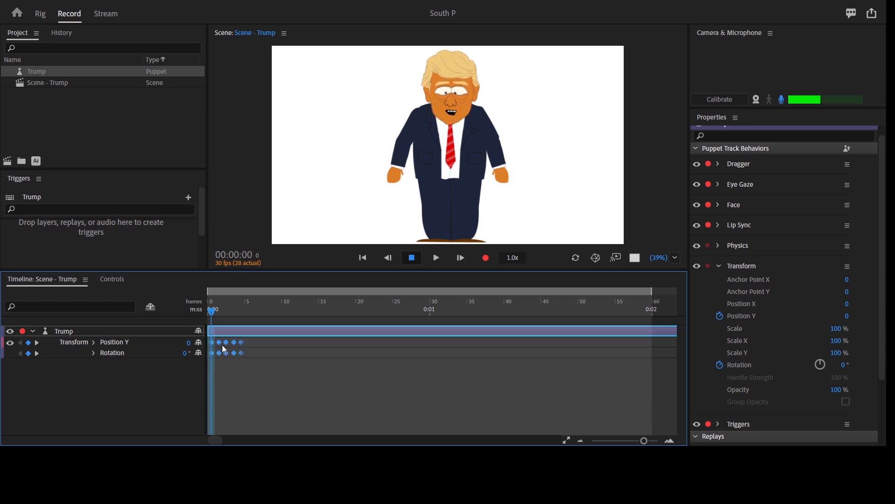
click(242, 310)
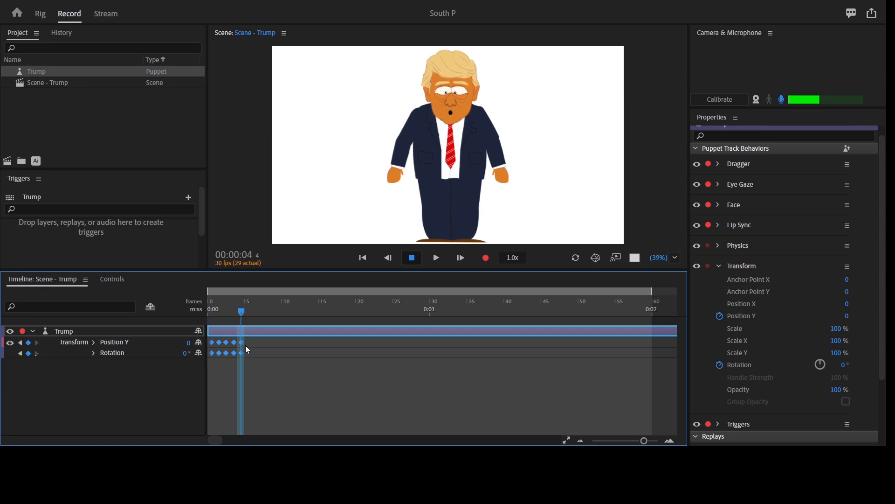
key(ctrl+v)
drag(300, 371, 211, 341)
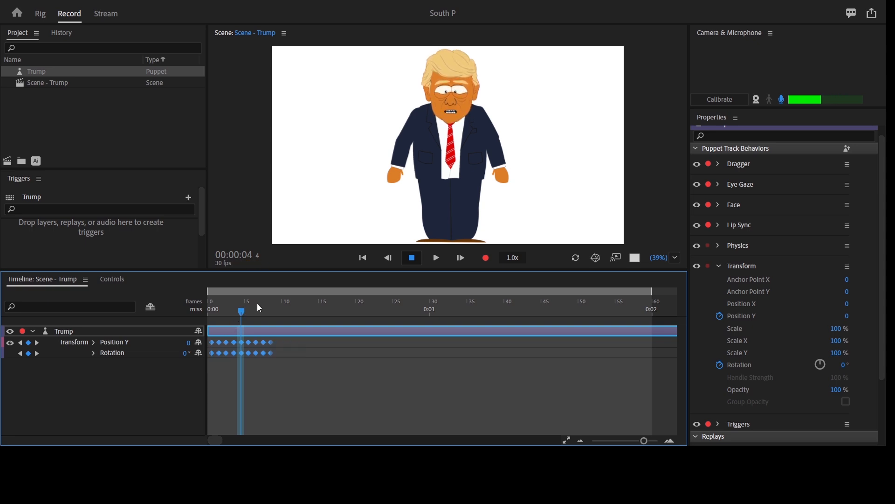
click(272, 310)
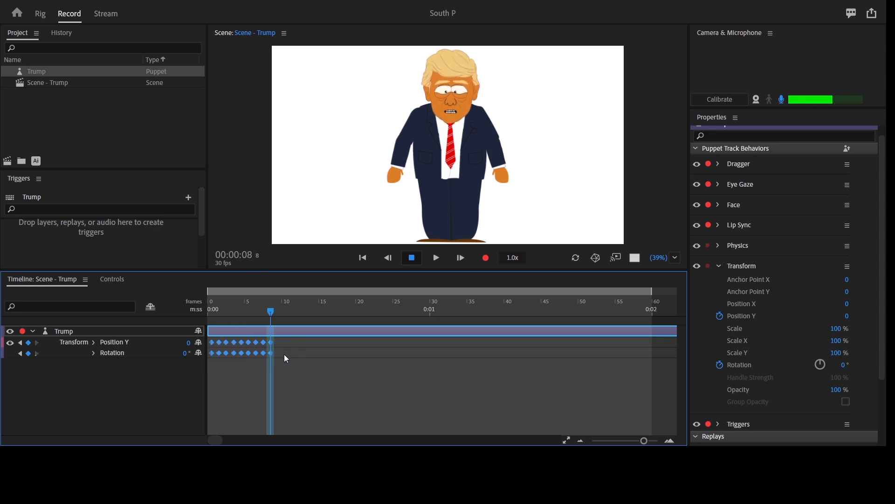
key(ctrl+v)
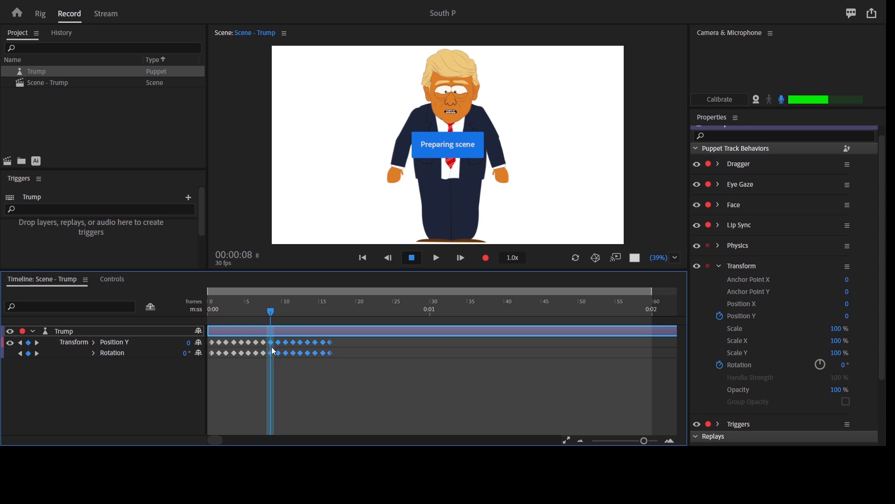
Step: Keep doubling the walk by copying all Position Y and Rotation keyframes to frame 16 and again to frame 32
click(330, 311)
drag(343, 376, 202, 340)
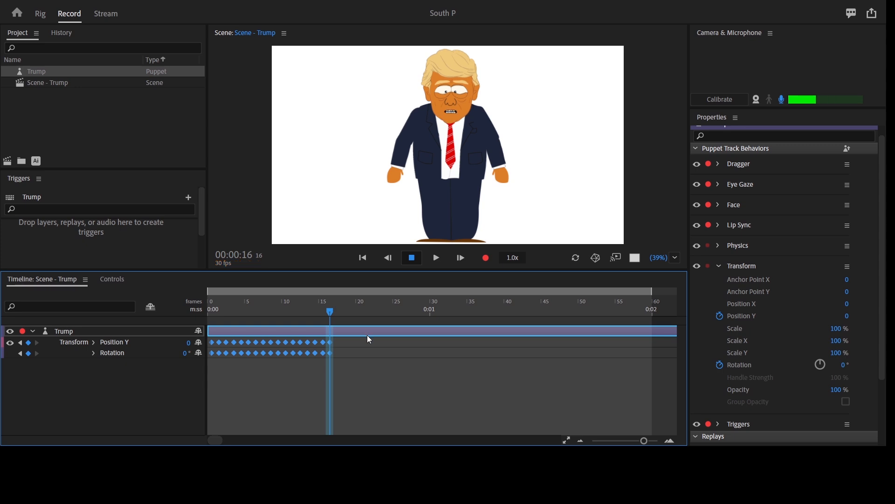
key(ctrl+v)
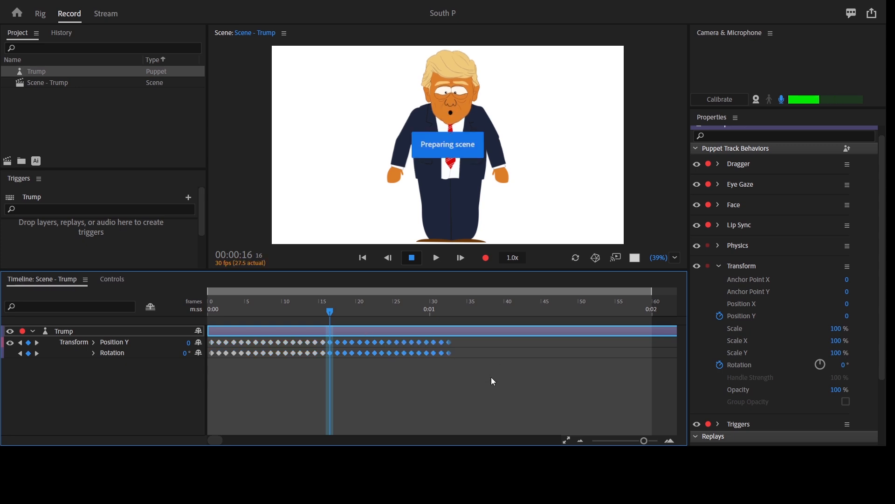
drag(492, 376, 209, 341)
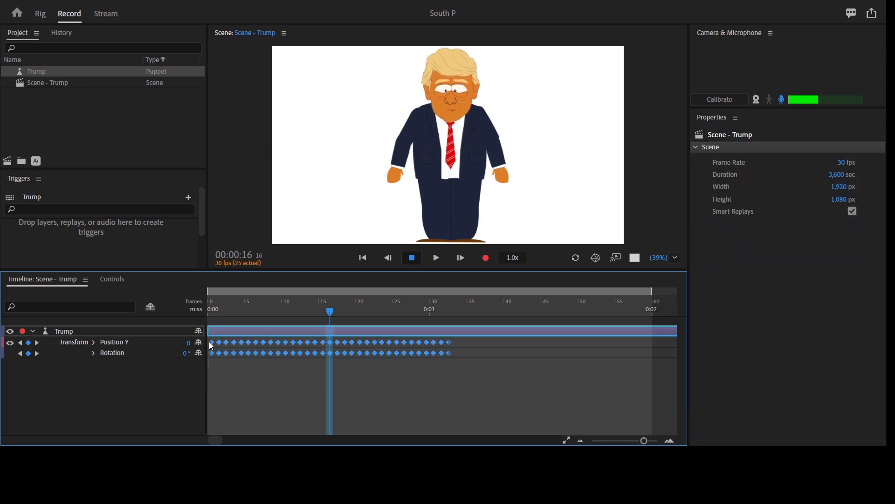
click(449, 309)
key(ctrl+v)
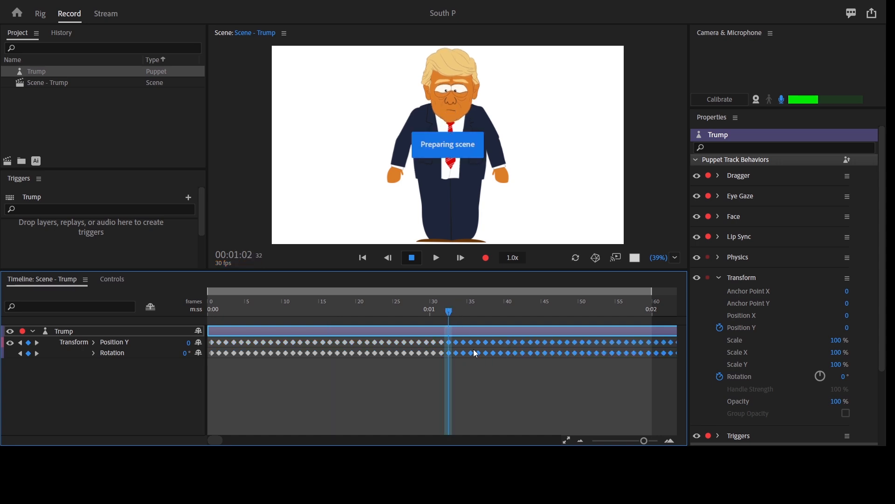
Step: Play back the repeated walk from the start of the timeline
click(213, 306)
key(space)
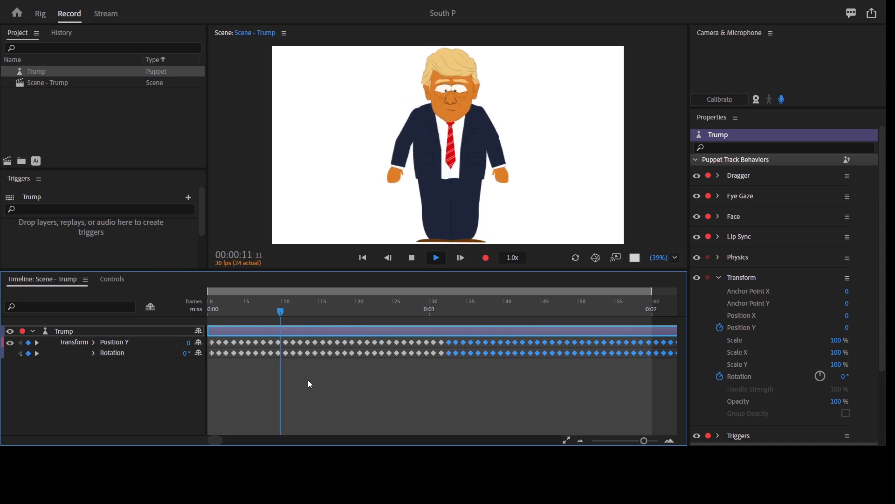
key(space)
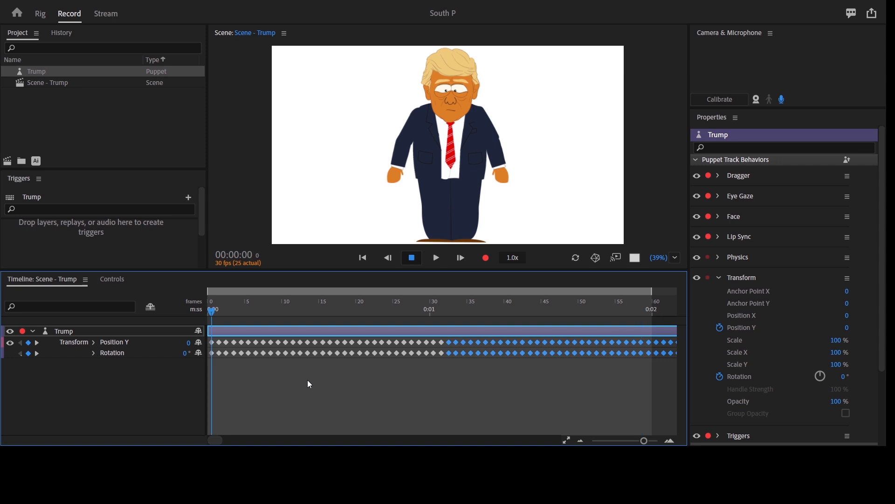
Step: Undo the pasted keyframe copies back to the single walk cycle, keeping the Rotation keyframe on frame 4
key(ctrl+z)
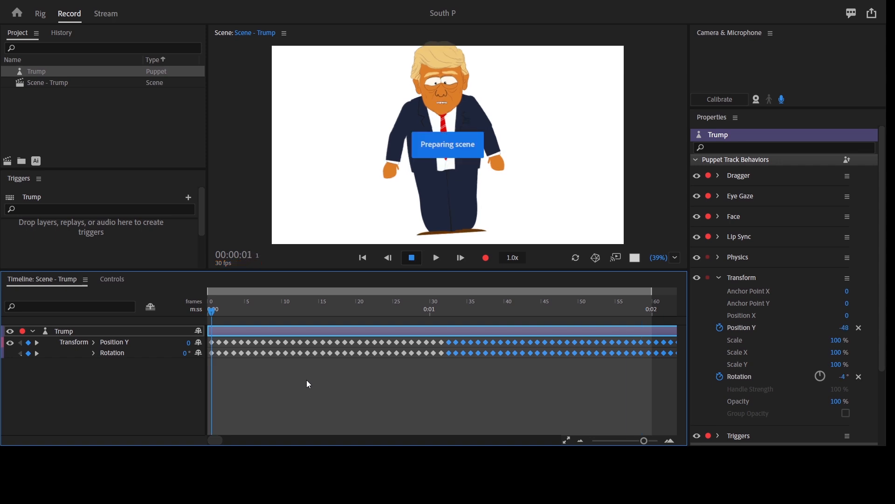
key(ctrl+z)
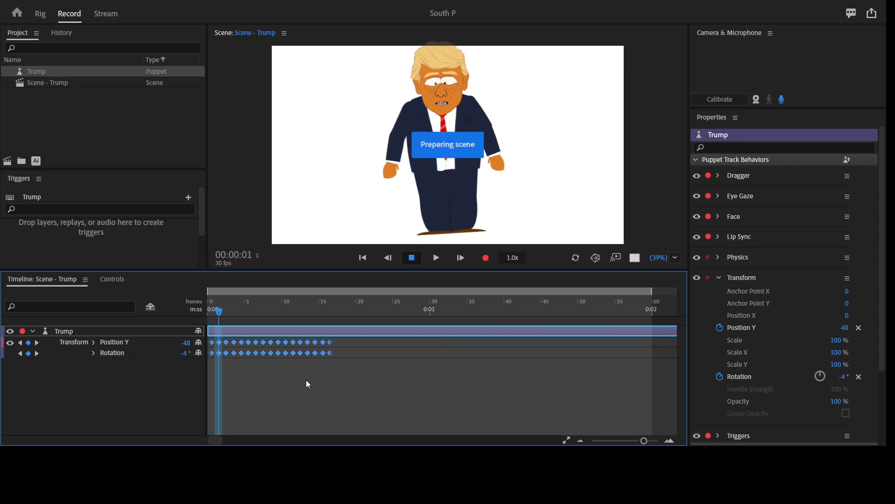
key(ctrl+z)
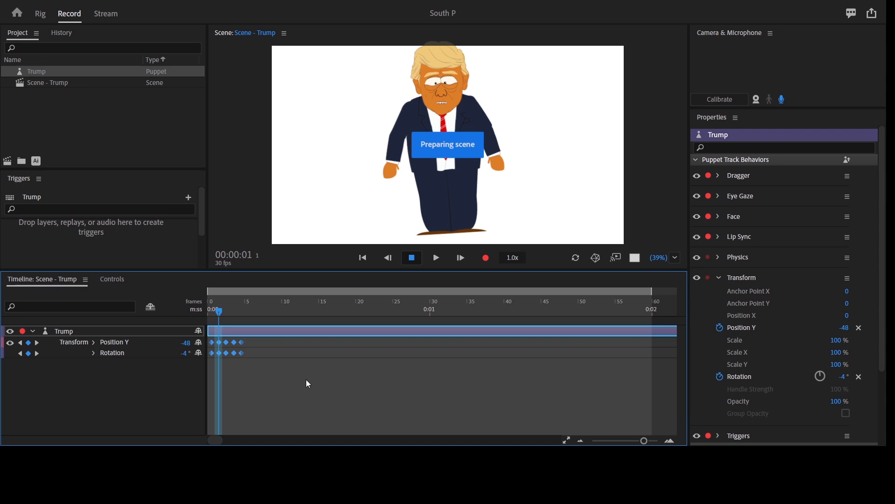
key(ctrl+z)
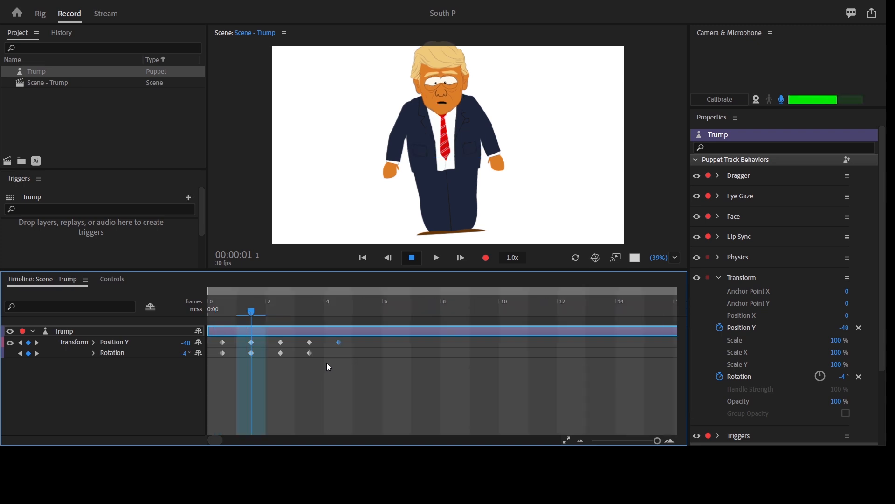
key(ctrl+shift+z)
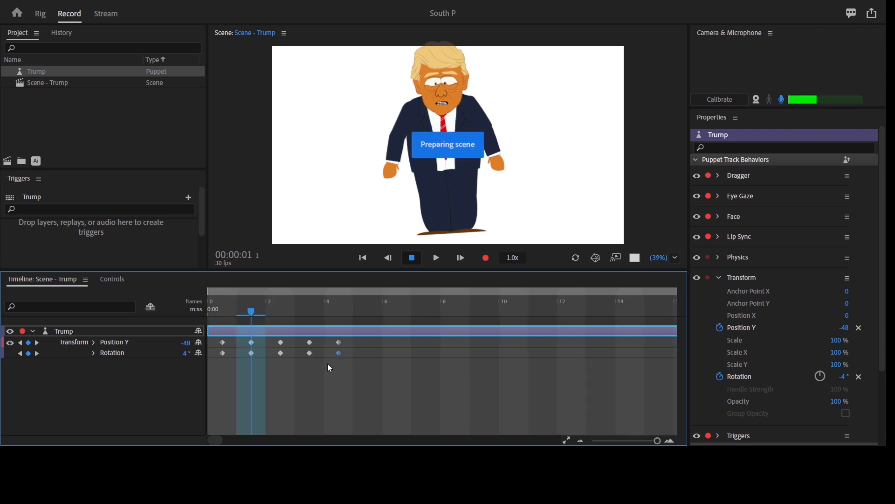
Step: Space the Position Y and Rotation keyframe pairs two frames apart by moving them to frames 2, 4, 6 and 8
drag(256, 314, 361, 316)
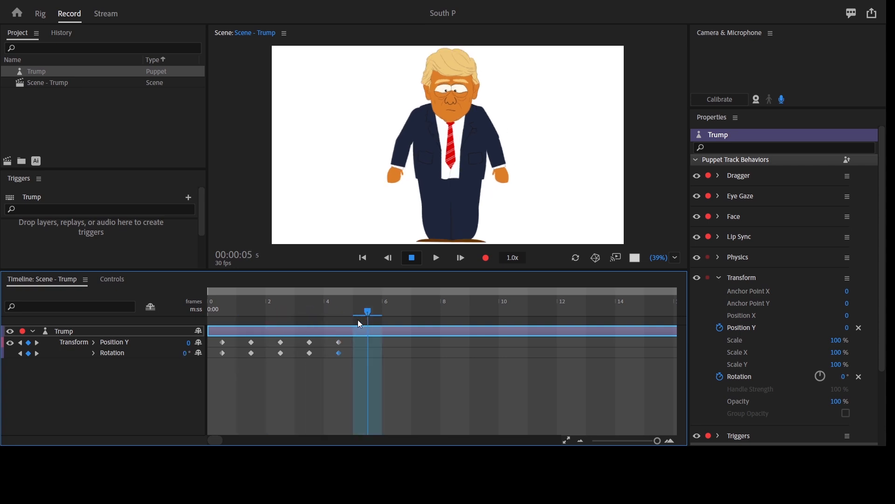
drag(351, 392, 280, 345)
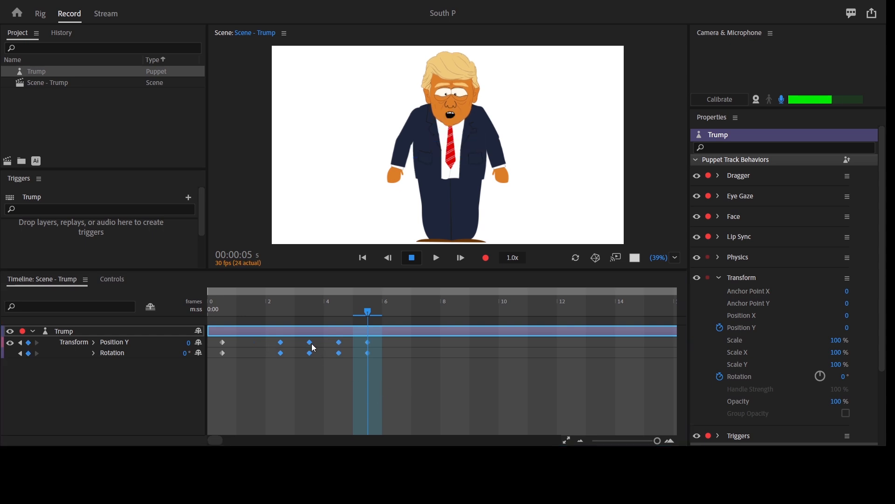
drag(390, 385, 336, 343)
drag(422, 391, 399, 345)
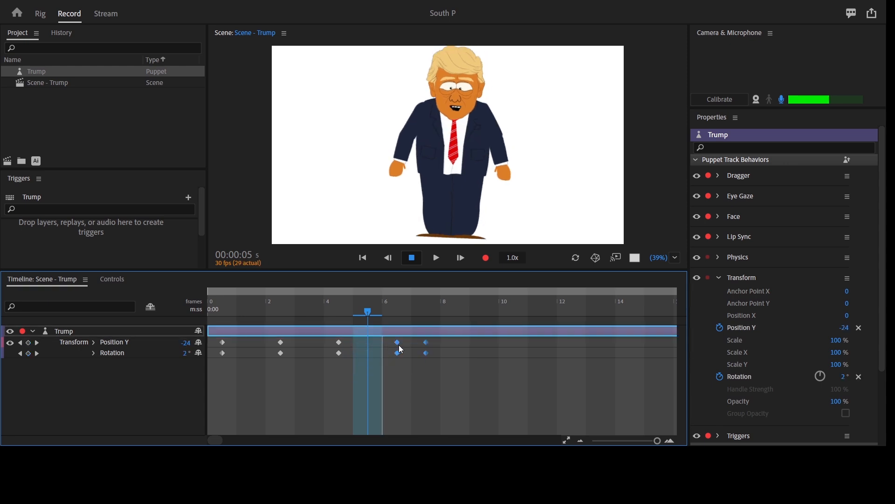
drag(458, 390, 457, 348)
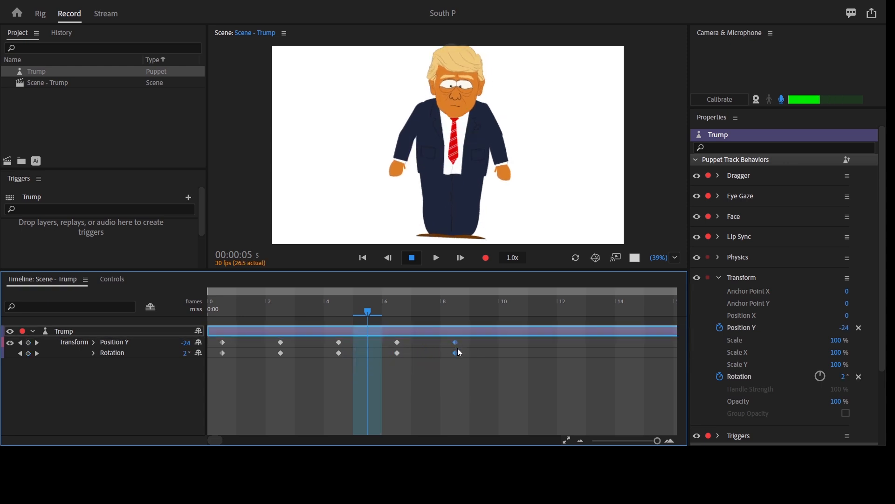
Step: Play back the slower walk cycle with the respaced keyframes from frame 0
click(207, 308)
key(space)
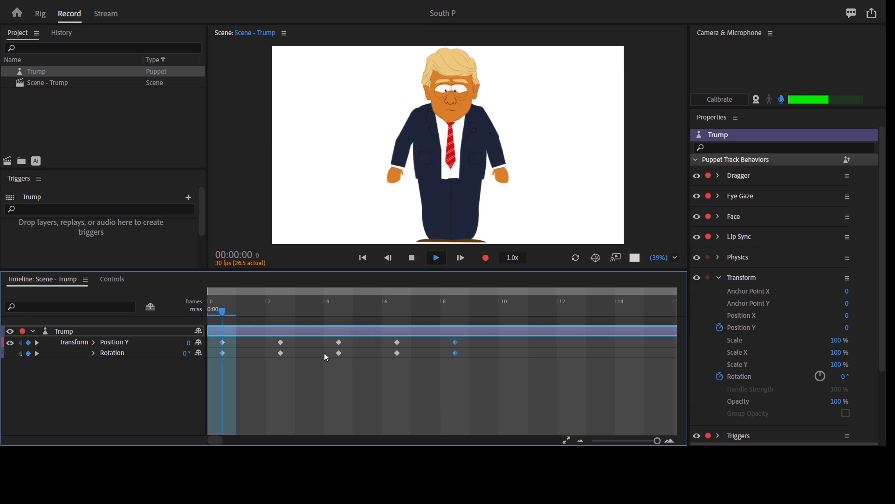
key(space)
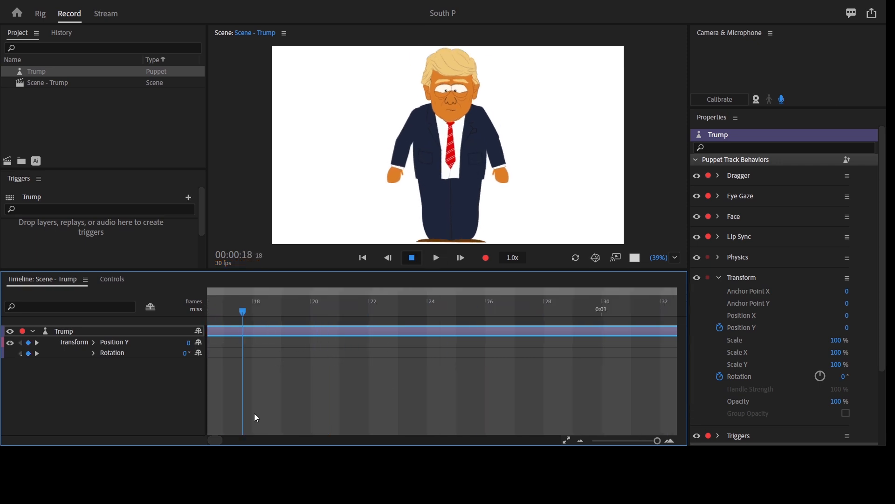
Step: Copy the Position Y and Rotation keyframes of the walk cycle on frames 0 to 8 and paste them at frame 8
drag(214, 441, 199, 440)
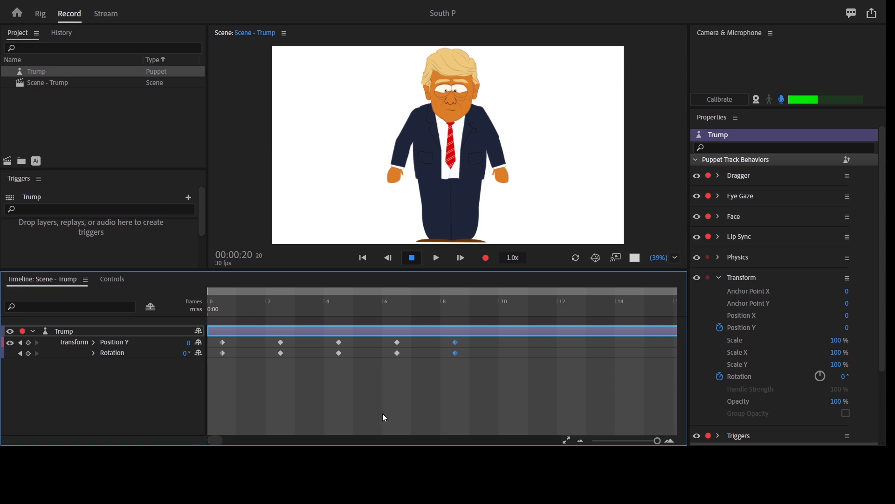
drag(469, 389, 214, 341)
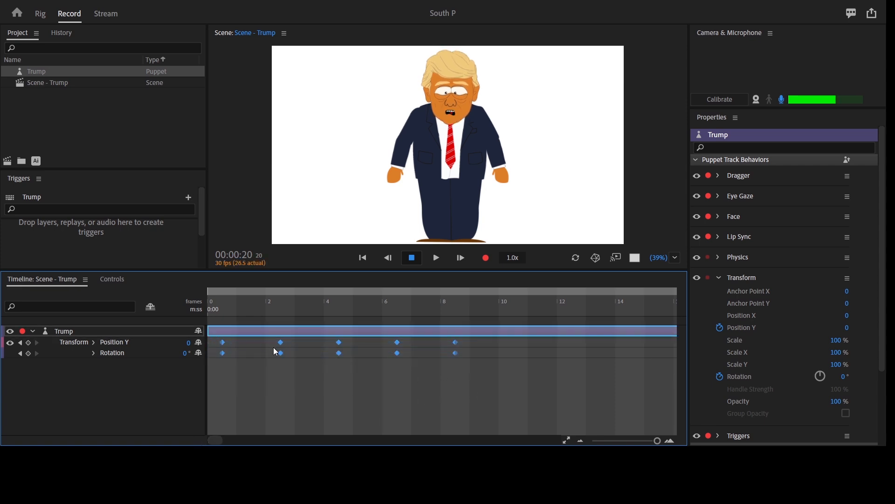
click(458, 301)
key(ctrl+v)
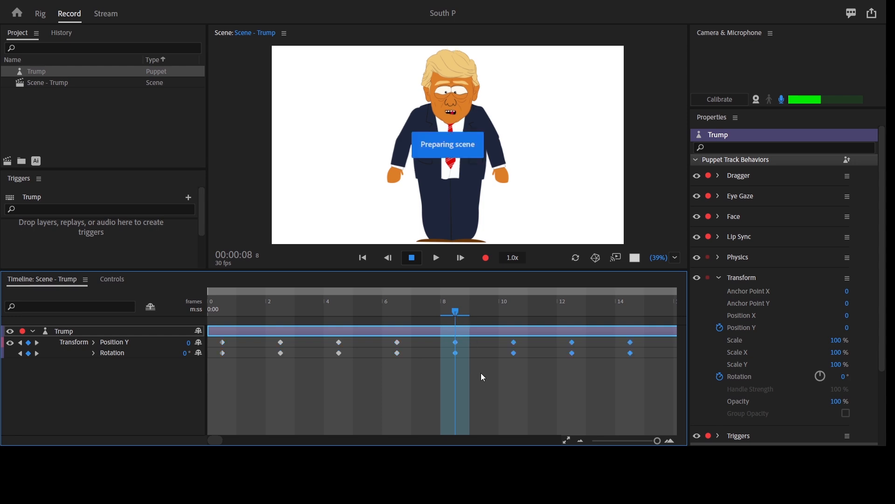
Step: Copy all Position Y and Rotation keyframes from frames 0 to 16 and paste them at frame 16
drag(663, 442, 649, 442)
drag(360, 385, 205, 339)
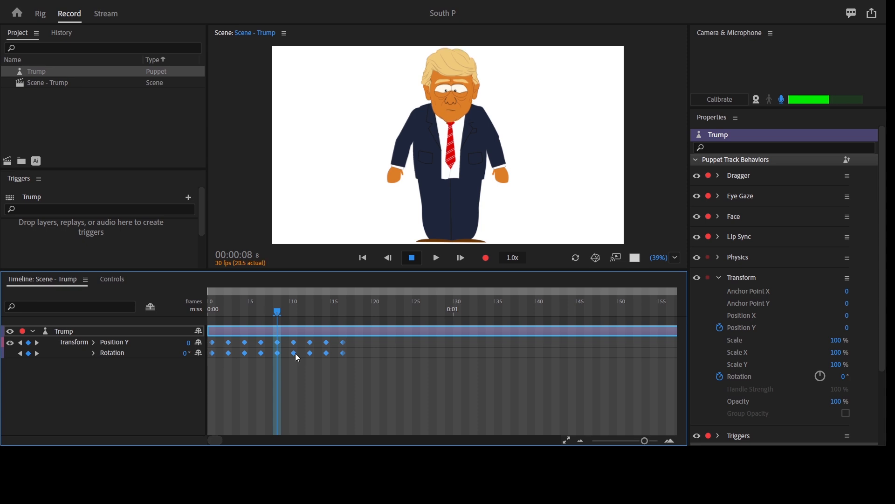
click(342, 309)
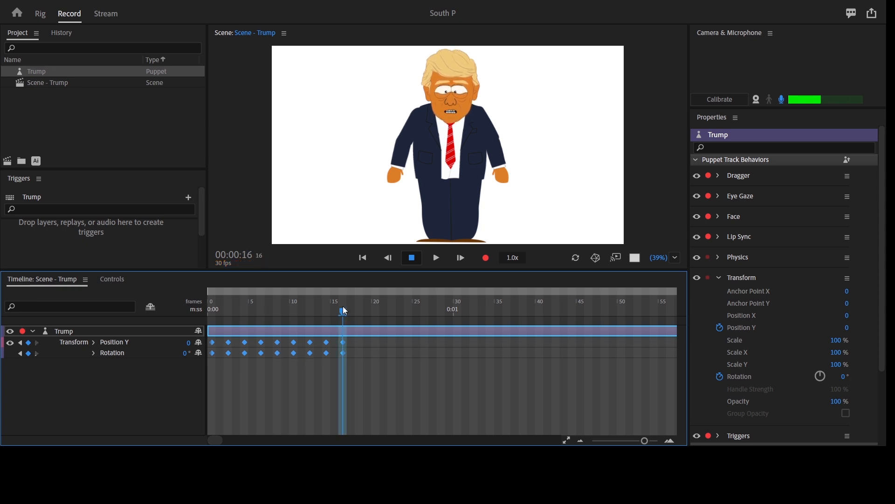
key(ctrl+v)
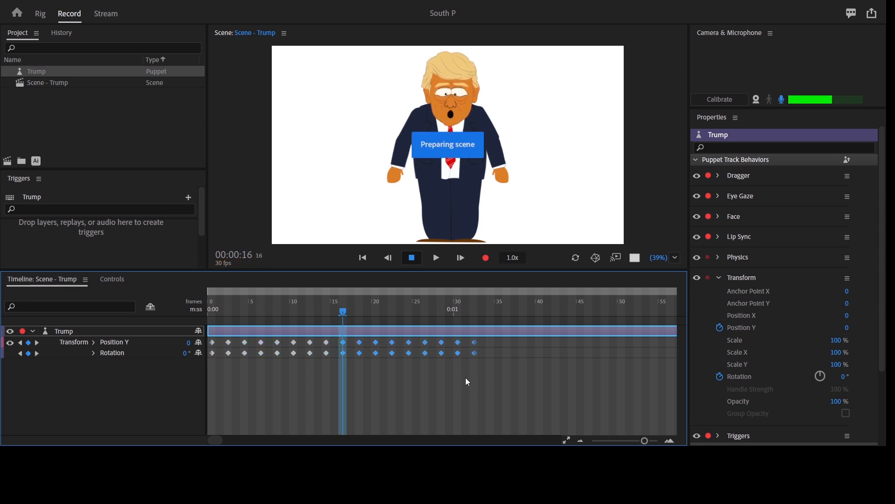
Step: Duplicate the whole run of Position Y and Rotation keyframes from frames 0 to 32 by pasting it at frame 32
drag(497, 386, 211, 343)
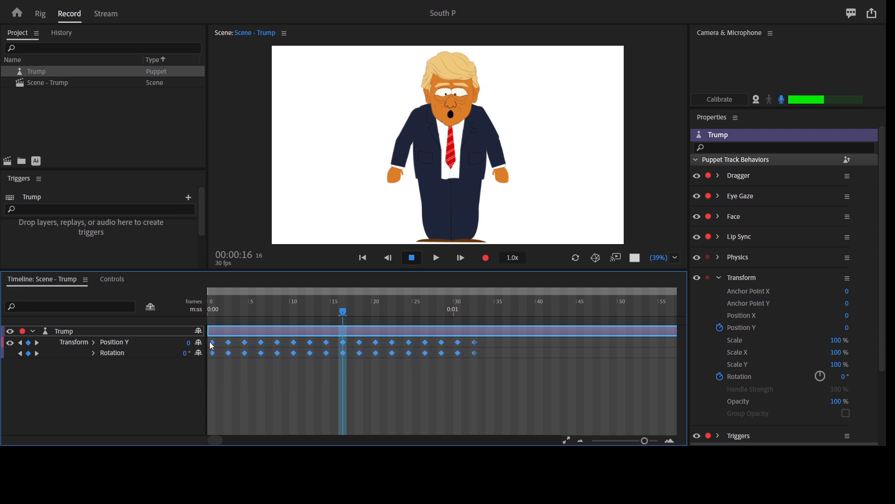
click(475, 304)
key(ctrl+v)
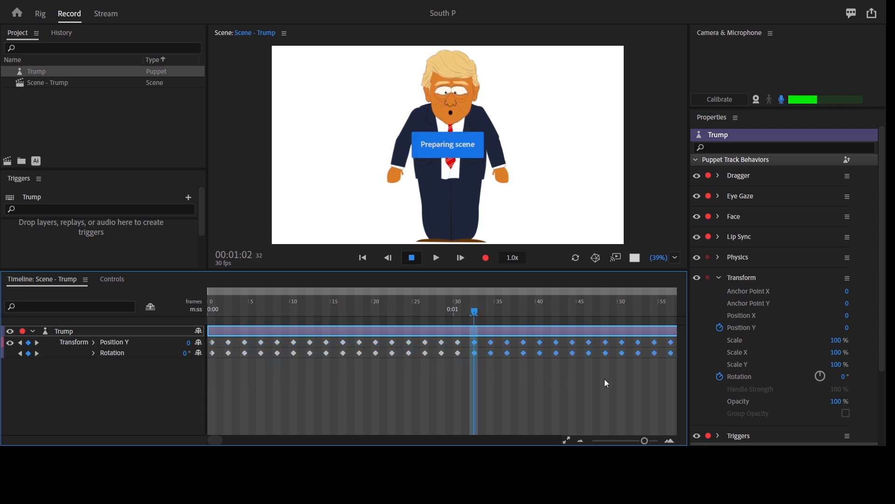
Step: Play back the extended walk animation from near the start of the timeline, and stop it
click(635, 441)
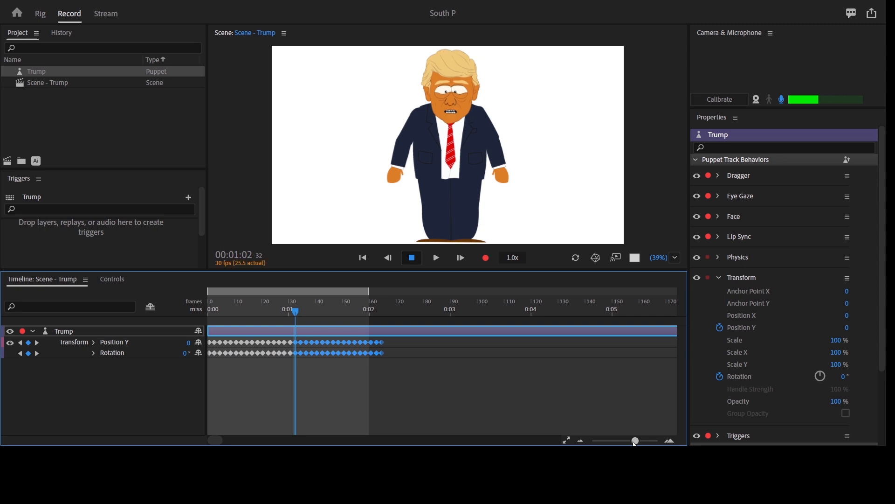
drag(217, 304, 197, 305)
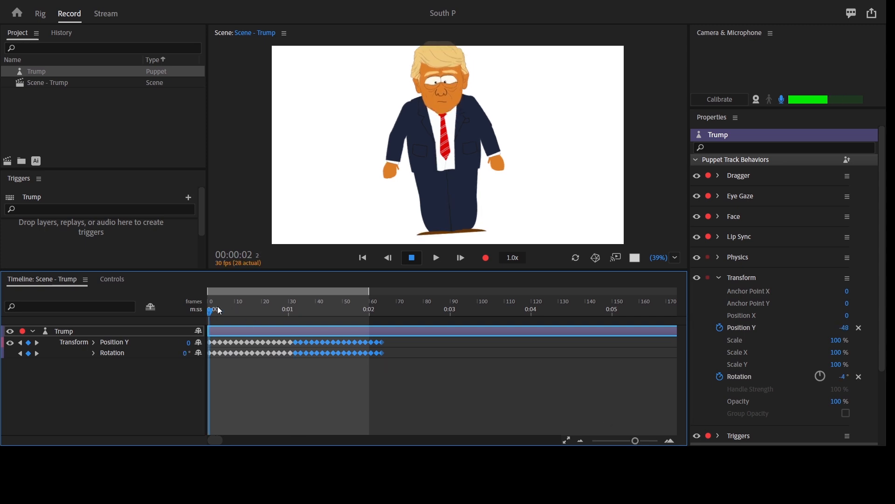
key(space)
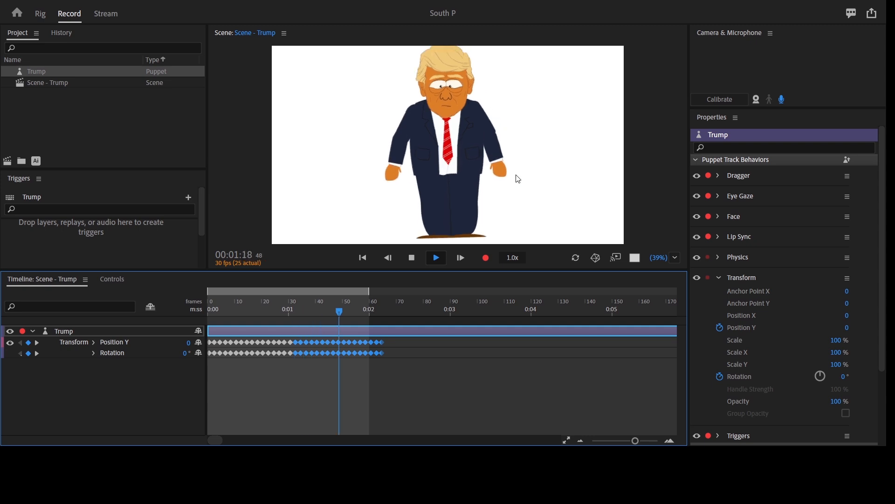
click(412, 257)
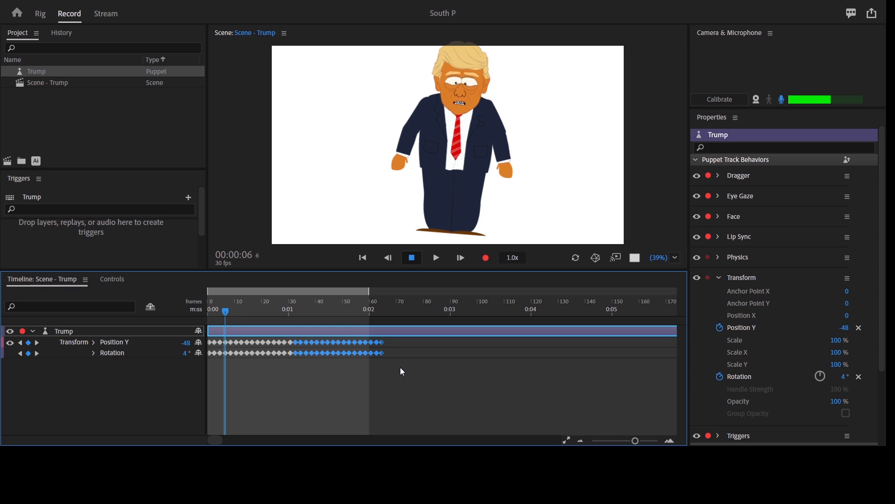
Step: Copy every Position Y and Rotation keyframe up to frame 64 and paste the copies at frame 64
drag(414, 373, 202, 340)
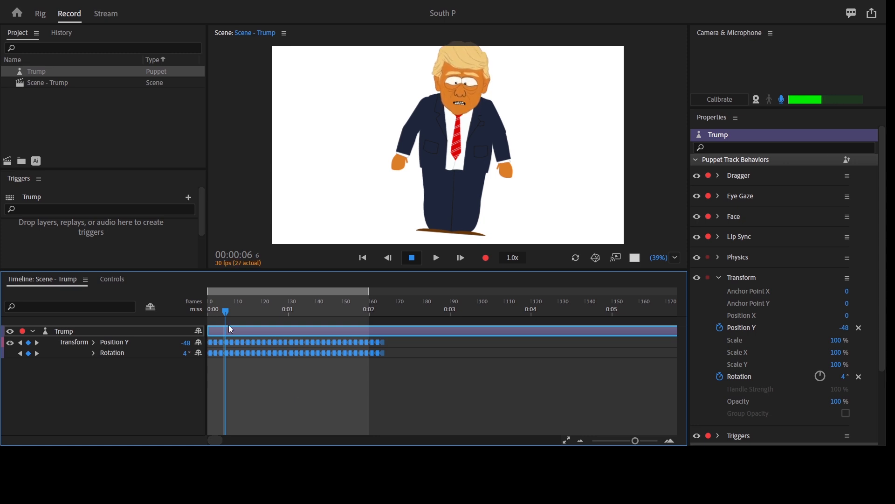
key(space)
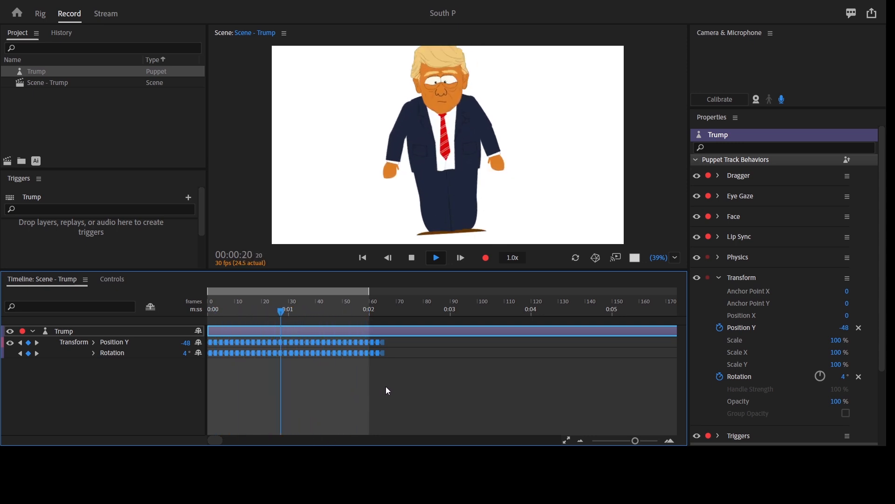
key(space)
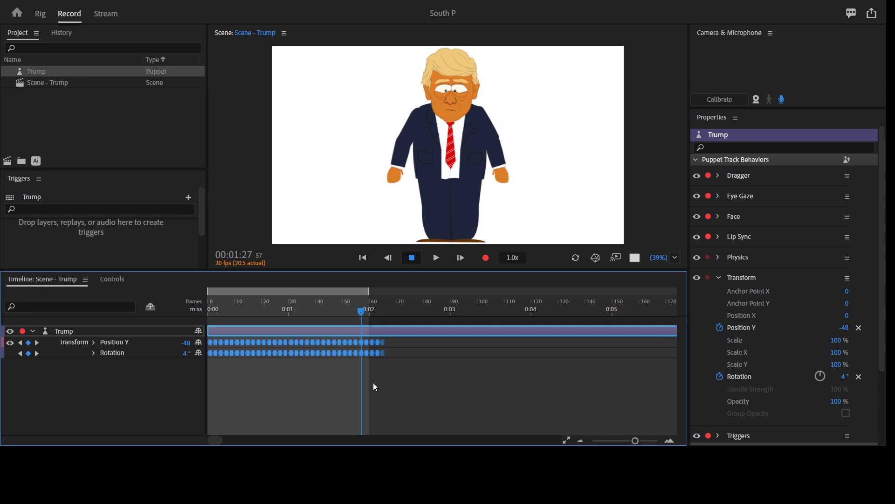
click(381, 300)
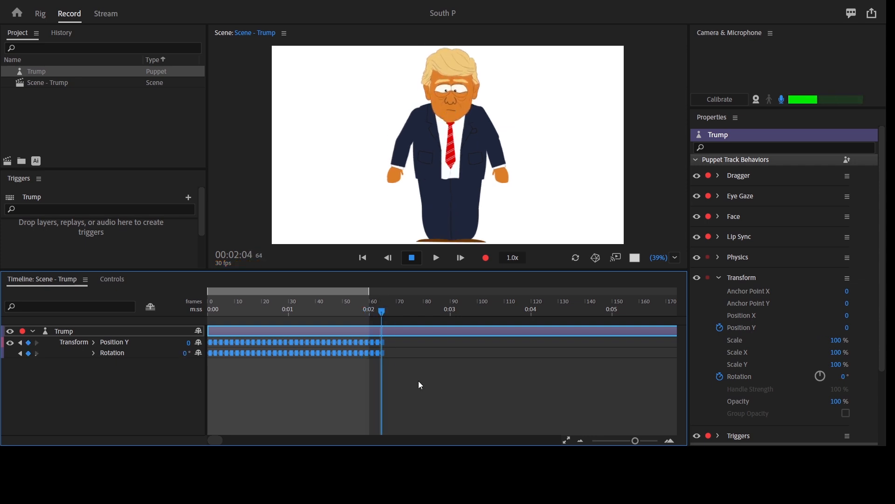
key(ctrl+v)
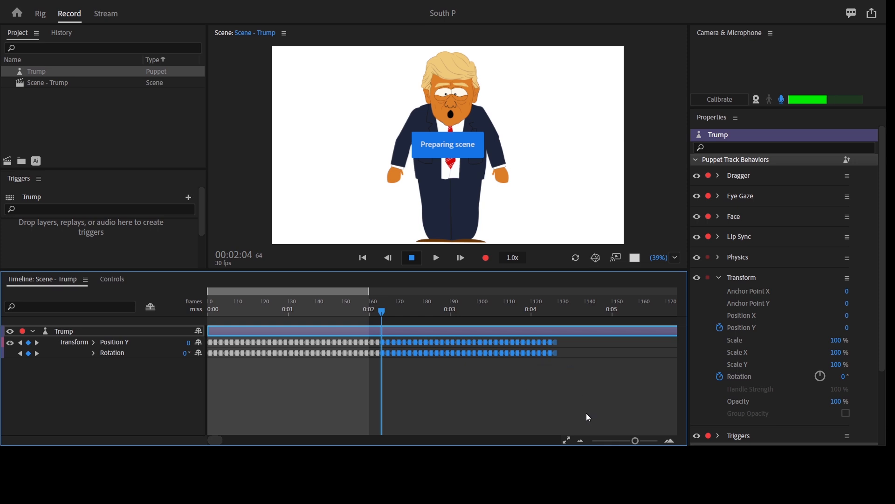
Step: Copy every Position Y and Rotation keyframe up to frame 128 and paste the copies at frame 128
drag(632, 443, 629, 443)
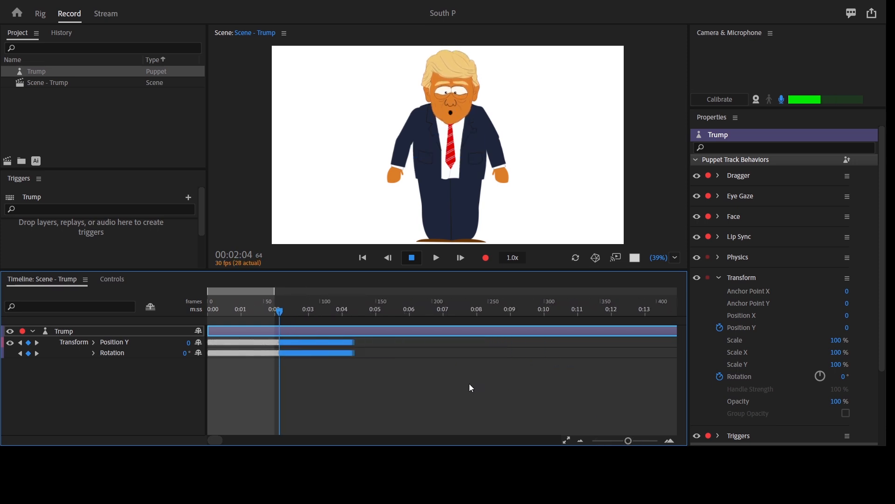
drag(386, 404, 203, 348)
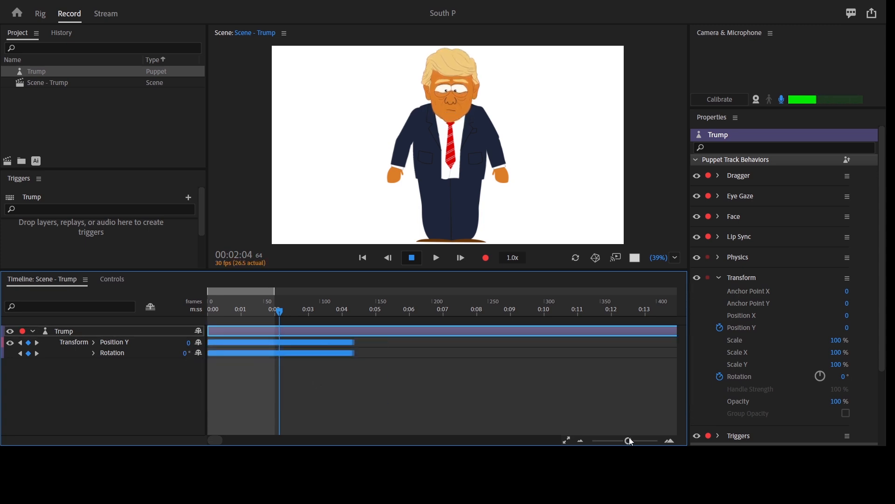
drag(637, 439, 635, 442)
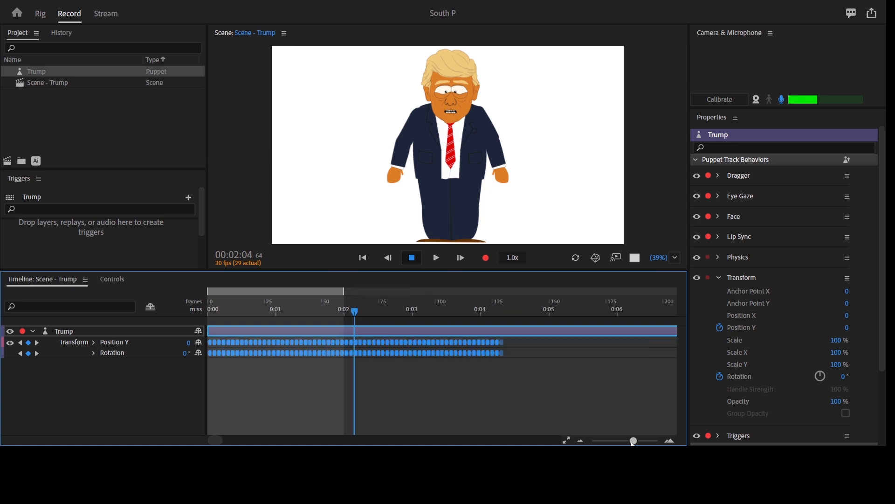
drag(471, 309, 469, 306)
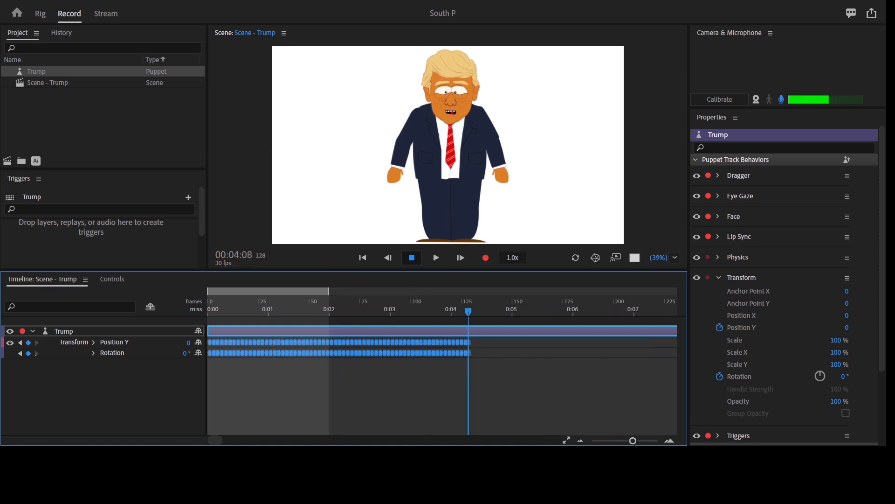
mouse_move(629, 442)
mouse_down()
mouse_move(619, 442)
mouse_move(651, 440)
mouse_move(629, 441)
mouse_up()
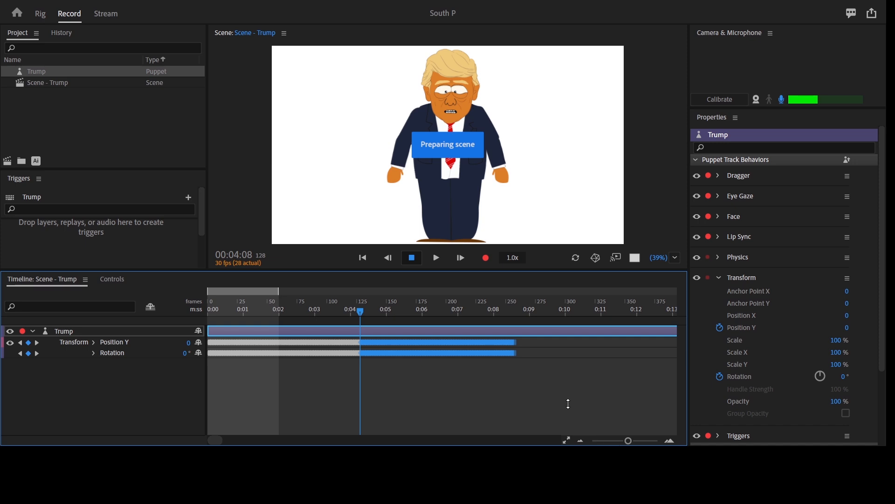
Step: Copy every Position Y and Rotation keyframe up to frame 256 and paste the copies at frame 256
drag(568, 404, 165, 342)
click(513, 304)
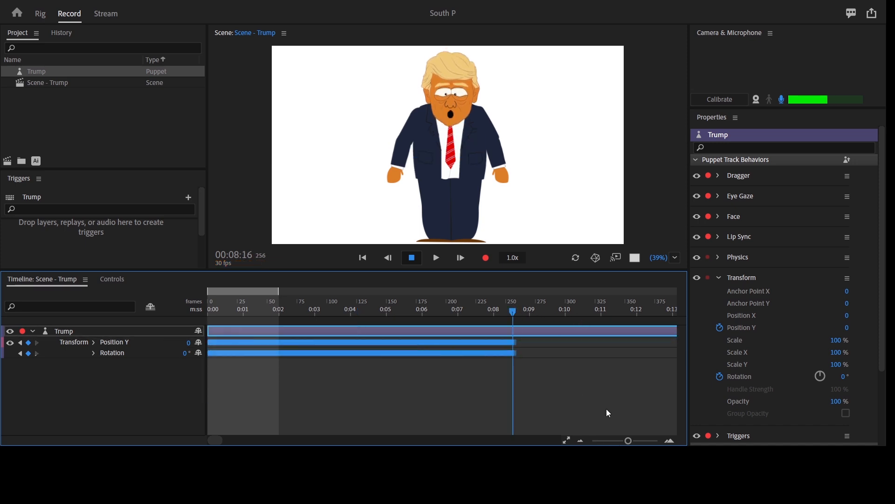
click(639, 442)
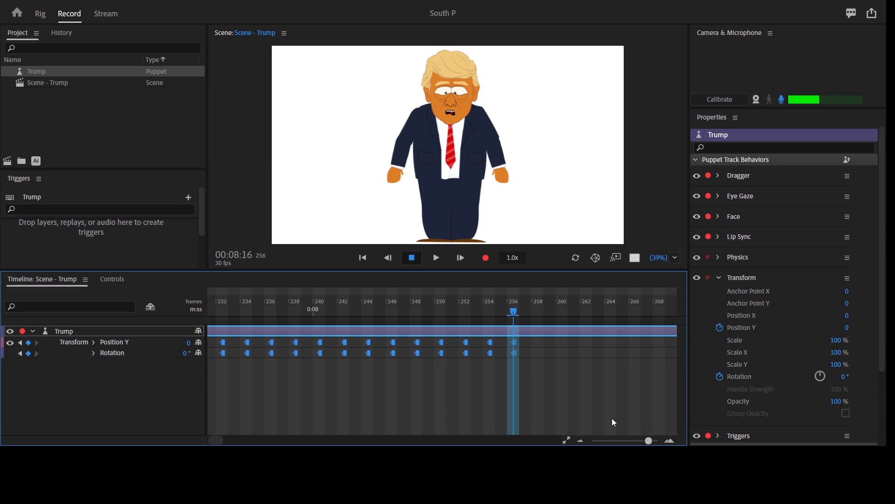
click(566, 440)
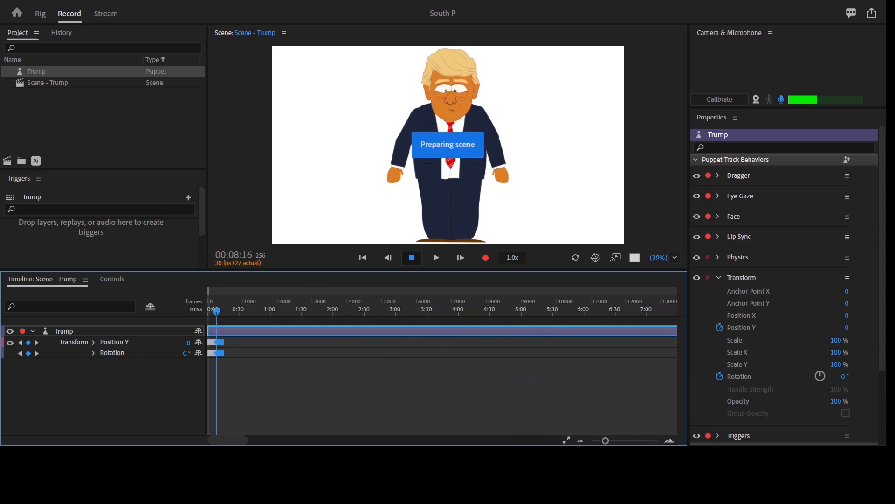
click(632, 440)
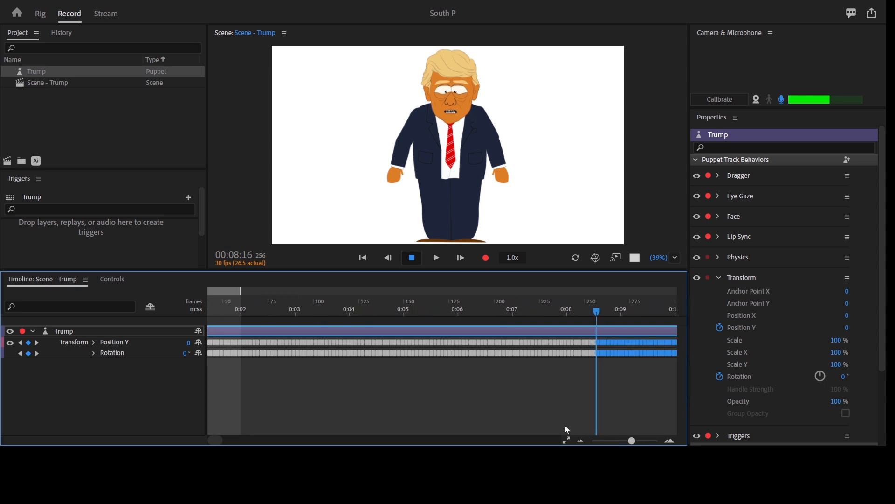
Step: Copy all Position Y and Rotation keyframes up to frame 384 and paste them at frame 384
click(623, 440)
drag(504, 414, 160, 343)
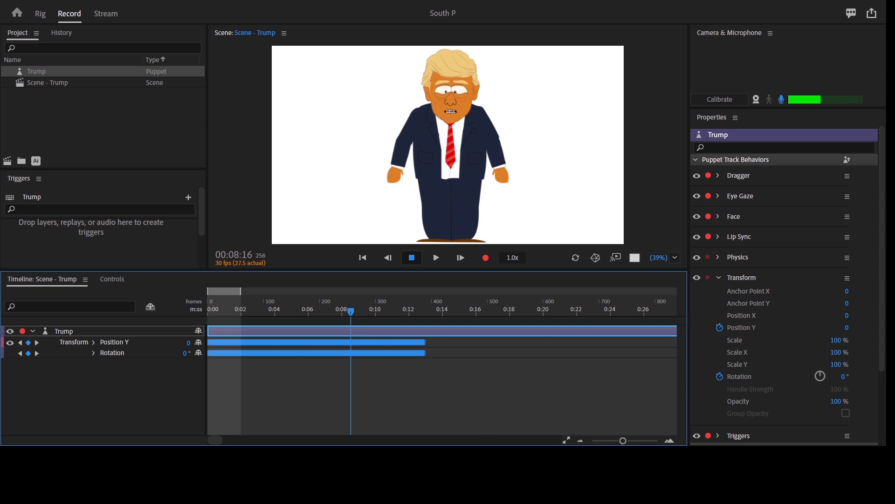
click(630, 440)
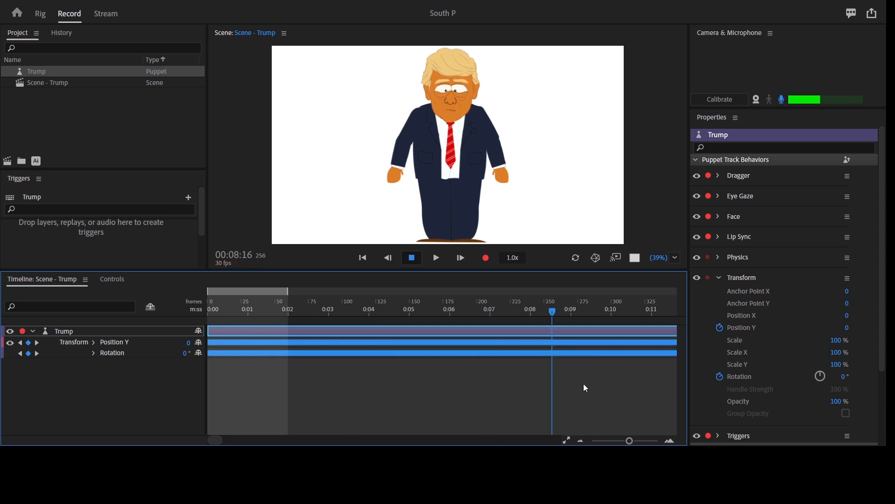
drag(629, 439, 623, 439)
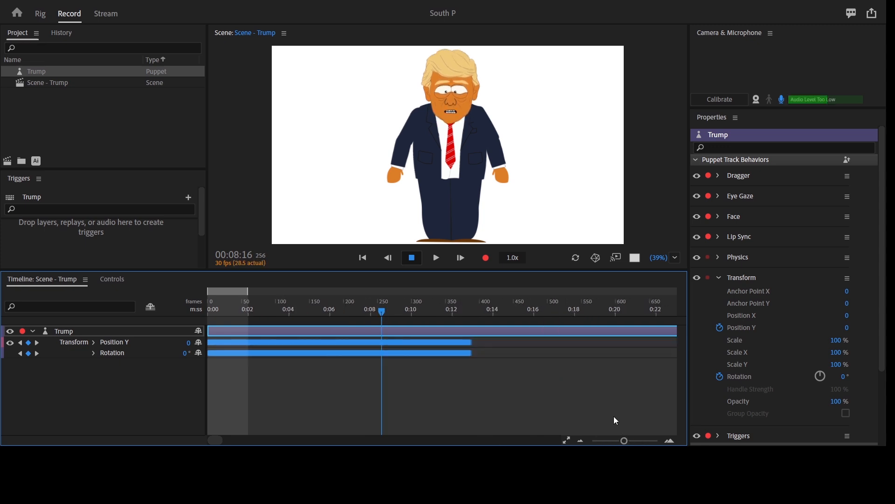
click(471, 301)
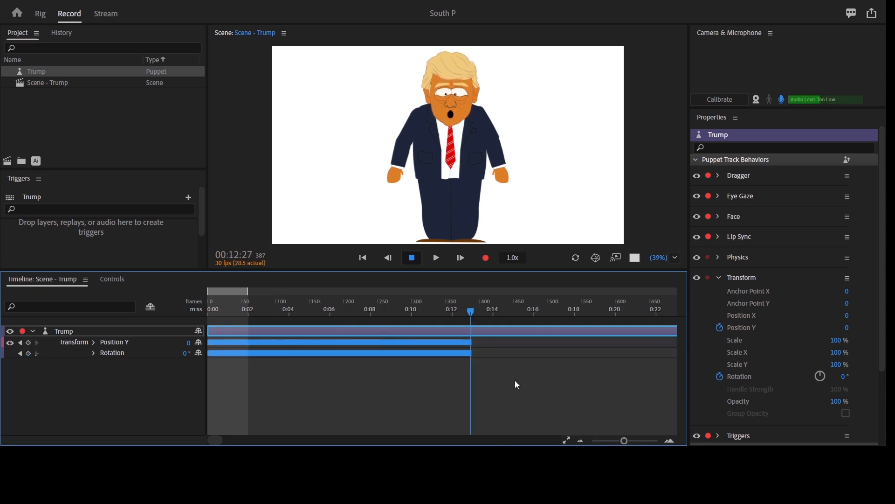
click(631, 441)
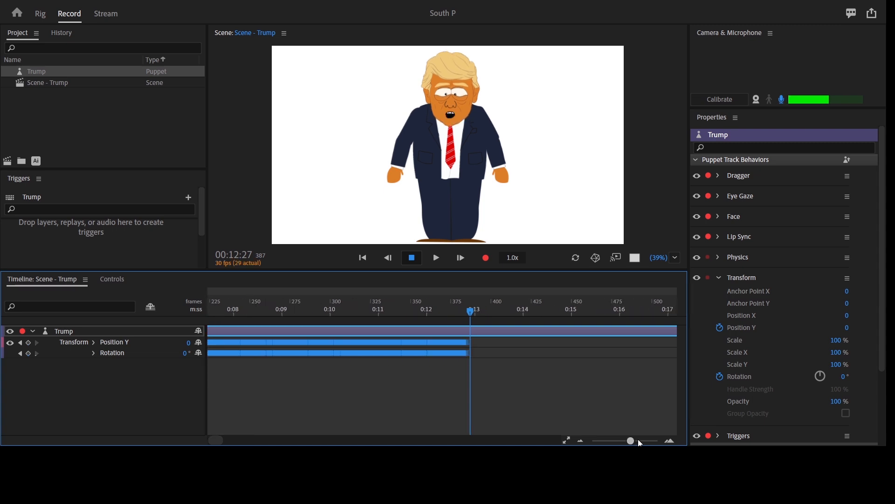
drag(640, 442, 645, 441)
click(444, 305)
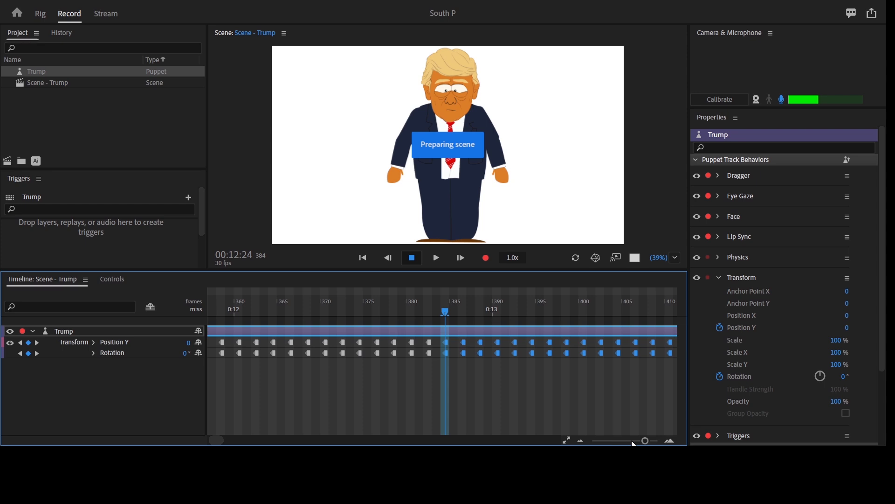
Step: Copy all Position Y and Rotation keyframes up to frame 768 and paste the copies at frame 768
drag(634, 442, 610, 445)
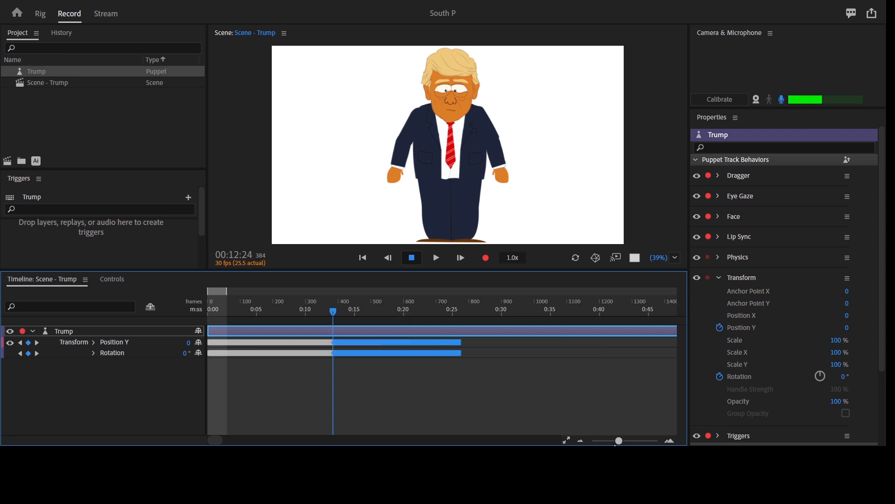
drag(459, 381, 215, 346)
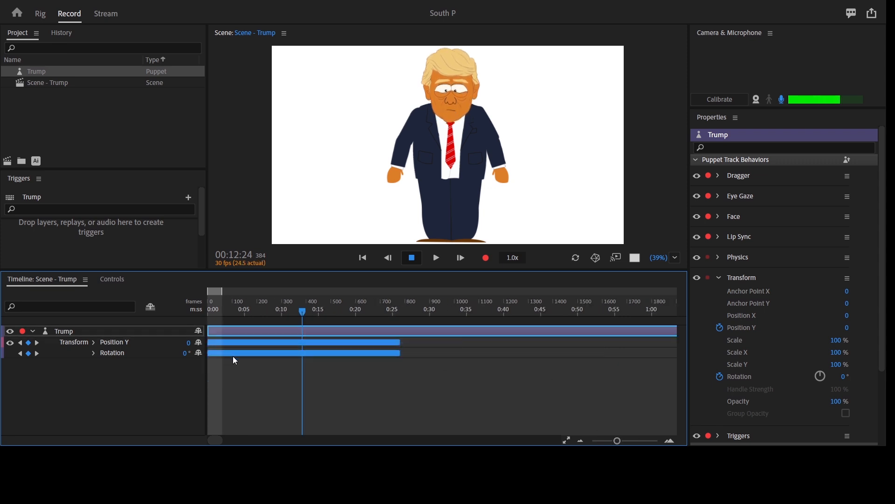
click(403, 307)
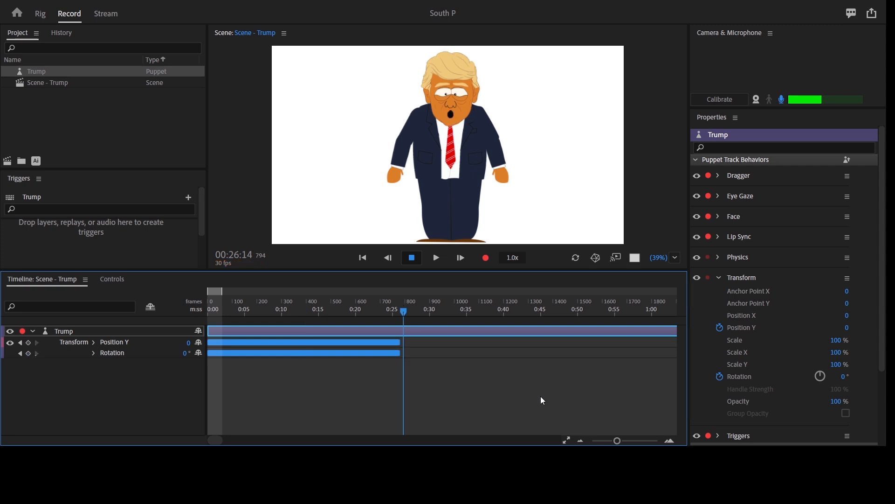
click(637, 442)
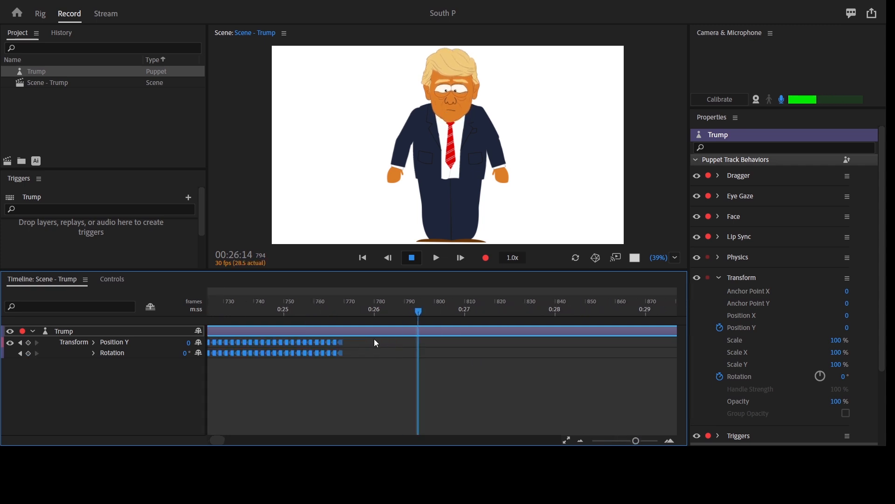
drag(336, 307, 339, 307)
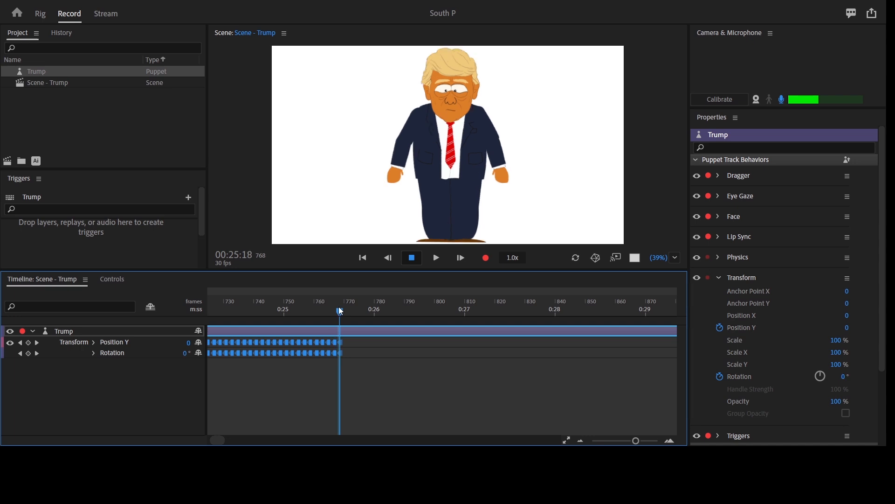
click(644, 441)
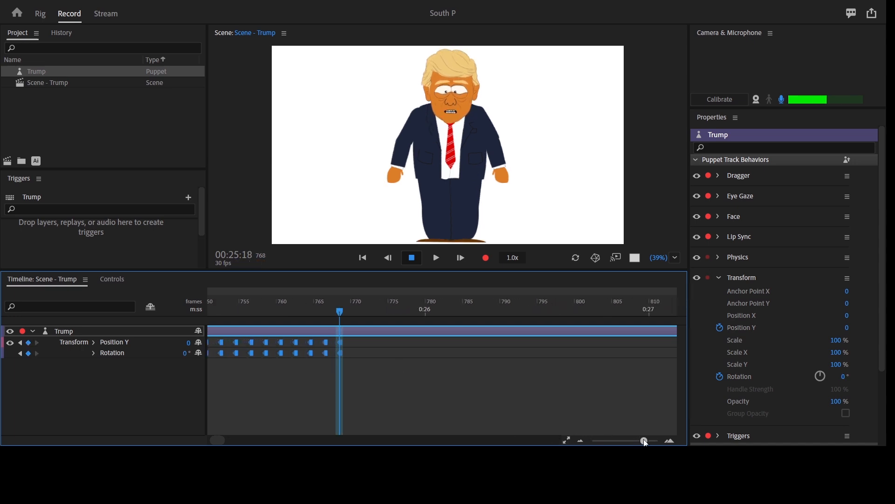
drag(643, 442, 633, 441)
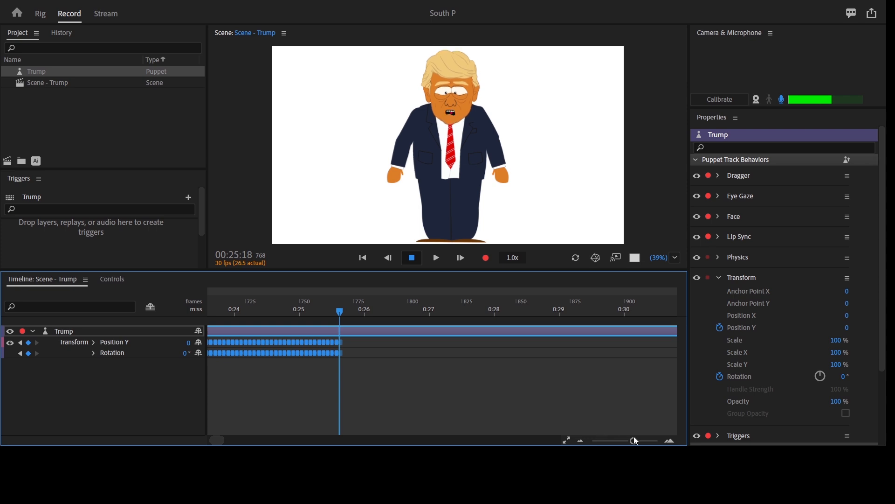
key(ctrl+v)
drag(635, 441, 617, 442)
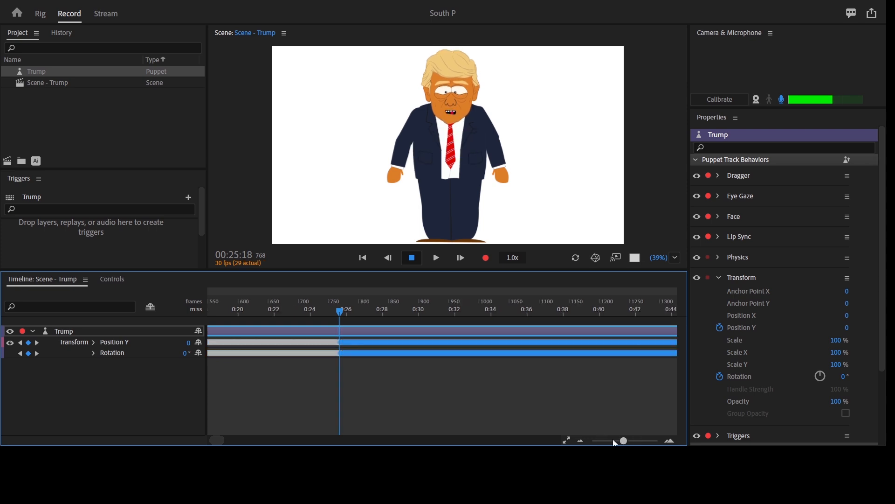
Step: Select every Position Y and Rotation keyframe on the timeline and create a replay with its own trigger from them
click(614, 441)
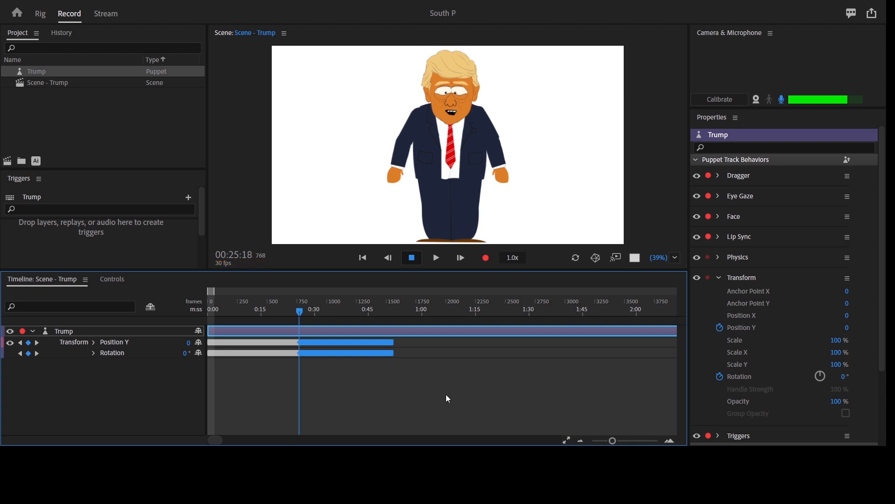
click(198, 370)
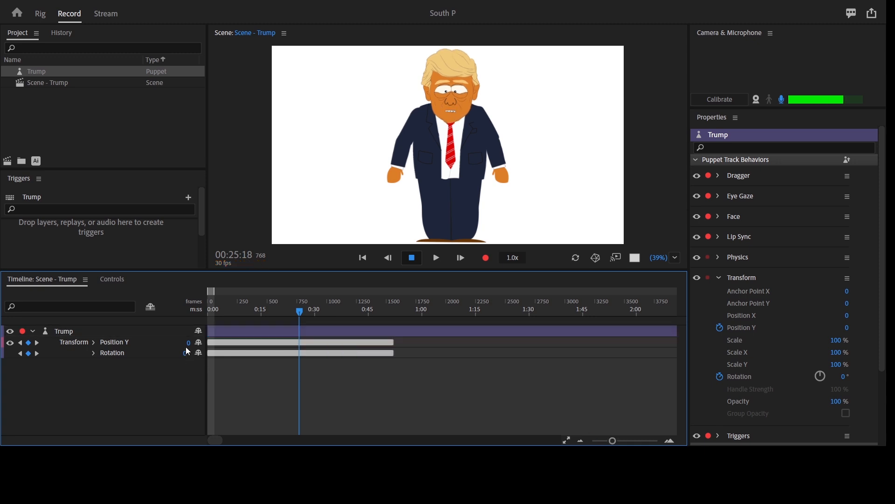
click(186, 350)
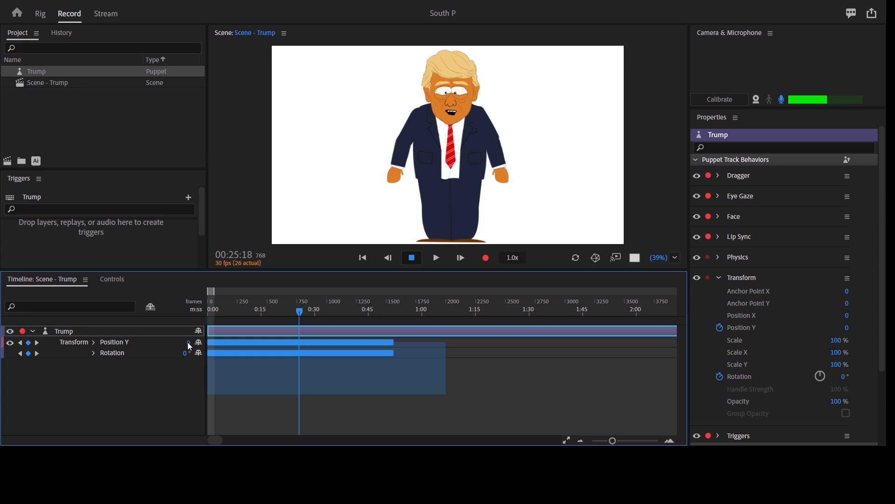
drag(211, 348, 215, 348)
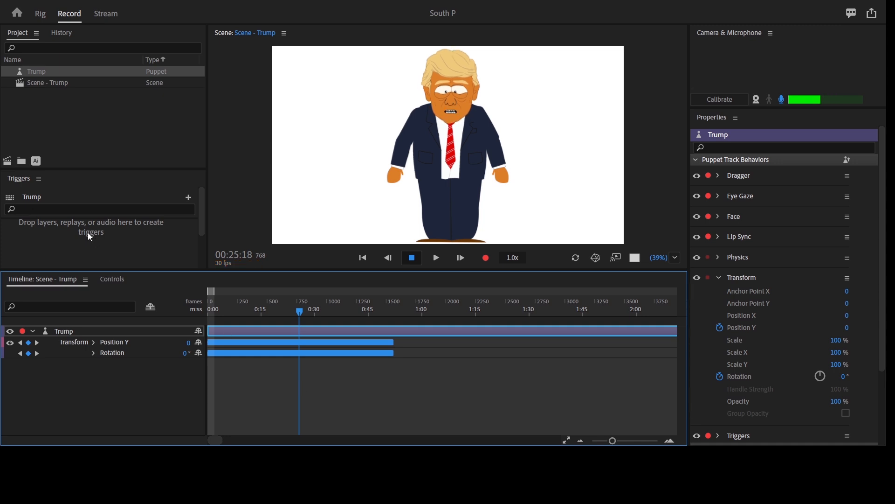
drag(88, 232, 91, 233)
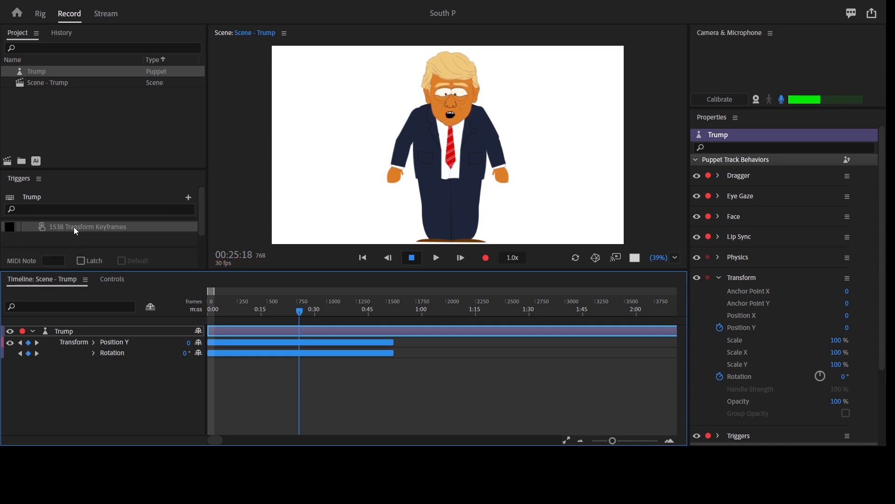
click(83, 228)
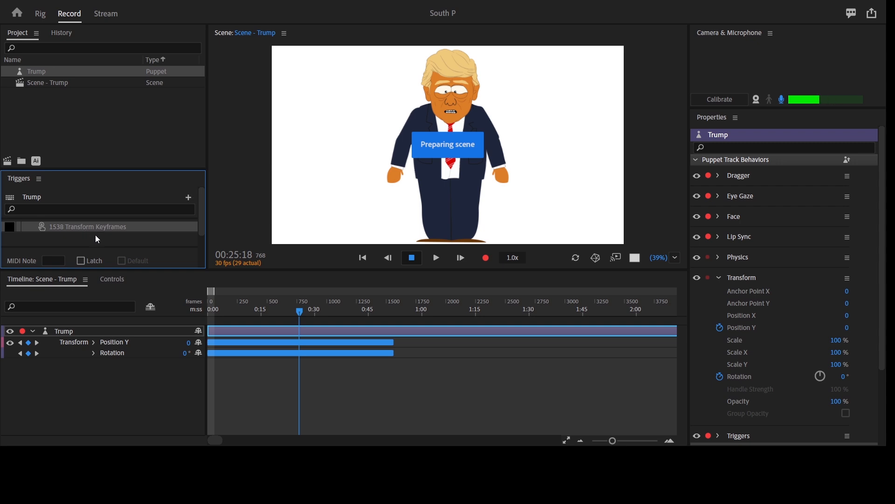
Step: Rename the new keyframe trigger Walk and turn off its Latch option
double_click(94, 233)
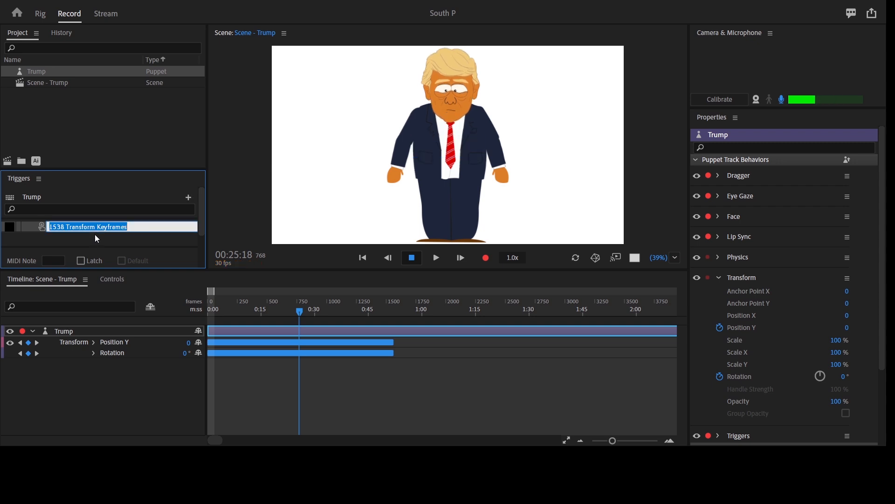
text(Walk)
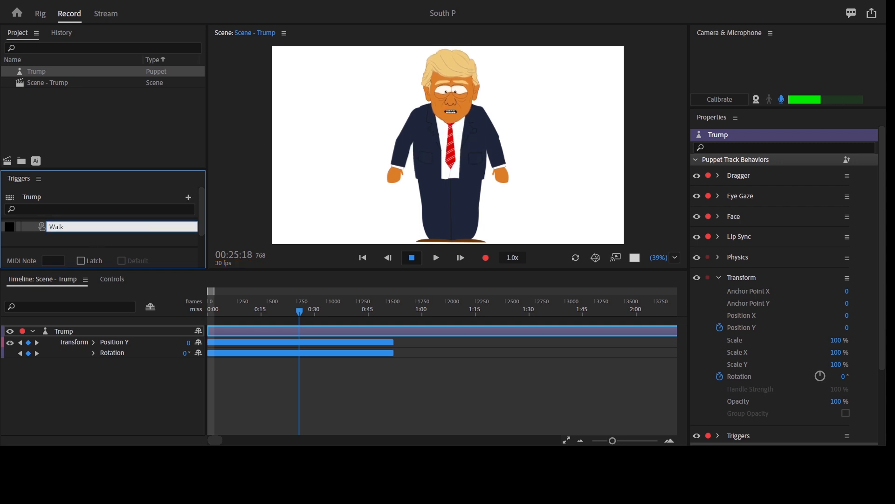
key(Return)
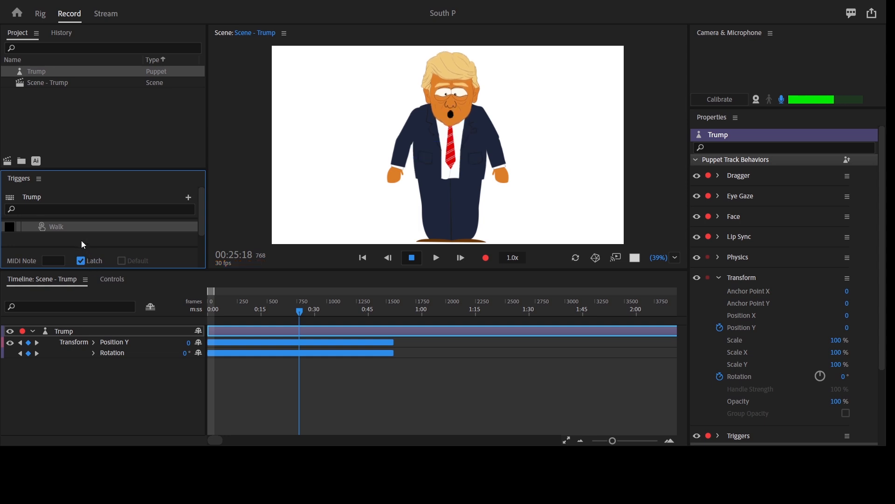
click(82, 261)
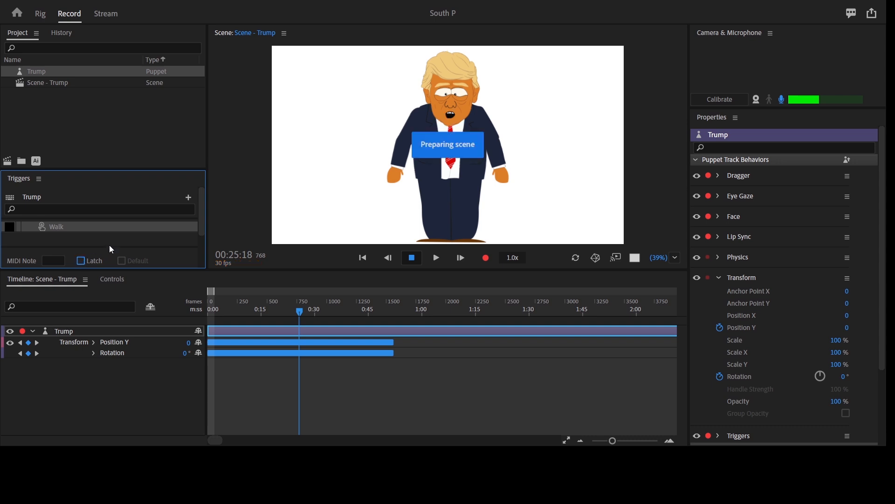
Step: Assign the letter M as the activation key of the Walk trigger
click(9, 225)
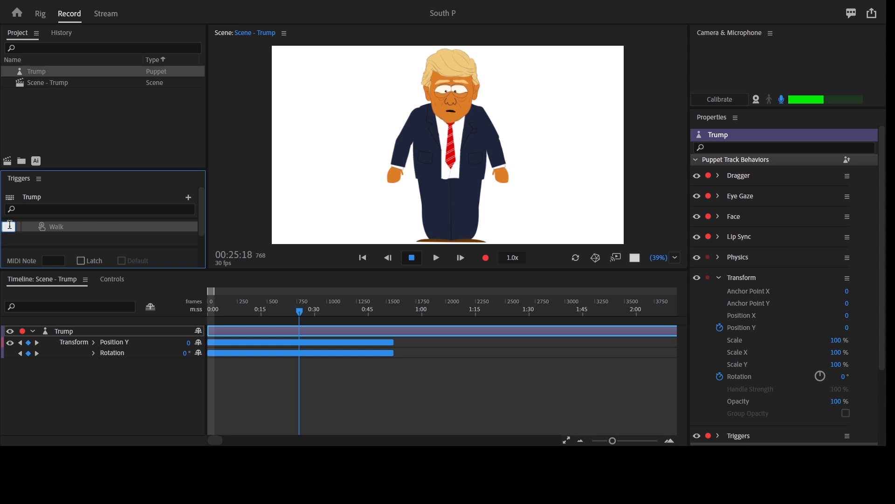
text(m)
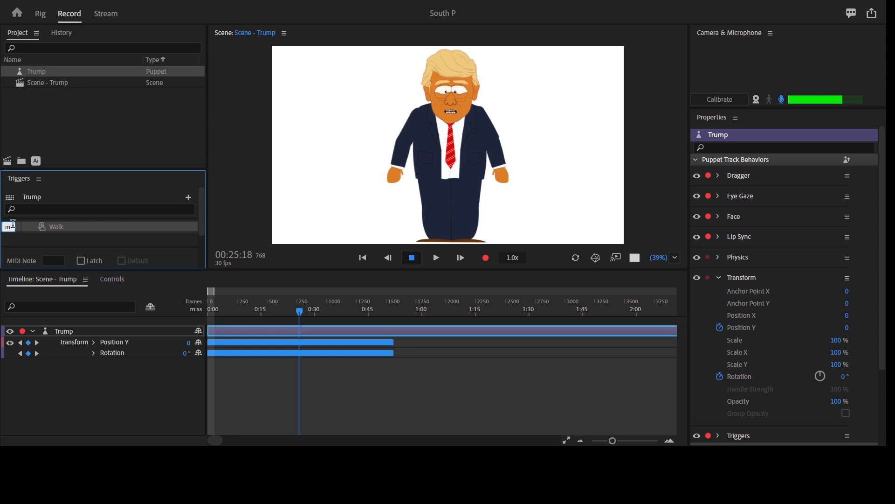
click(86, 234)
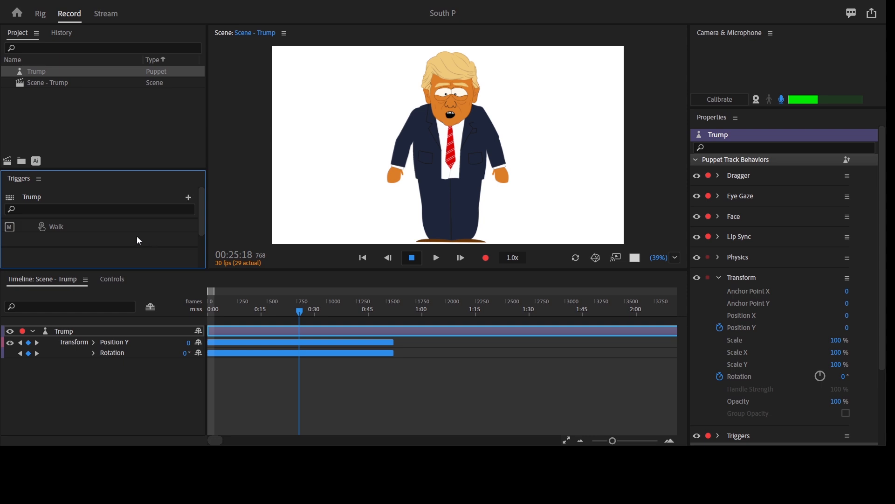
click(68, 226)
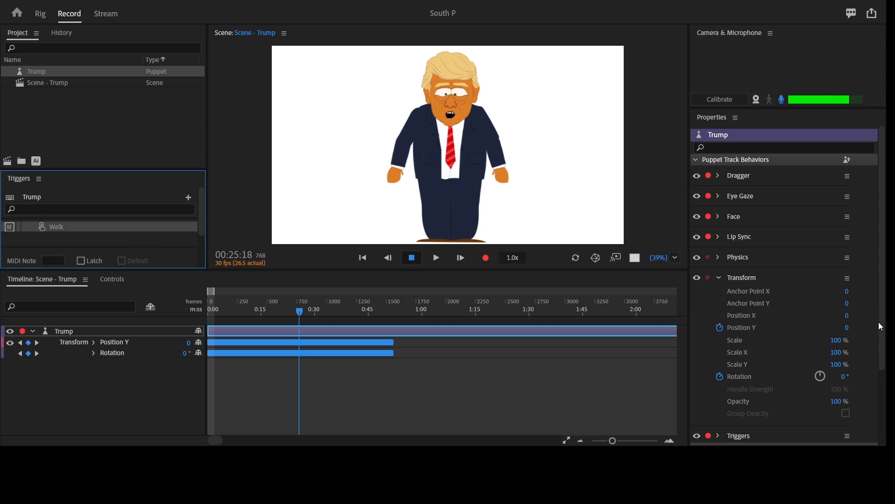
Step: Rename the puppet's Transform keyframes replay as Walk
drag(882, 326, 881, 410)
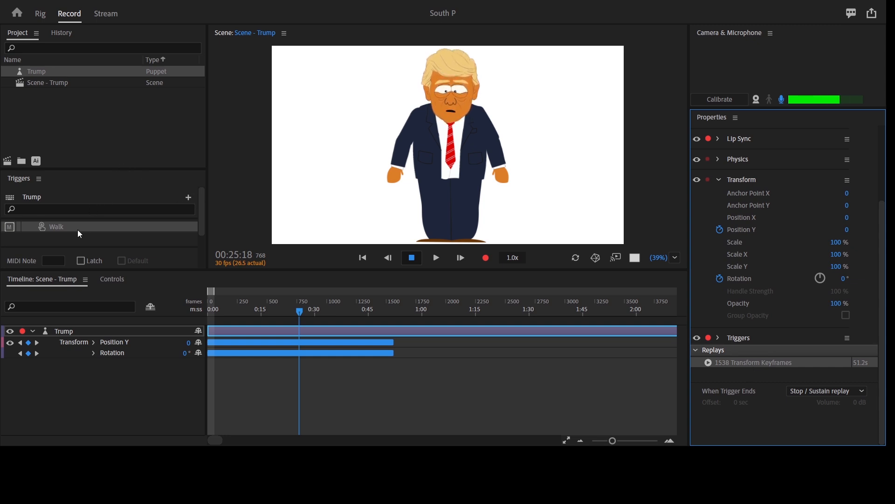
double_click(792, 368)
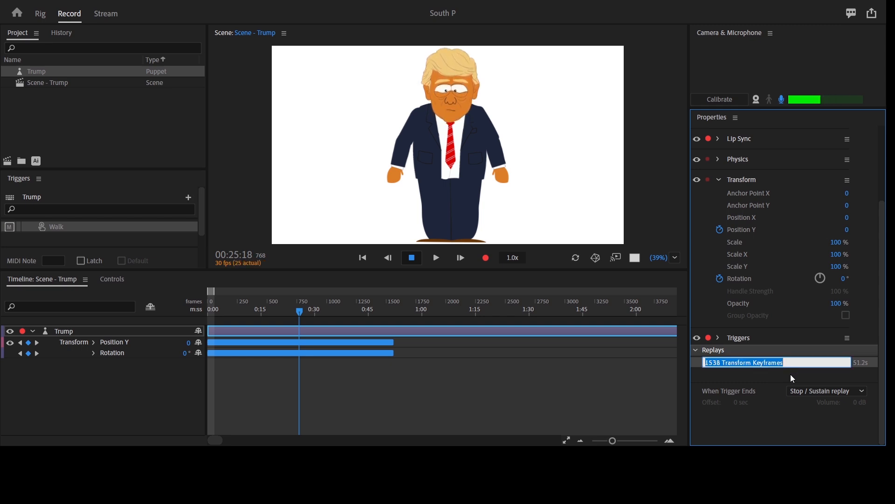
text(Walk)
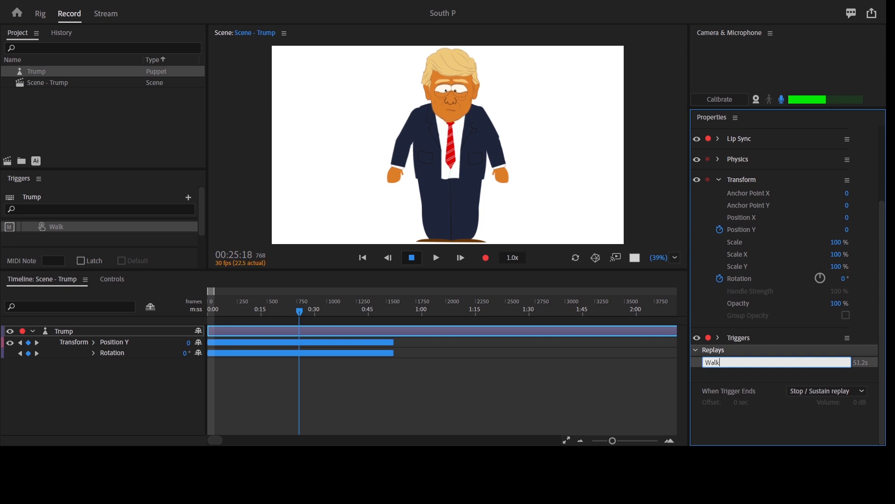
key(Return)
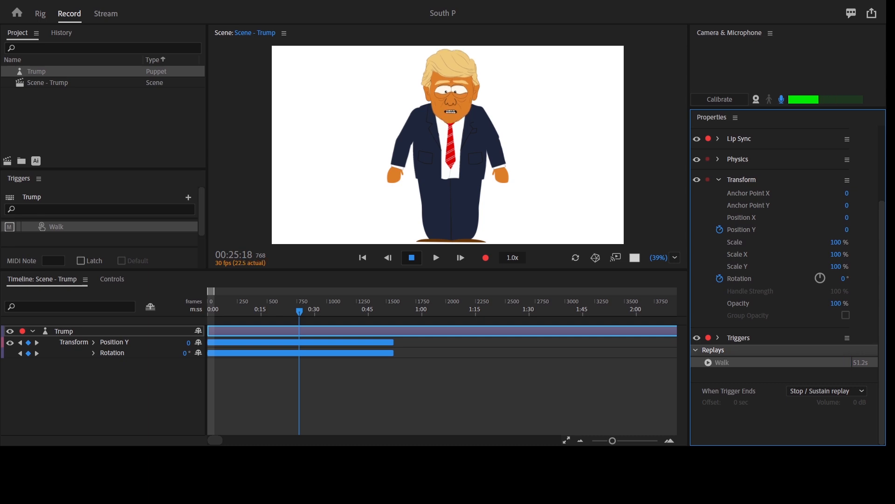
Step: Select all Position Y and Rotation keyframes on the Trump track and delete them from the timeline
click(432, 396)
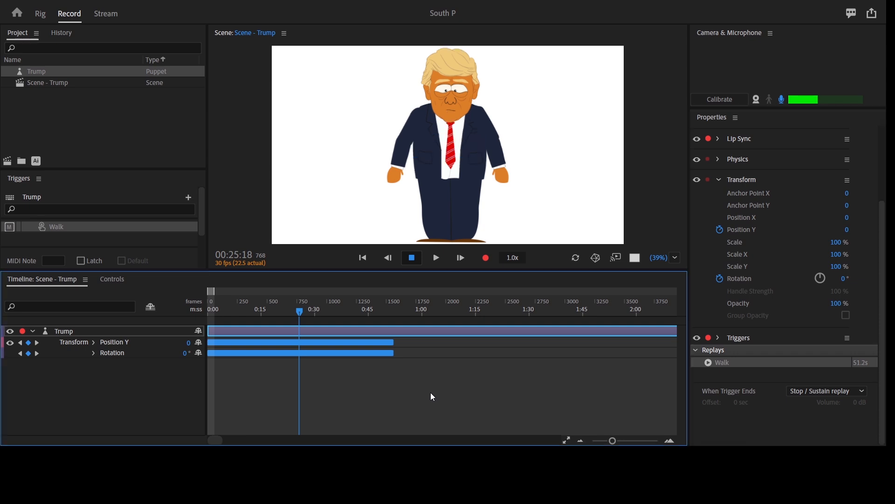
drag(430, 393, 250, 356)
drag(194, 348, 194, 348)
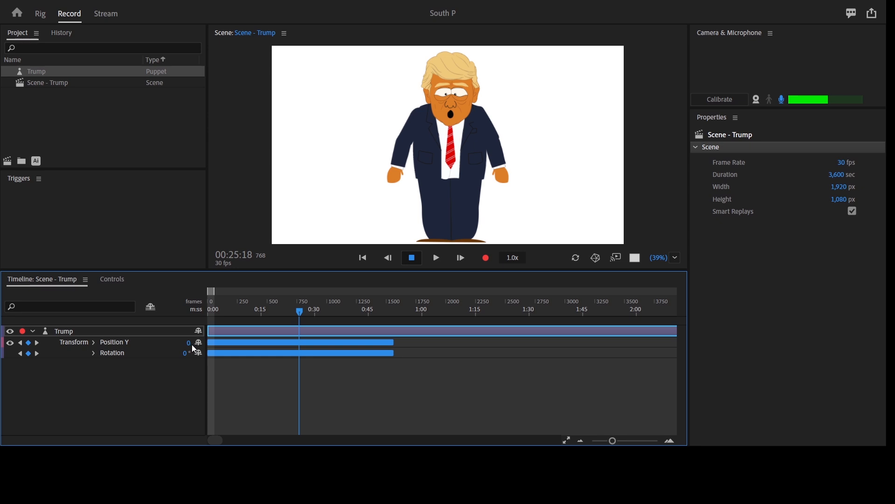
click(194, 348)
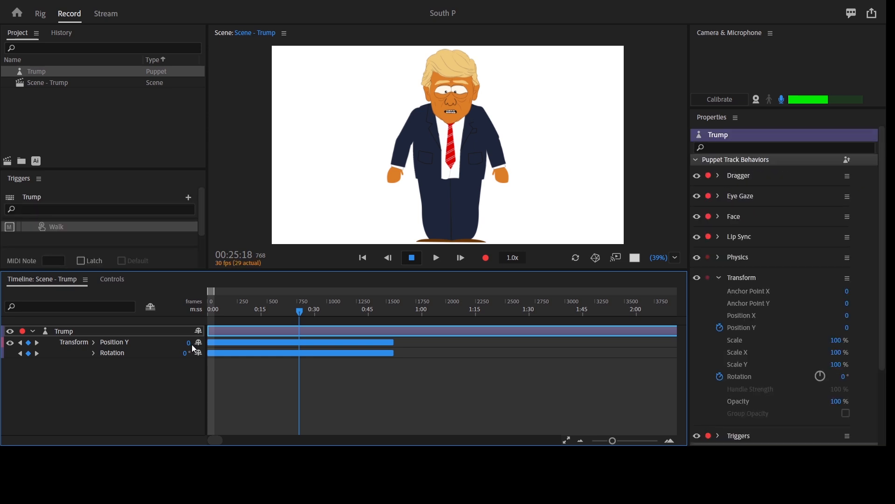
Step: Record a take of about two seconds from frame 0 while performing the Walk trigger
click(213, 302)
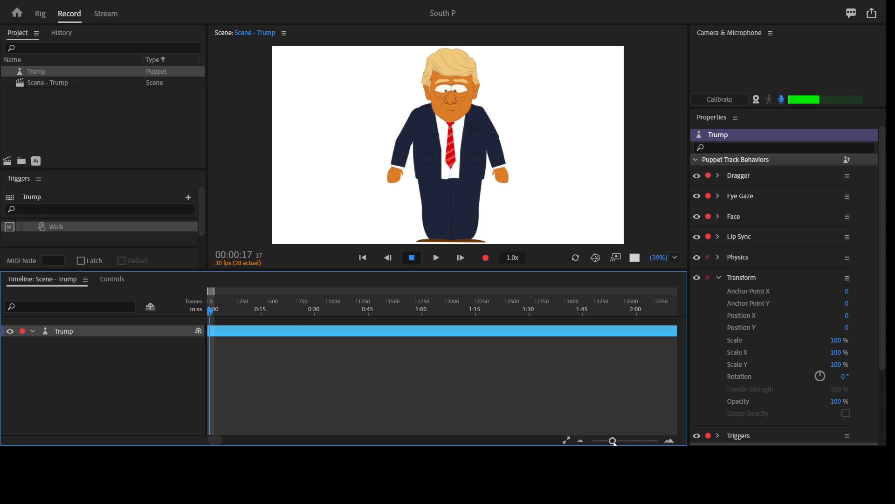
drag(613, 440, 646, 438)
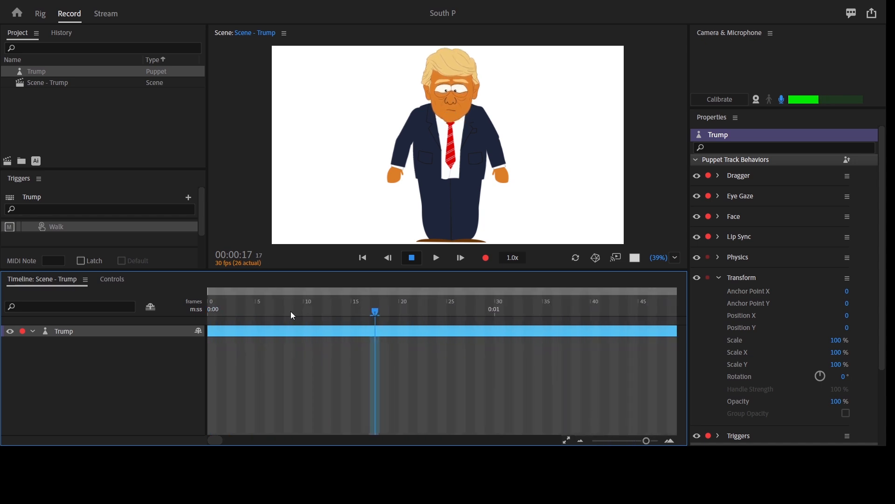
drag(290, 312, 204, 310)
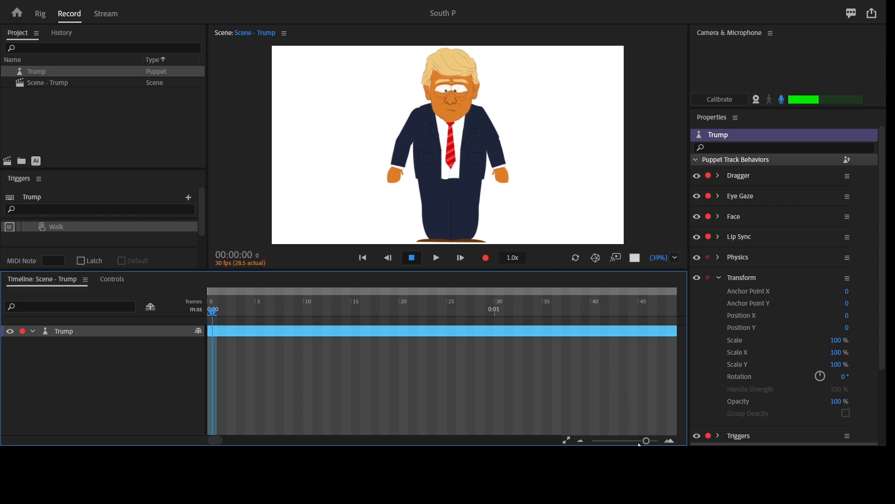
mouse_move(646, 441)
mouse_down()
mouse_move(627, 441)
mouse_move(637, 441)
mouse_up()
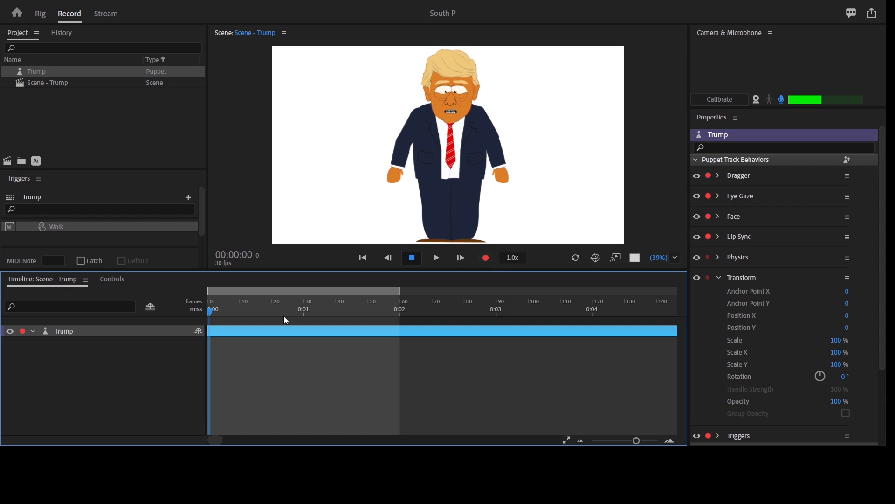
click(483, 257)
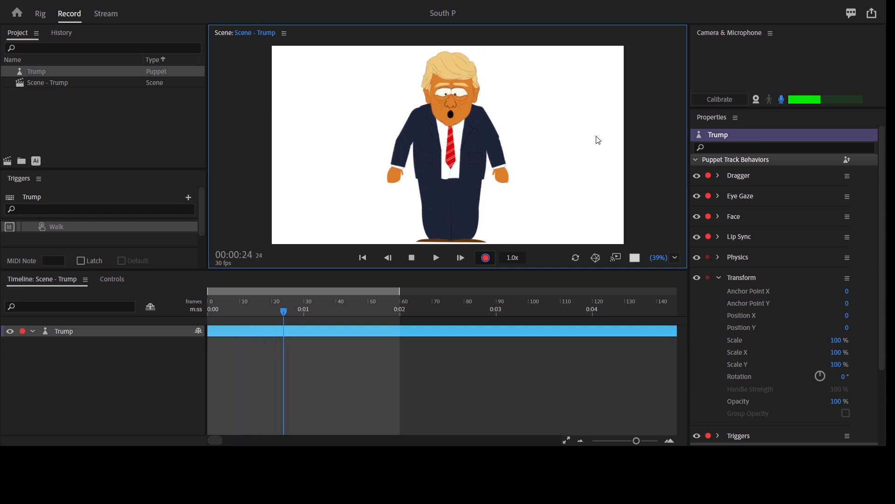
click(488, 259)
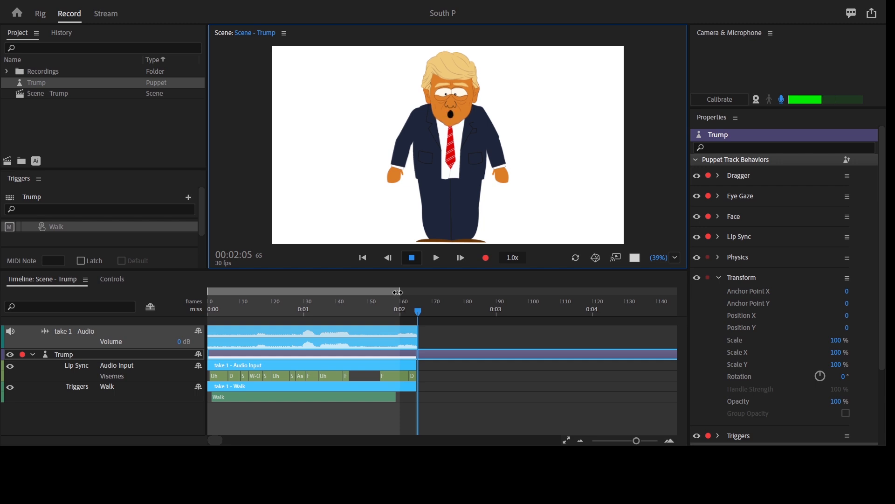
Step: Extend the work area to about frame 86 and delete the take's audio and lip sync, keeping the Walk trigger
drag(398, 292, 486, 295)
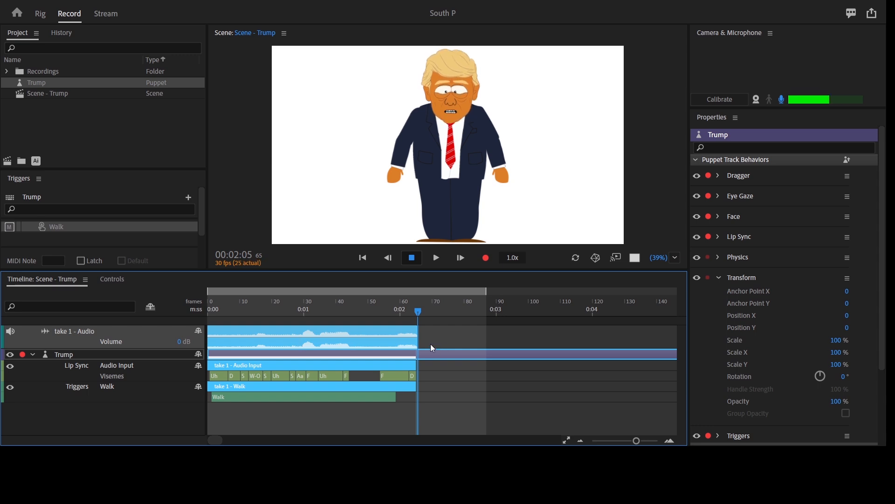
click(367, 340)
click(289, 387)
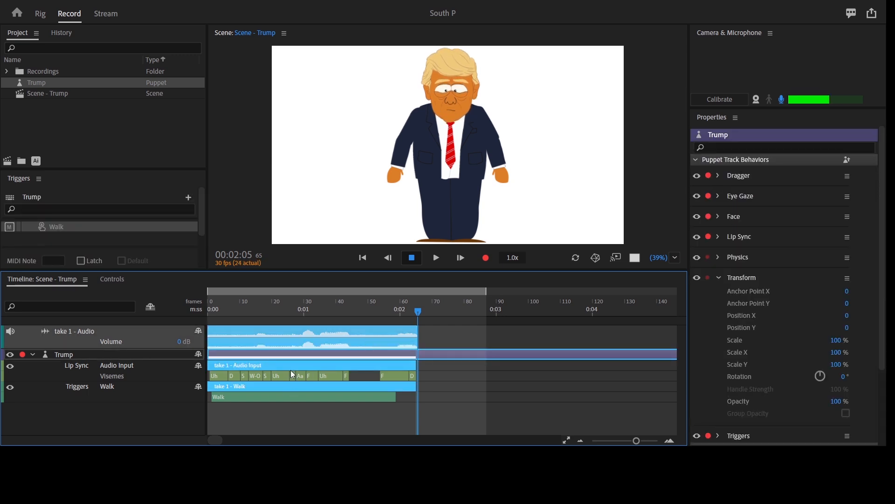
key(ctrl+z)
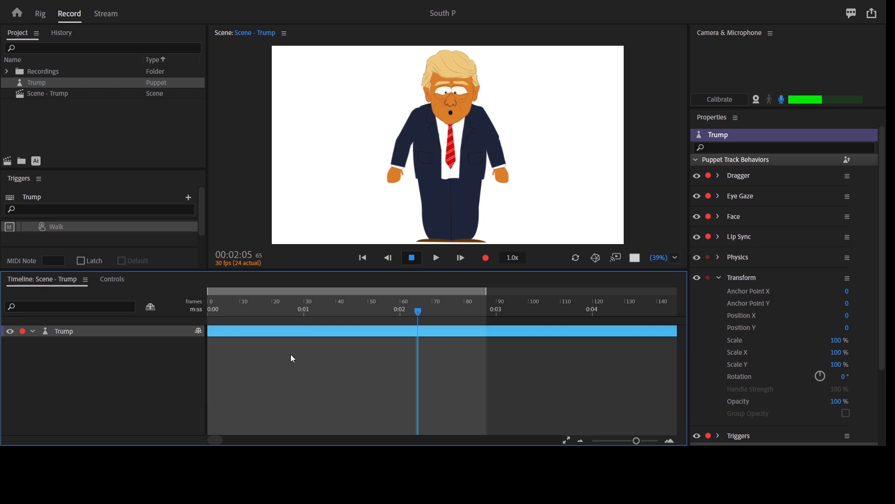
key(ctrl+shift+z)
click(396, 340)
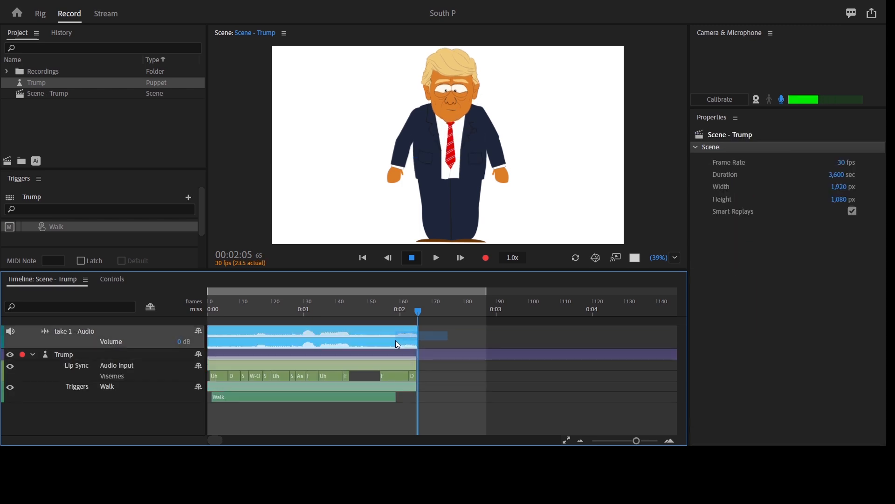
key(Delete)
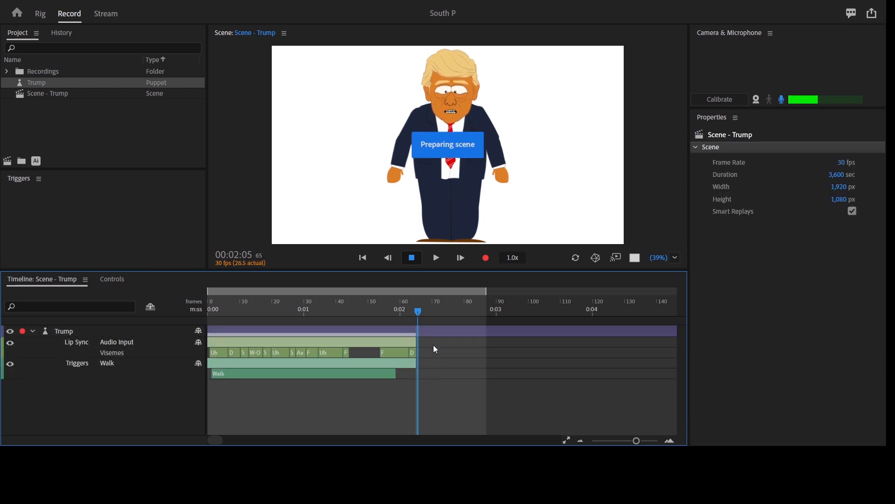
key(ctrl+z)
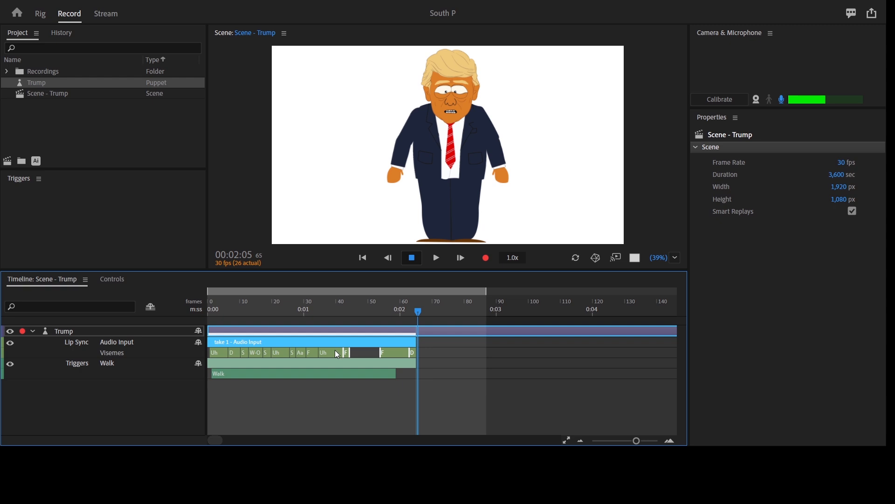
key(Delete)
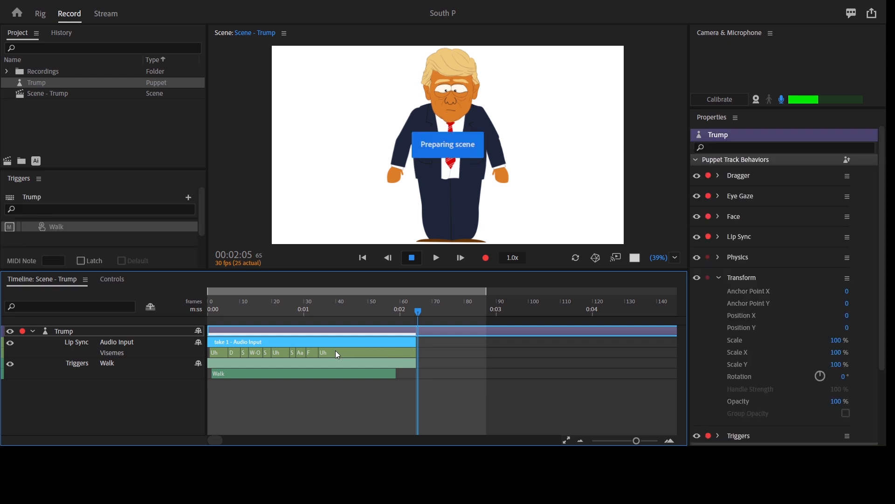
key(Delete)
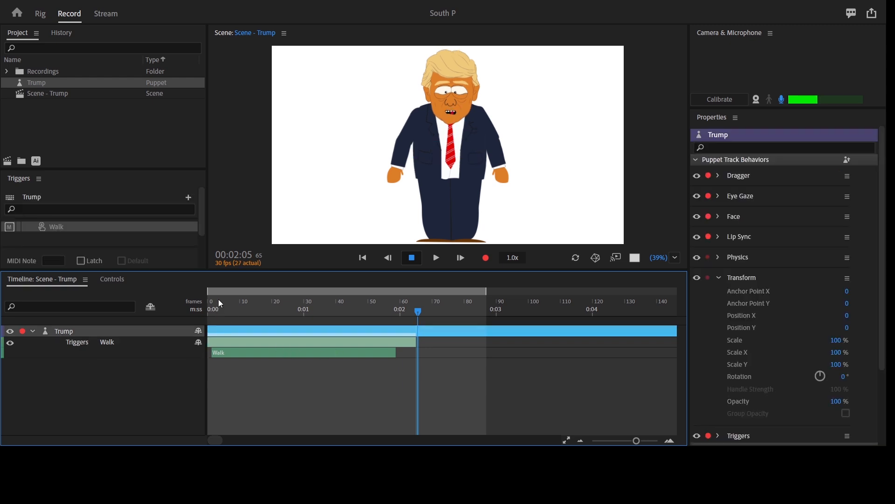
Step: Add starting keyframes for the puppet's Transform Scale and Position Y at frame 1
click(214, 302)
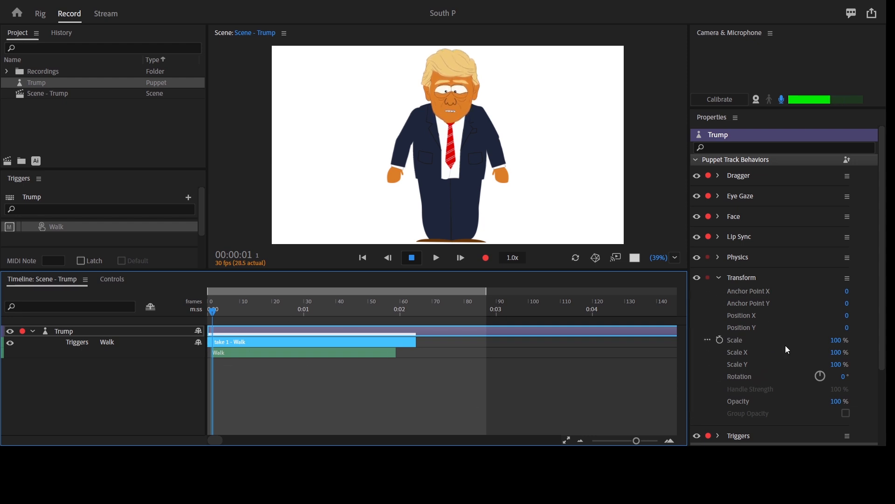
scroll(785, 345, down, 3)
scroll(783, 334, up, 2)
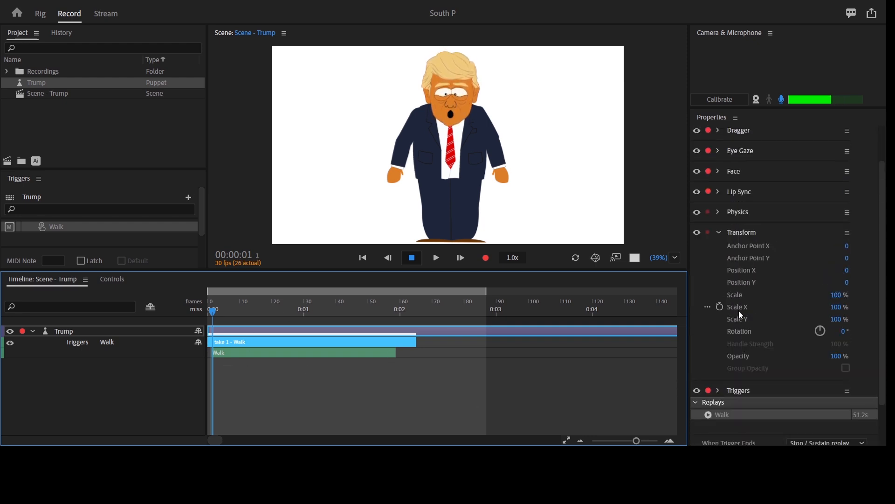
click(721, 298)
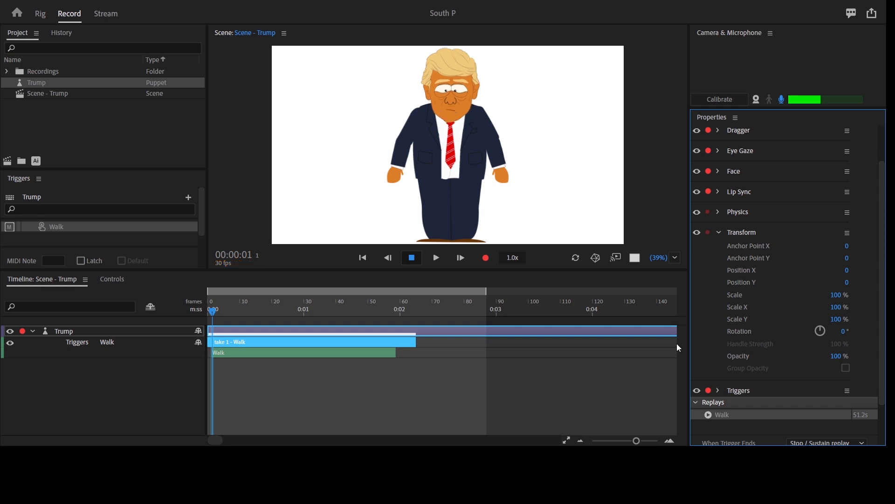
click(721, 298)
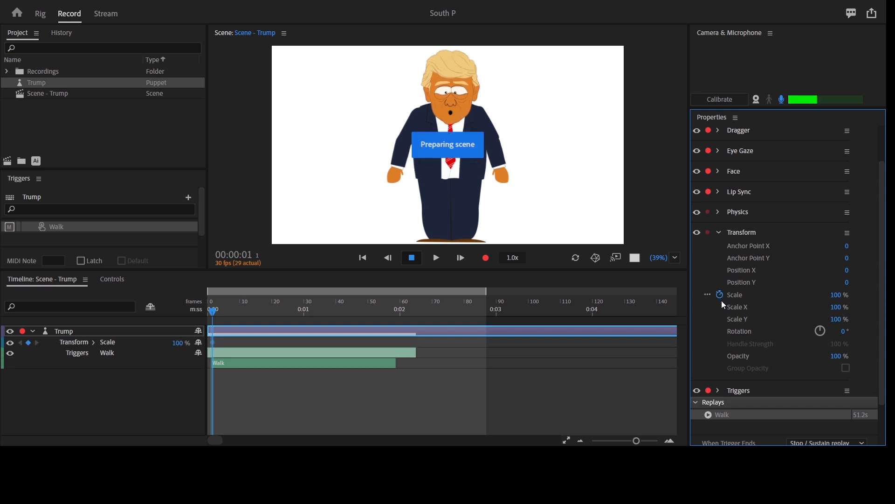
click(721, 270)
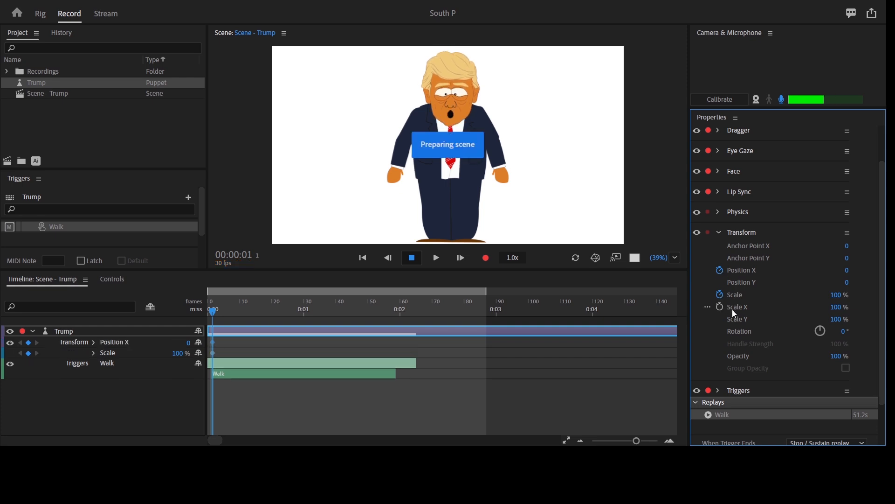
click(721, 281)
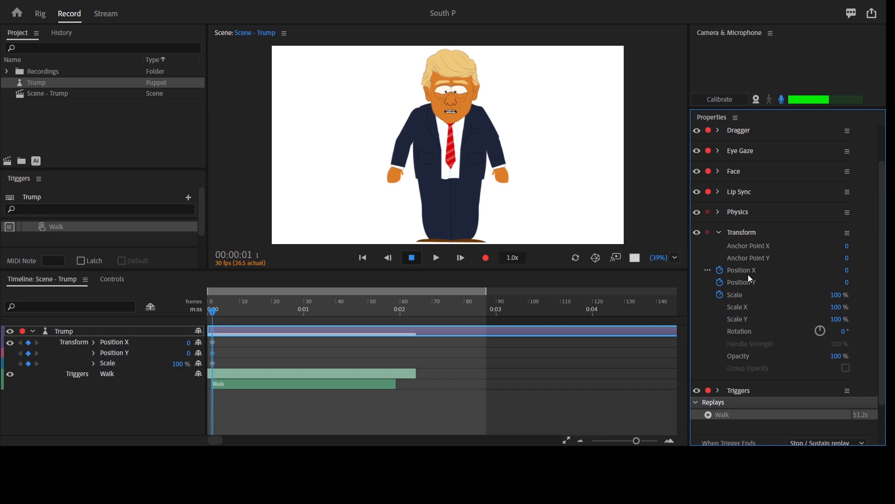
click(721, 270)
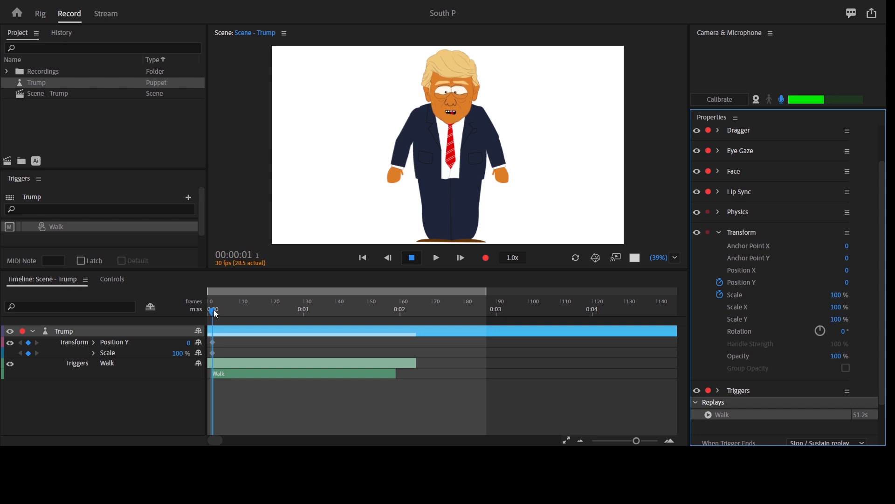
Step: Keyframe the puppet's Scale at 141% and Position Y at 98 at frame 58, where the Walk trigger ends
drag(214, 310, 395, 324)
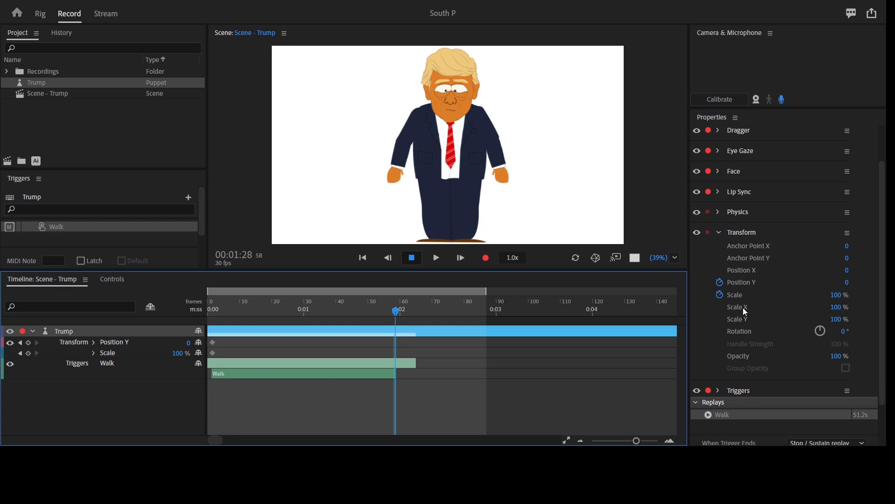
mouse_move(835, 295)
mouse_down()
mouse_move(859, 293)
mouse_move(847, 287)
mouse_move(835, 196)
mouse_move(833, 260)
mouse_move(845, 287)
mouse_move(848, 268)
mouse_move(848, 300)
mouse_up()
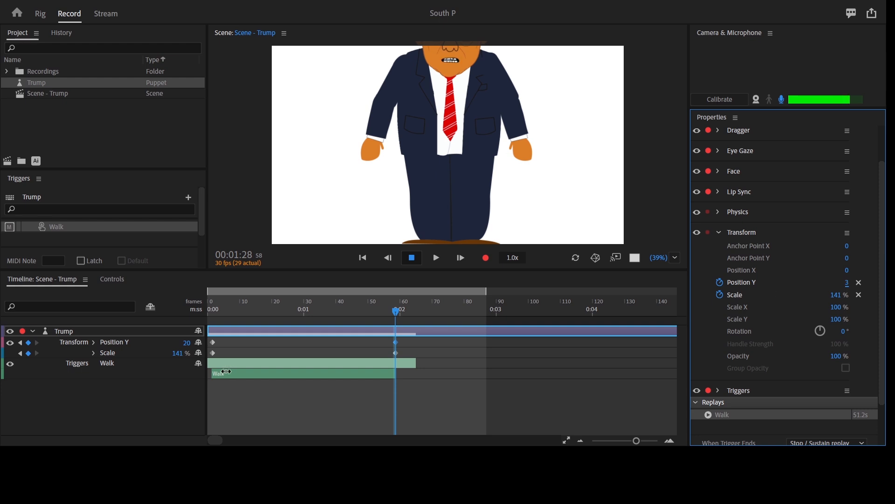
click(94, 329)
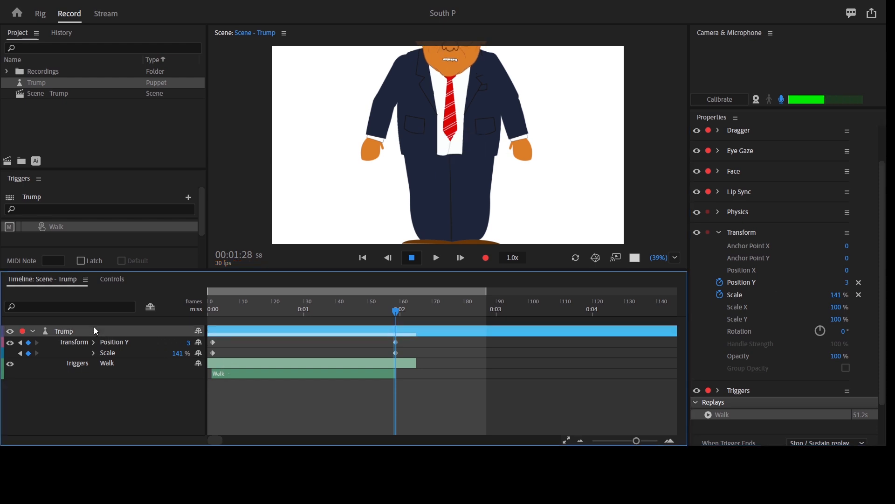
click(847, 284)
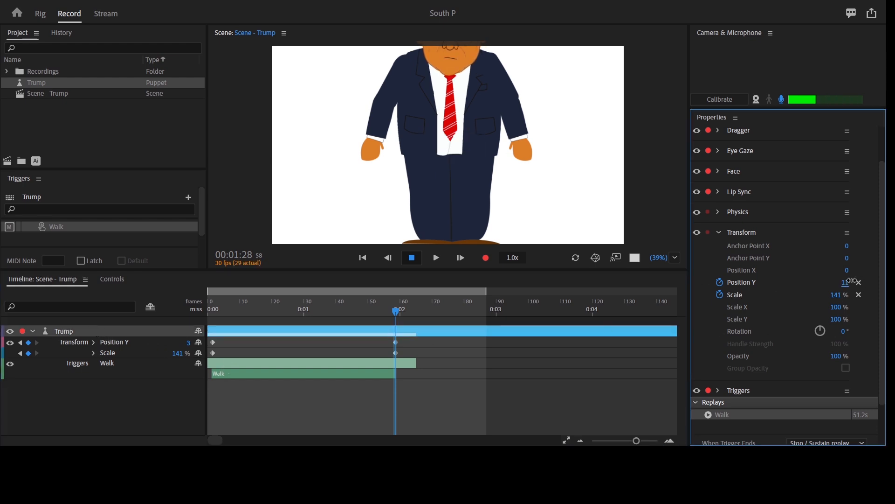
drag(860, 275, 868, 256)
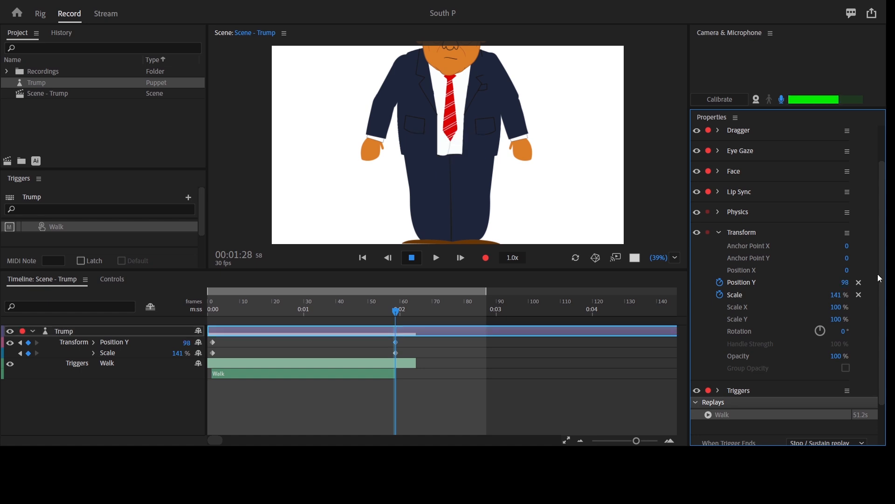
Step: Reset the puppet's Position Y and Scale at frame 58 to their default values
click(170, 366)
click(859, 283)
click(859, 294)
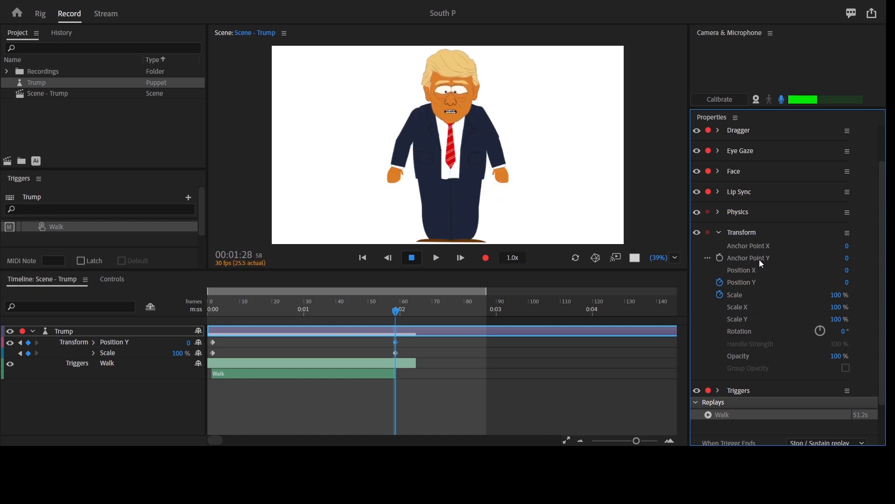
Step: Trim the end of the Walk trigger take back to the second pair of keyframes, about frame 58
click(401, 311)
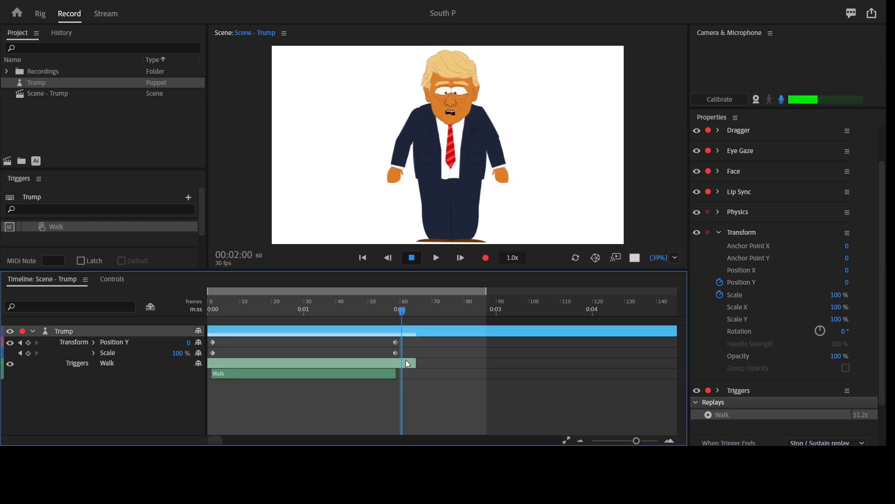
drag(415, 363, 393, 364)
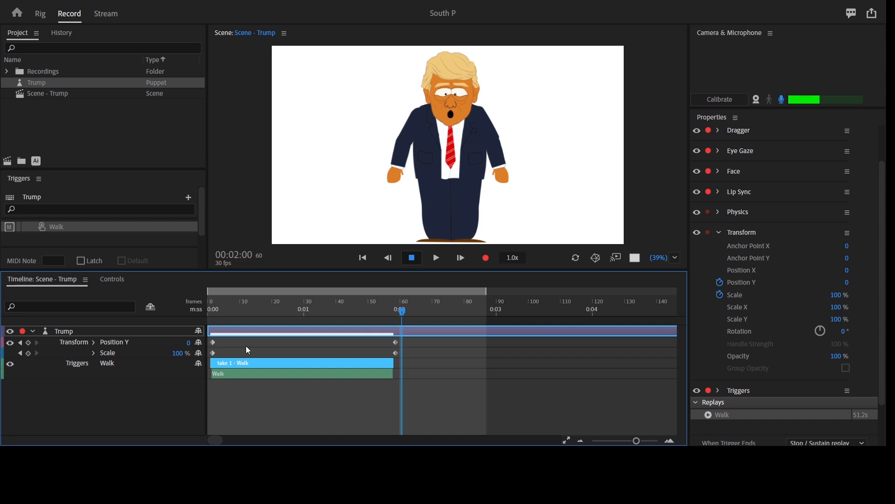
click(635, 422)
drag(636, 440, 625, 441)
Step: Set the frame 58 keyframes to Scale 156% and Position Y 562 so the puppet grows toward the camera
click(255, 311)
click(256, 330)
drag(836, 340, 862, 340)
drag(846, 328, 846, 139)
click(209, 304)
drag(625, 441, 638, 440)
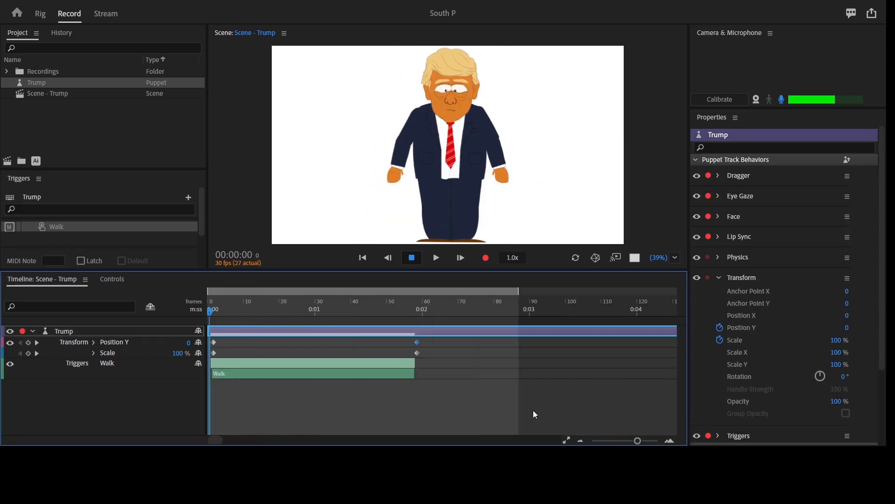
Step: Move the first Position Y and Scale keyframes to frame 0 and play back the approaching walk
drag(533, 410, 418, 335)
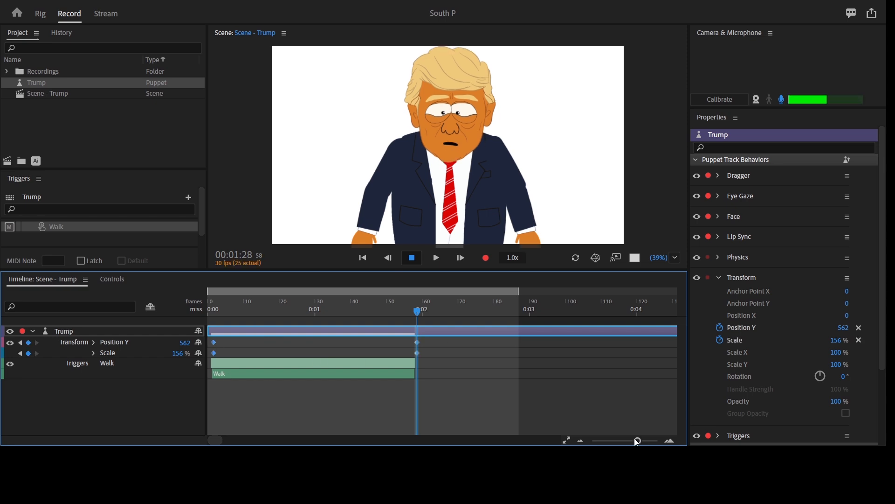
drag(637, 441, 626, 440)
click(210, 310)
drag(626, 440, 655, 440)
drag(252, 353, 222, 353)
click(219, 310)
drag(655, 440, 628, 440)
key(space)
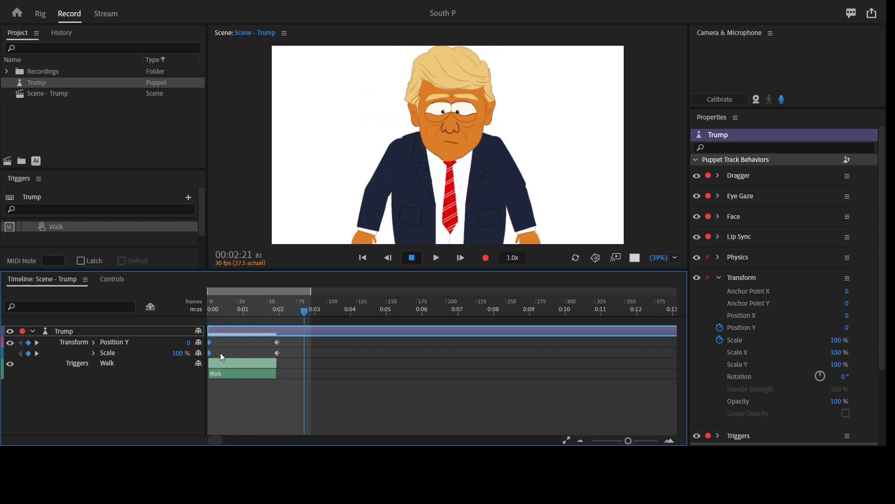
Step: Scrub through the approaching walk and delete the Position Y keyframes from the Trump track
drag(272, 301, 283, 328)
drag(629, 440, 635, 440)
click(230, 310)
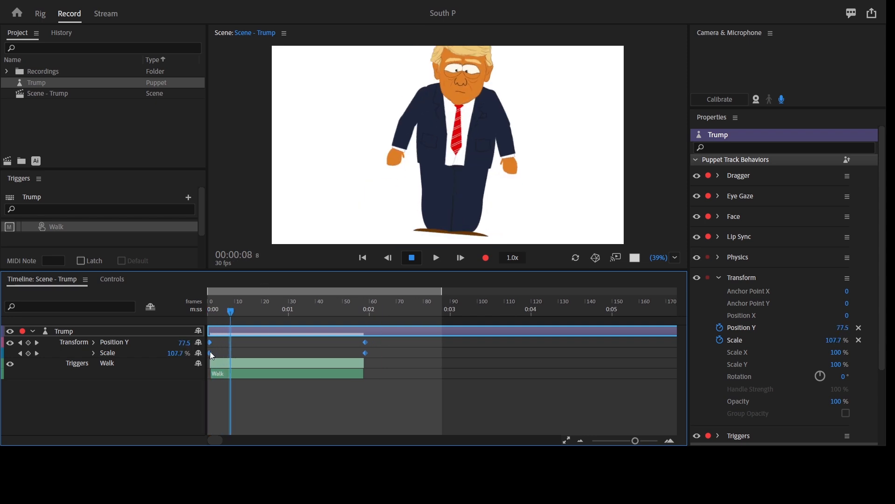
drag(291, 316, 209, 327)
click(233, 331)
drag(634, 441, 640, 441)
click(193, 345)
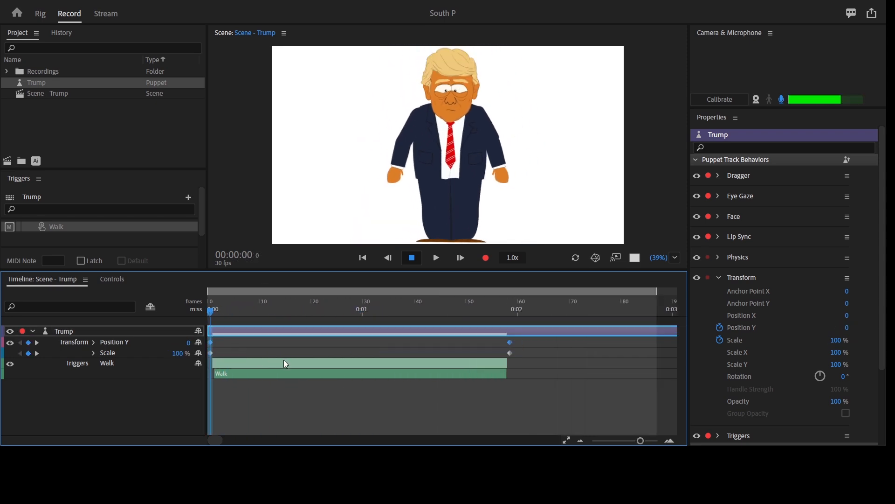
key(Delete)
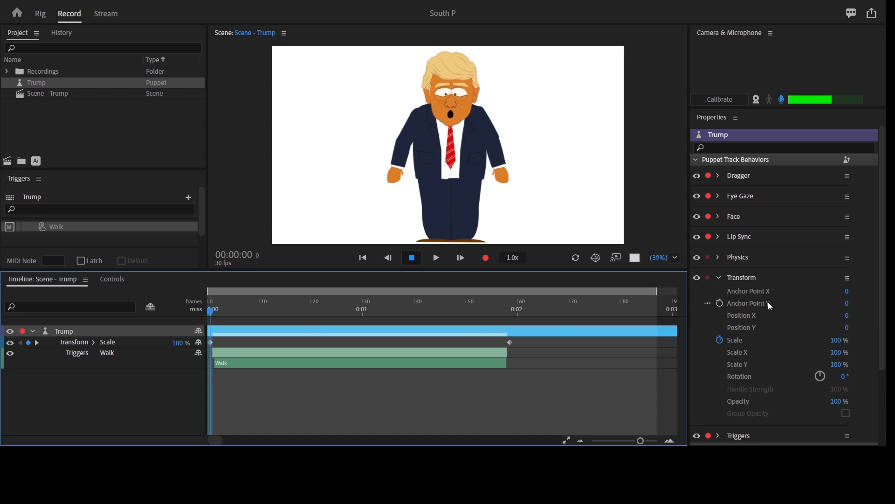
Step: Keyframe Anchor Point Y at 0 on frame 0 and at about -409 on frame 58
click(720, 303)
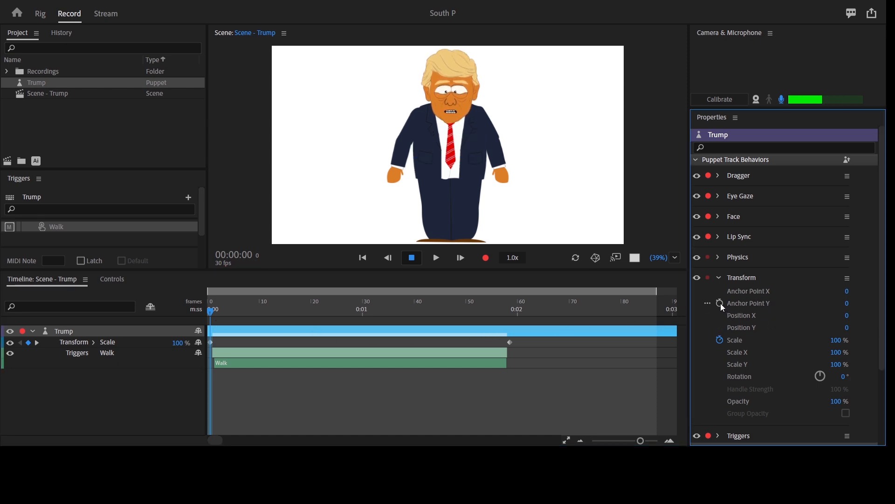
click(511, 307)
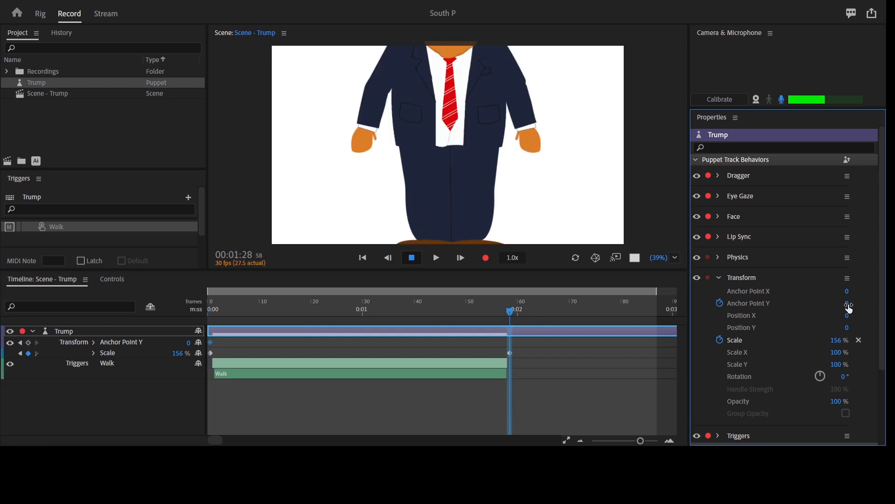
drag(847, 304, 763, 485)
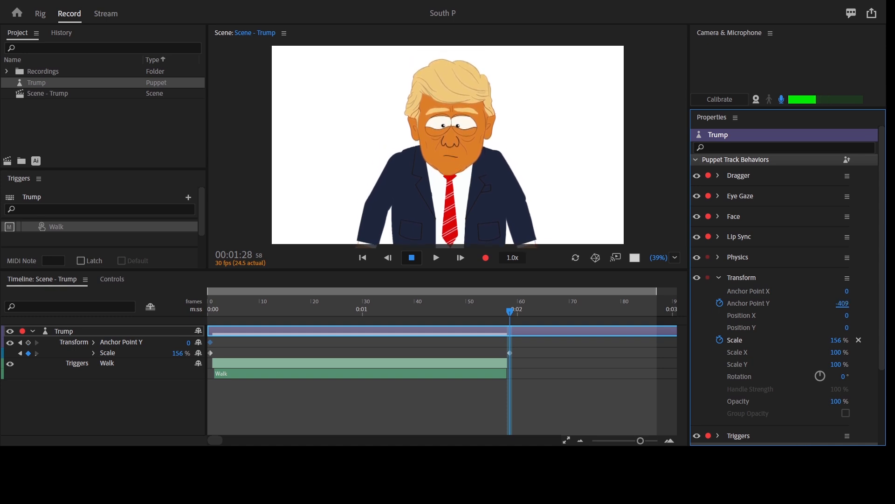
Step: Play back the walk from frame 0 and remove the Anchor Point Y keyframes
click(211, 306)
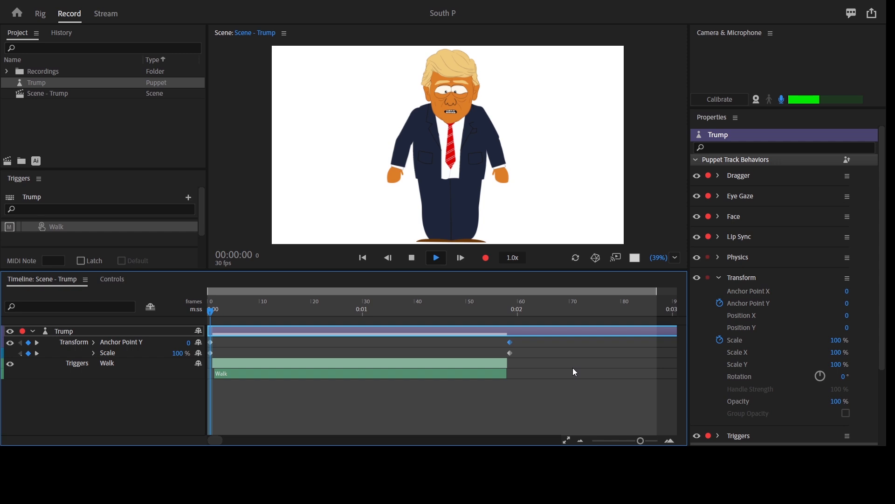
key(space)
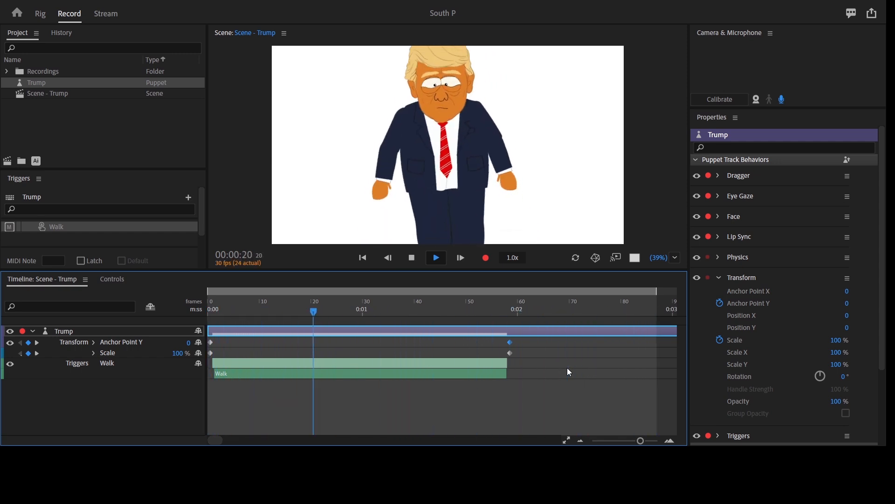
key(grave)
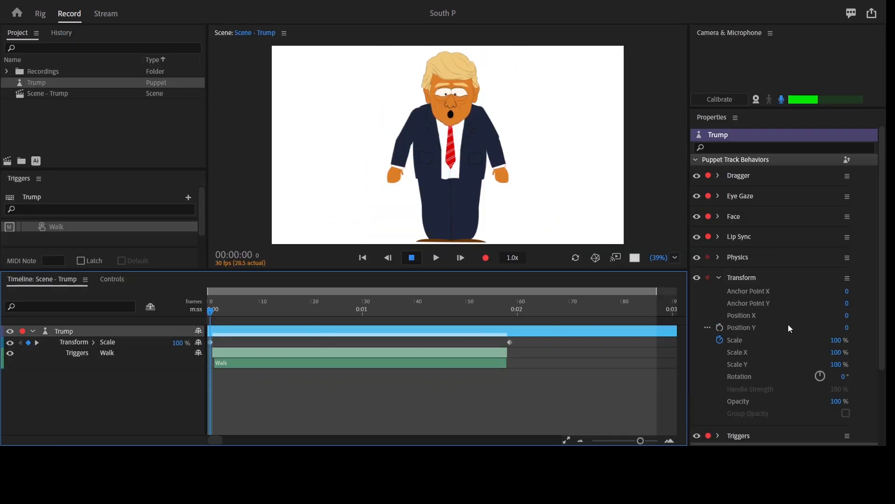
Step: Re-create the Anchor Point Y animation on the Trump track with keyframes of 0 at frame 0 and about -409 at frame 58
click(720, 303)
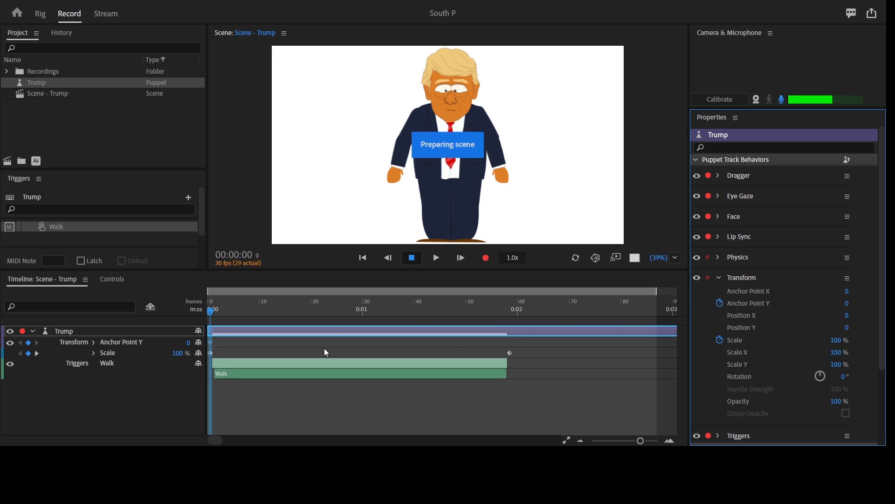
click(512, 309)
click(845, 305)
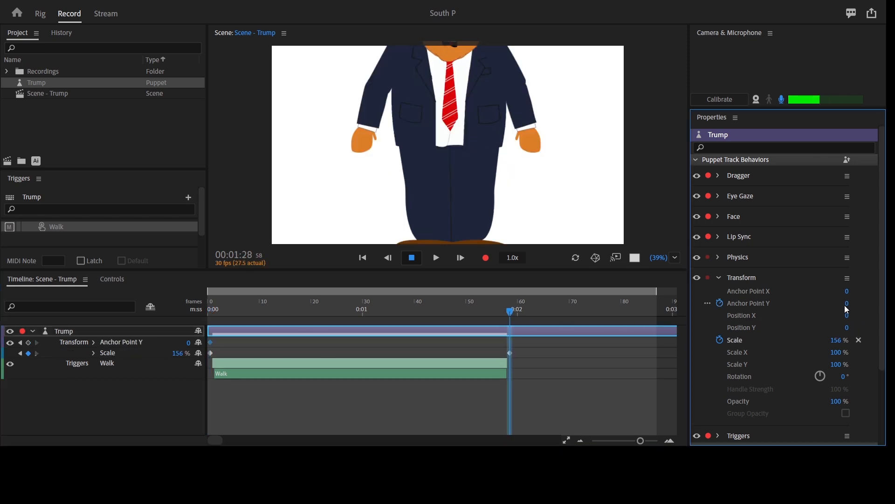
drag(850, 262, 795, 480)
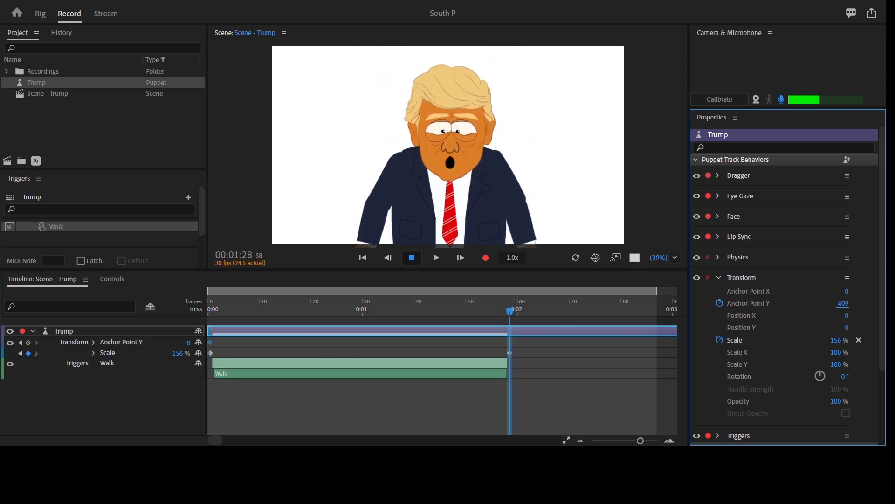
Step: Play back the approaching walk from frame 0 with the scene view maximized, and stop playback after the walk ends
click(211, 306)
key(space)
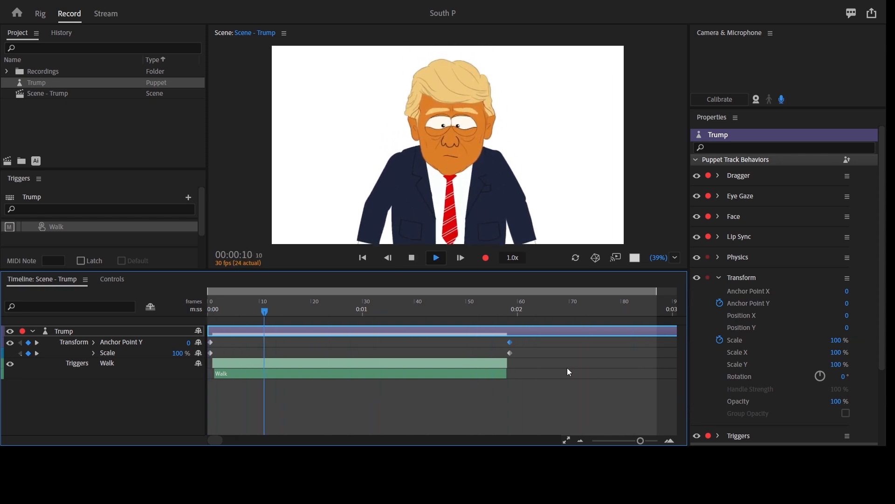
key(grave)
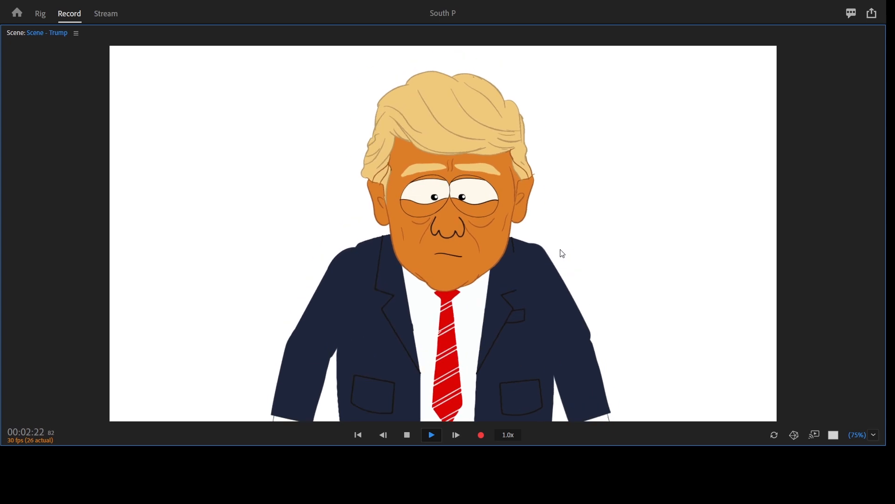
key(space)
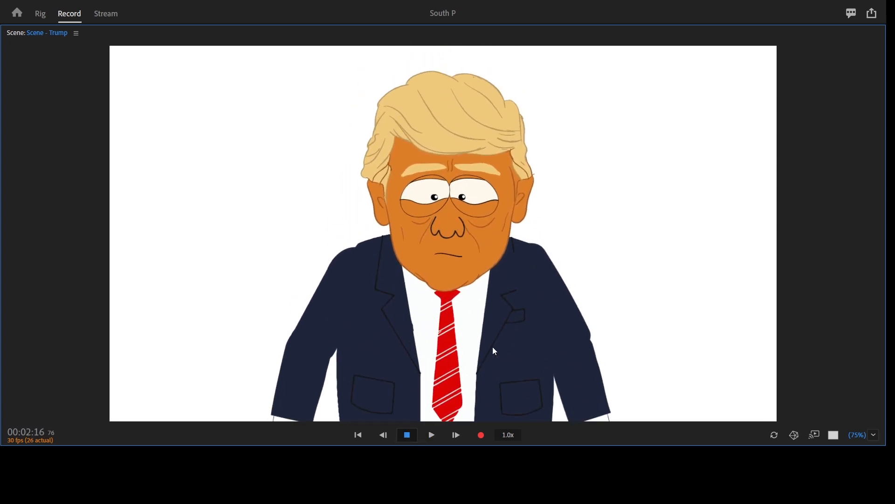